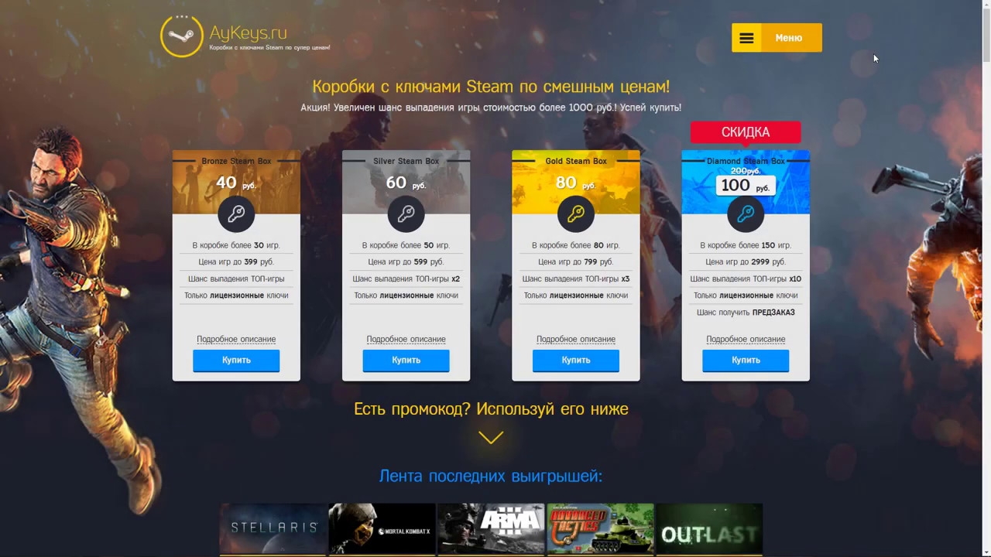
Step: Scroll the AyKeys.ru page down to the Bronze, Silver, Gold and Diamond Steam Box price cards
{"action": "mouse_move", "coordinate": [983, 31]}
{"action": "left_mouse_down"}
{"action": "mouse_move", "coordinate": [988, 190]}
{"action": "mouse_move", "coordinate": [954, 361]}
{"action": "left_mouse_up"}
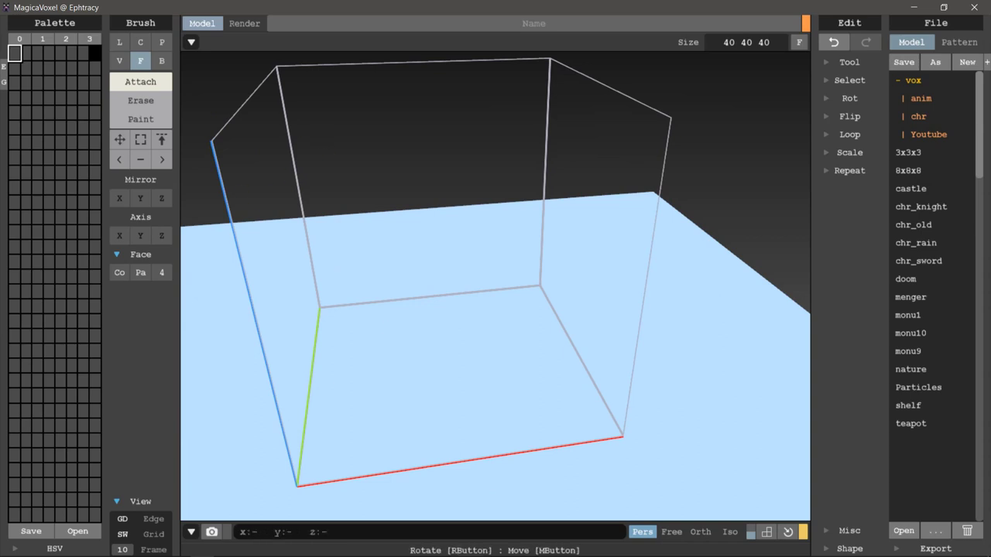
Step: Switch to the voxel brush at size 3 and attach a small cross-shaped cluster
{"action": "key", "text": "v"}
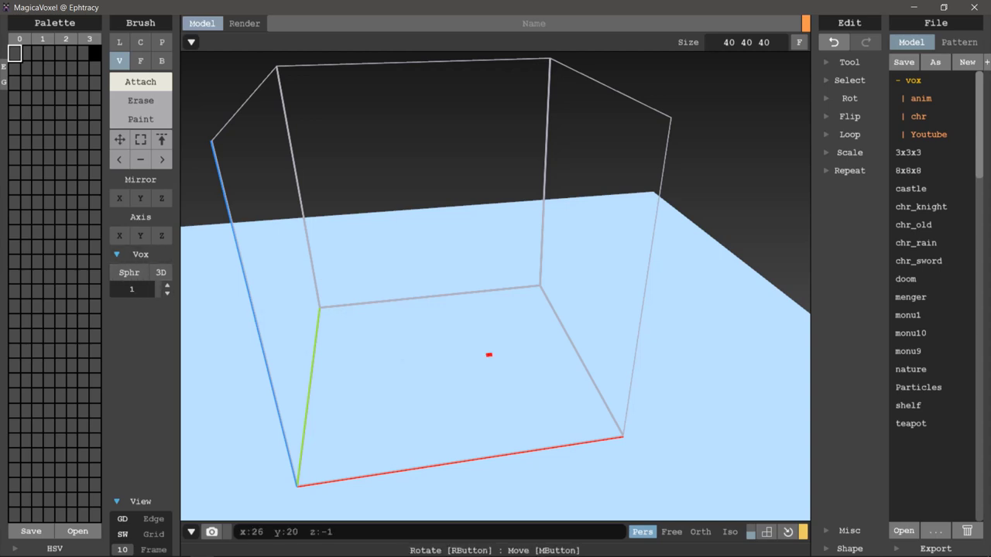
{"action": "scroll", "coordinate": [445, 380], "scroll_direction": "up", "scroll_amount": 3}
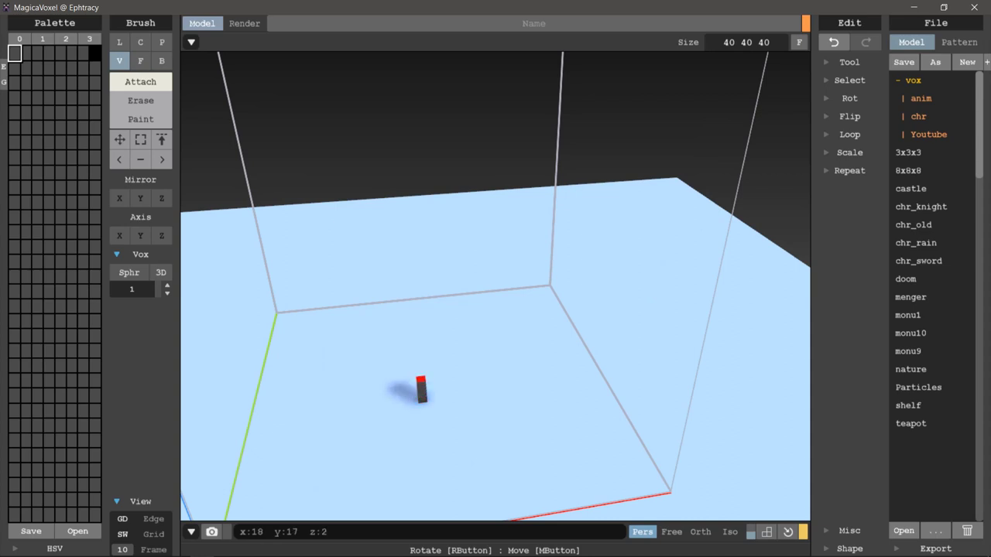
{"action": "scroll", "coordinate": [448, 390], "scroll_direction": "up", "scroll_amount": 2}
{"action": "right_click_drag", "start_coordinate": [527, 336], "coordinate": [364, 248]}
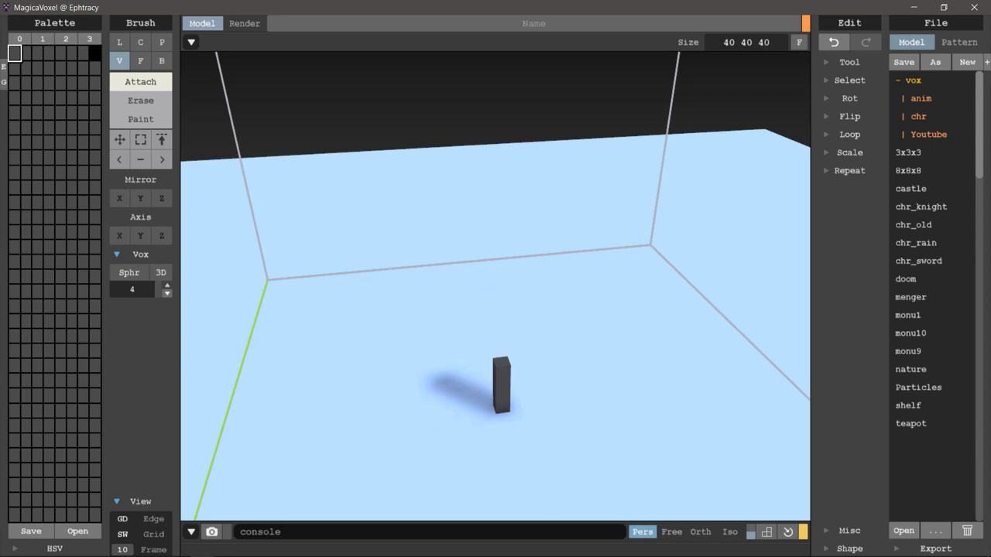
{"action": "left_click", "coordinate": [166, 294]}
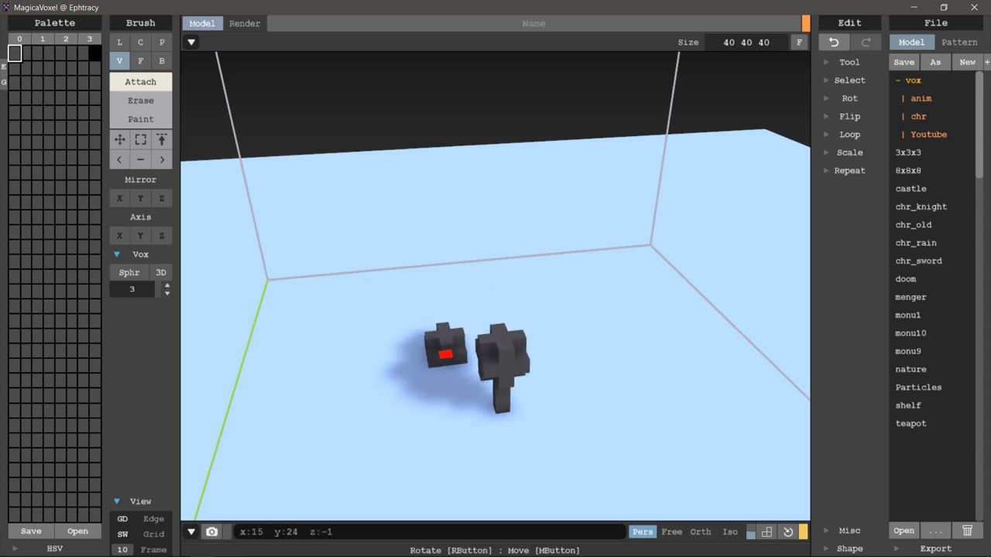
Step: Remove the pillar beneath the cross and lower the cross onto the floor
{"action": "mouse_move", "coordinate": [442, 343]}
{"action": "right_mouse_down"}
{"action": "mouse_move", "coordinate": [333, 198]}
{"action": "mouse_move", "coordinate": [460, 282]}
{"action": "mouse_move", "coordinate": [486, 376]}
{"action": "mouse_move", "coordinate": [489, 312]}
{"action": "right_mouse_up"}
{"action": "key", "text": "f"}
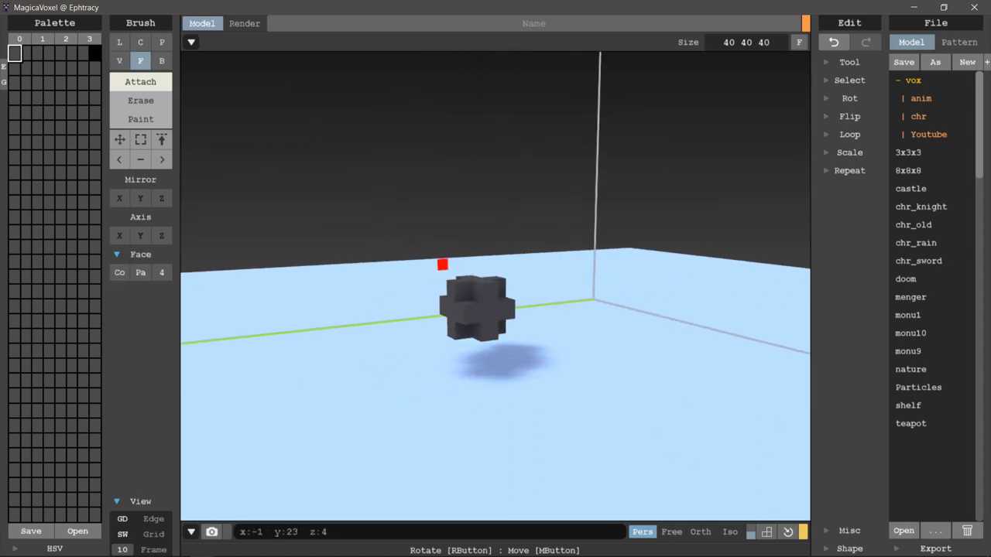
{"action": "left_click_drag", "start_coordinate": [470, 328], "coordinate": [472, 372]}
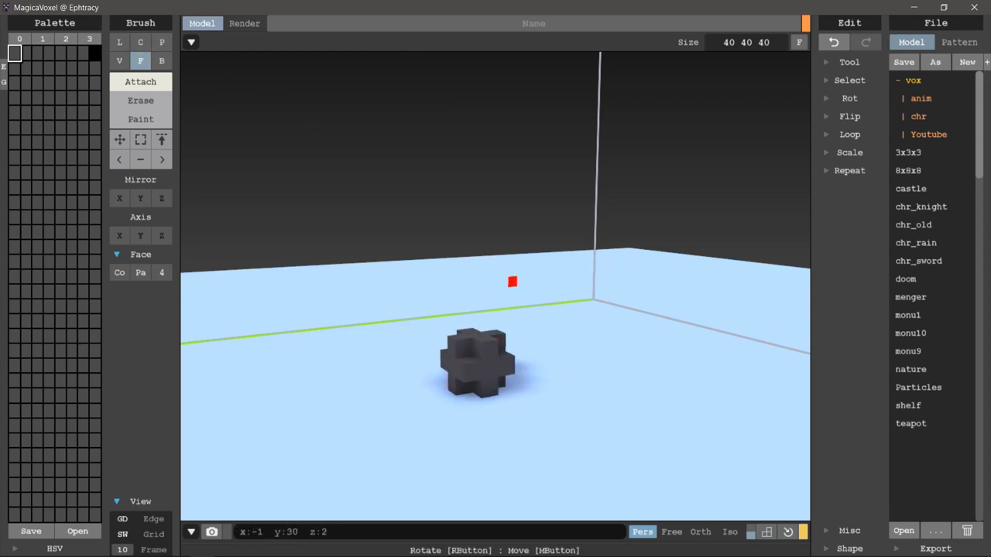
{"action": "right_click_drag", "start_coordinate": [512, 281], "coordinate": [395, 160]}
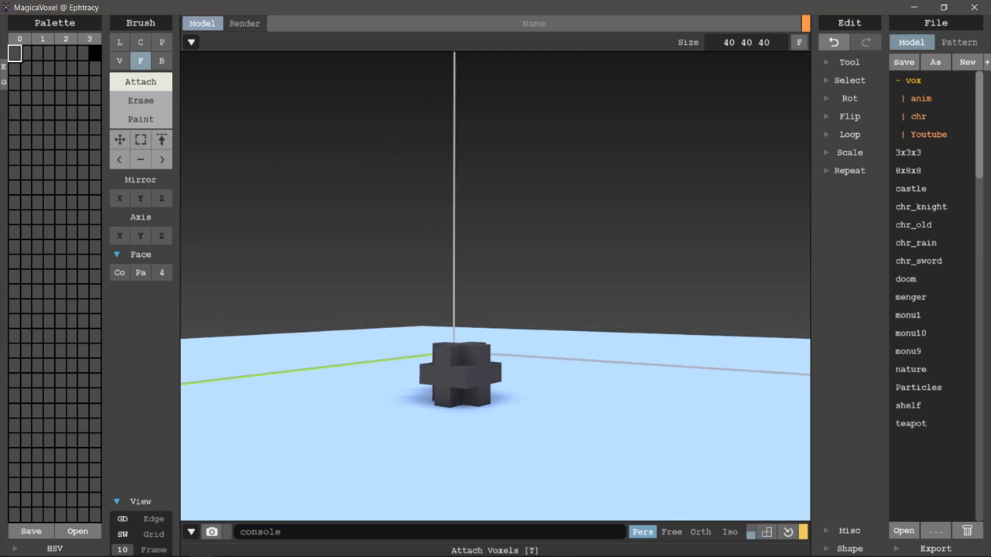
Step: Return to single-voxel placement with brush size 1 above the cross centre
{"action": "left_click", "coordinate": [120, 60]}
{"action": "right_click_drag", "start_coordinate": [478, 245], "coordinate": [211, 219]}
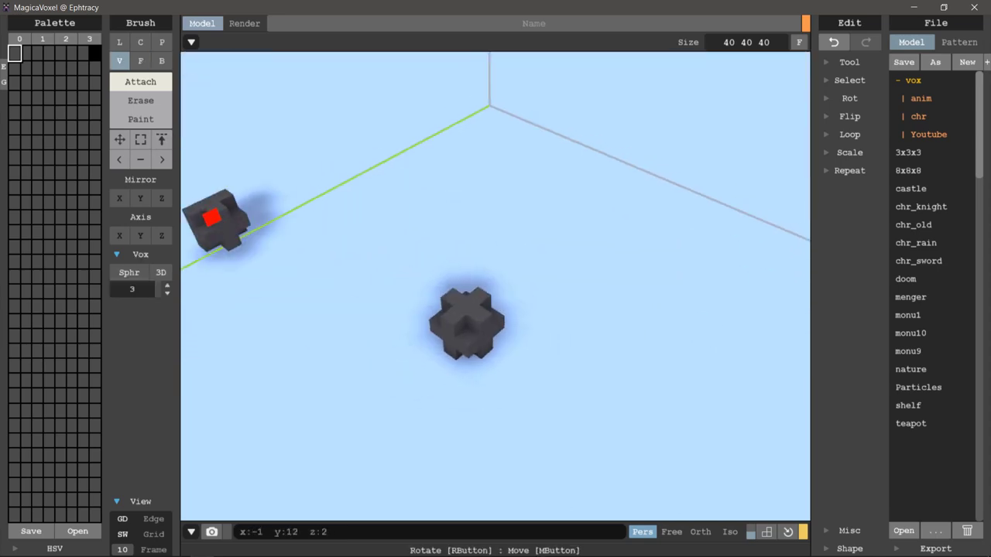
{"action": "left_click", "coordinate": [166, 293]}
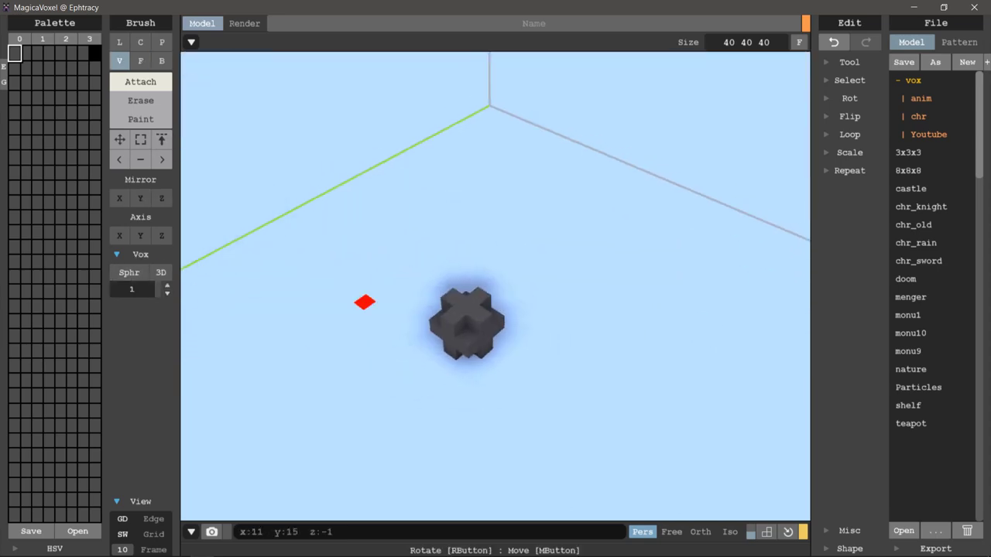
Step: Extrude the top face into a tall one-voxel-wide column, undoing the extra voxel
{"action": "key", "text": "f"}
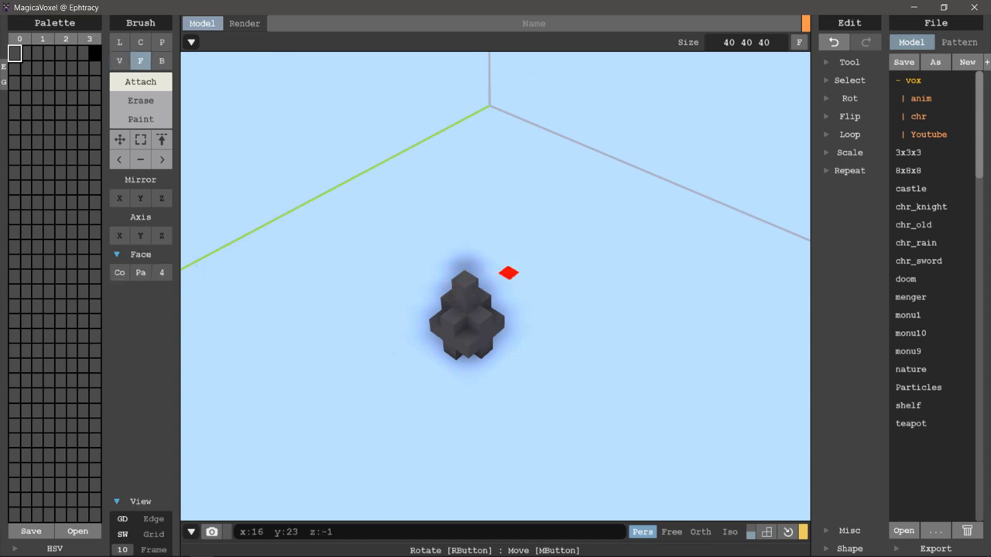
{"action": "right_click_drag", "start_coordinate": [509, 272], "coordinate": [546, 244]}
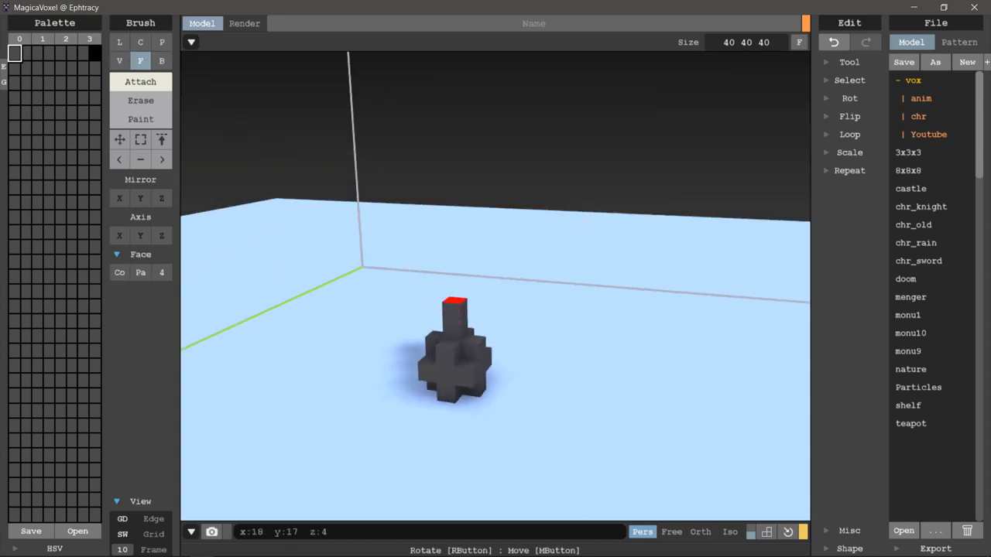
{"action": "left_click_drag", "start_coordinate": [454, 301], "coordinate": [451, 238]}
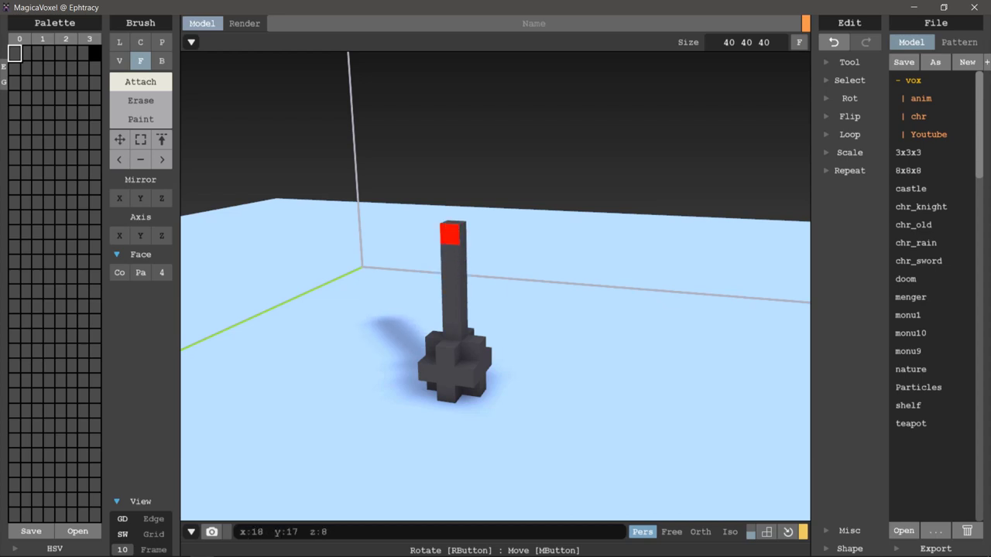
{"action": "mouse_move", "coordinate": [450, 233]}
{"action": "right_mouse_down"}
{"action": "mouse_move", "coordinate": [575, 219]}
{"action": "mouse_move", "coordinate": [492, 260]}
{"action": "mouse_move", "coordinate": [459, 256]}
{"action": "right_mouse_up"}
{"action": "left_click_drag", "start_coordinate": [457, 244], "coordinate": [458, 222]}
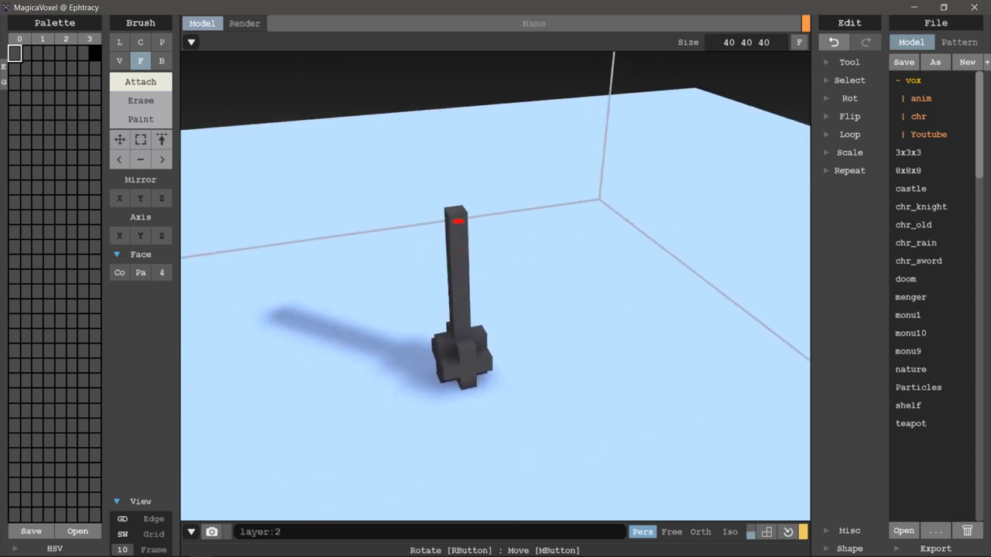
{"action": "mouse_move", "coordinate": [457, 222]}
{"action": "right_mouse_down"}
{"action": "mouse_move", "coordinate": [666, 225]}
{"action": "mouse_move", "coordinate": [576, 341]}
{"action": "mouse_move", "coordinate": [551, 278]}
{"action": "right_mouse_up"}
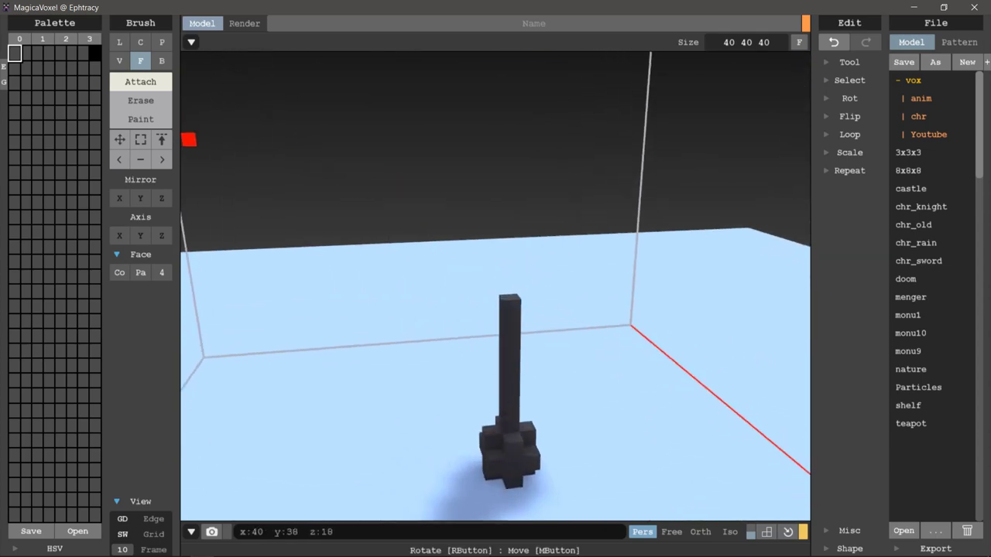
{"action": "left_click", "coordinate": [119, 61]}
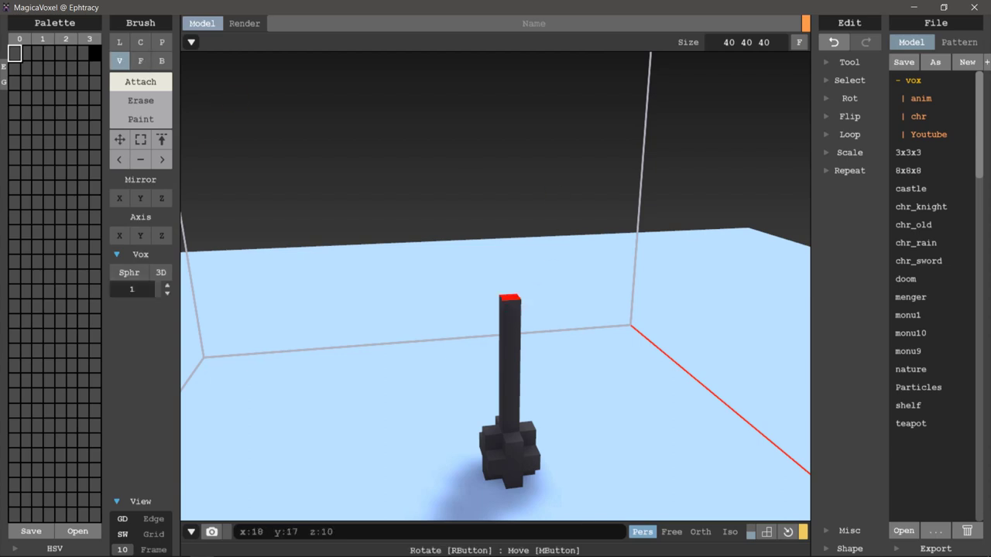
{"action": "key", "text": "ctrl+z"}
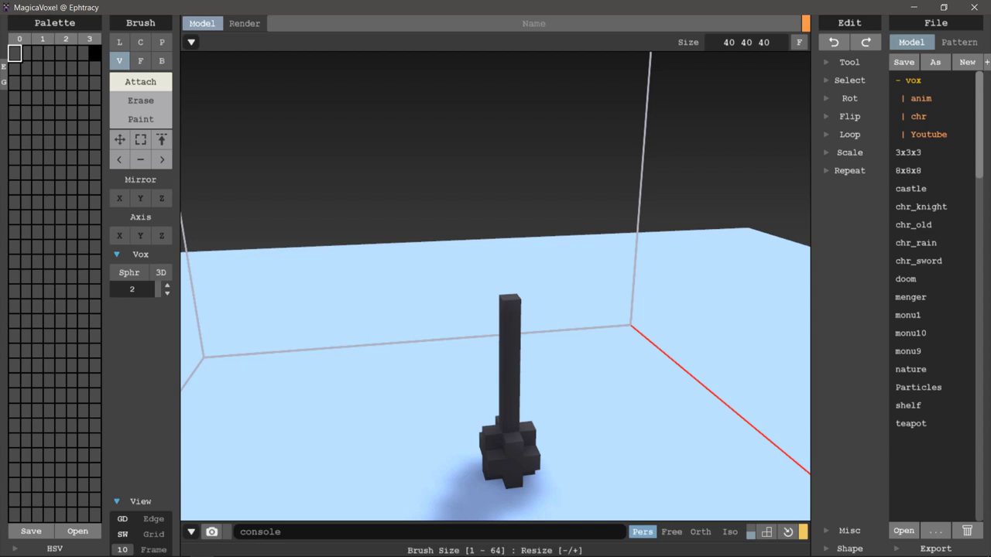
Step: Attach a voxel cluster atop the column and extrude it sideways into a flat crossbar
{"action": "left_click", "coordinate": [511, 309]}
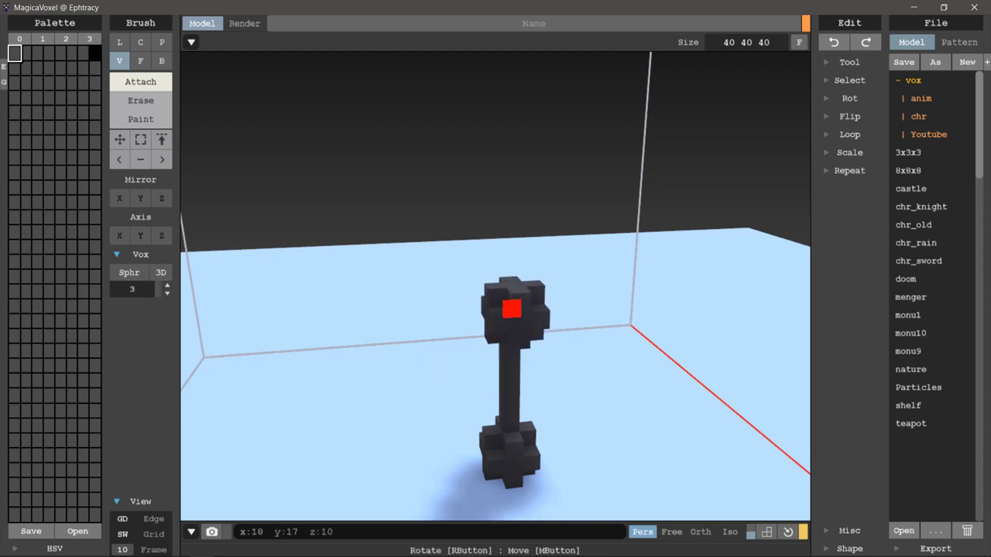
{"action": "mouse_move", "coordinate": [511, 309]}
{"action": "right_mouse_down"}
{"action": "mouse_move", "coordinate": [627, 270]}
{"action": "mouse_move", "coordinate": [454, 245]}
{"action": "mouse_move", "coordinate": [433, 255]}
{"action": "right_mouse_up"}
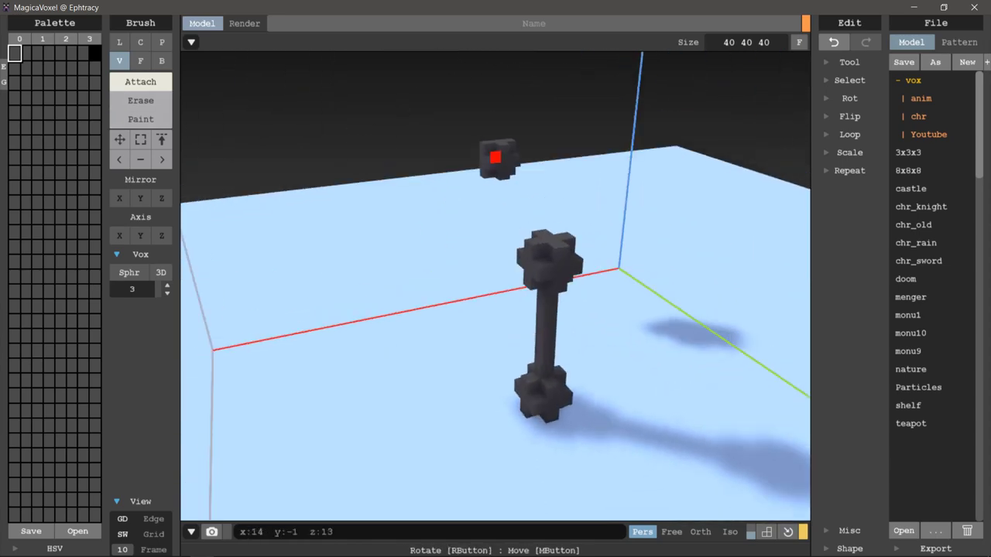
{"action": "key", "text": "f"}
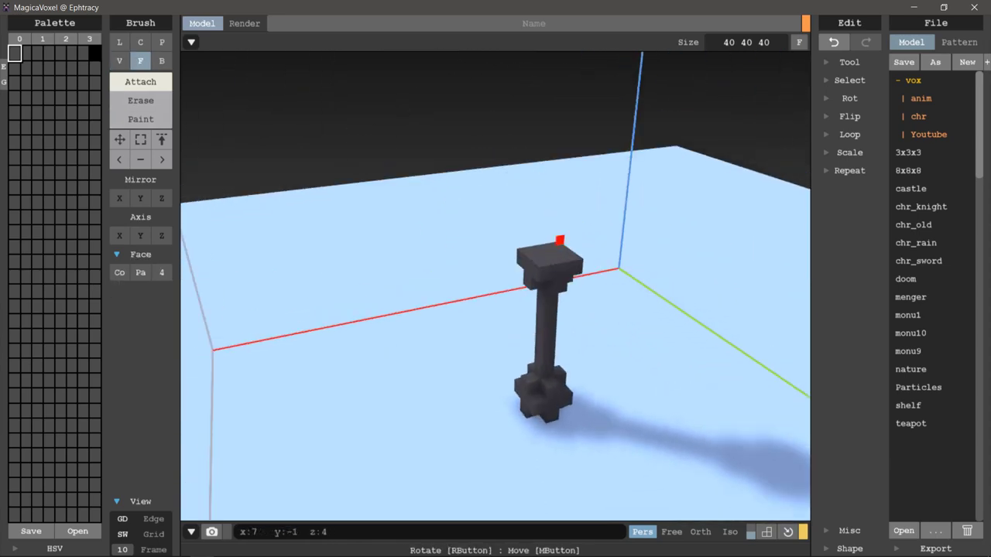
{"action": "mouse_move", "coordinate": [560, 177]}
{"action": "right_mouse_down"}
{"action": "mouse_move", "coordinate": [630, 201]}
{"action": "mouse_move", "coordinate": [528, 253]}
{"action": "mouse_move", "coordinate": [353, 190]}
{"action": "mouse_move", "coordinate": [562, 265]}
{"action": "mouse_move", "coordinate": [638, 266]}
{"action": "mouse_move", "coordinate": [572, 293]}
{"action": "mouse_move", "coordinate": [506, 268]}
{"action": "mouse_move", "coordinate": [404, 262]}
{"action": "right_mouse_up"}
{"action": "left_click", "coordinate": [530, 258]}
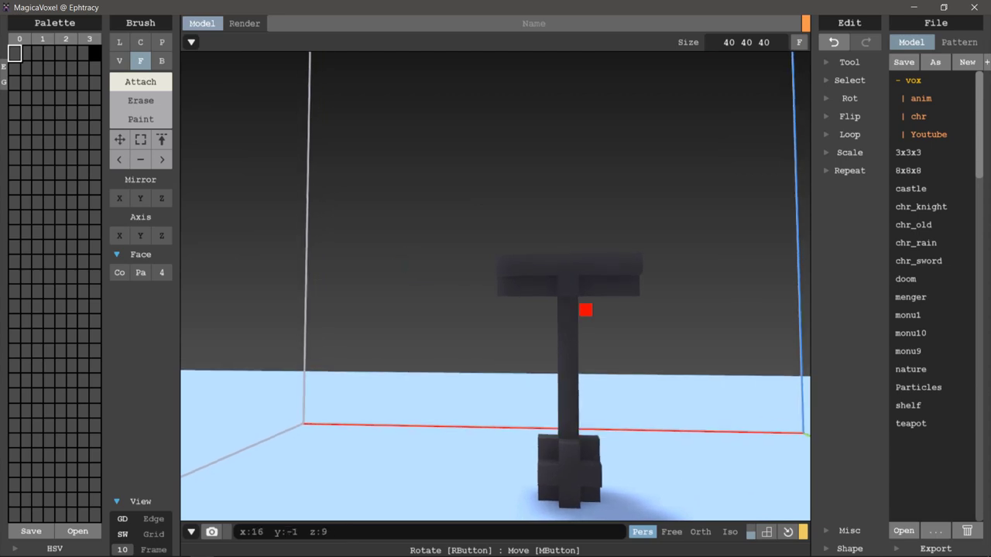
Step: Return to the voxel brush and inspect the T-shaped top from several angles
{"action": "right_click_drag", "start_coordinate": [586, 309], "coordinate": [571, 335]}
{"action": "key", "text": "v"}
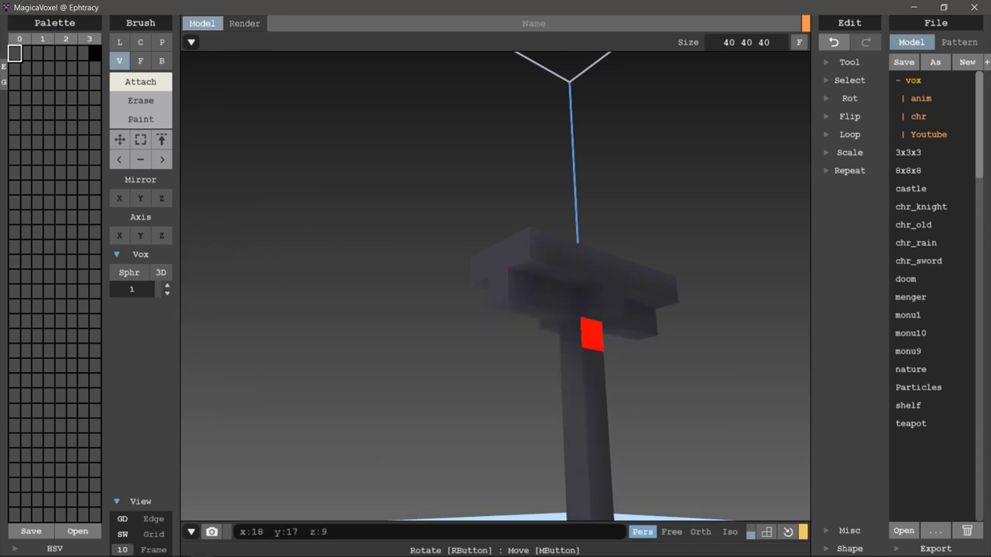
{"action": "mouse_move", "coordinate": [570, 333]}
{"action": "right_mouse_down"}
{"action": "mouse_move", "coordinate": [559, 343]}
{"action": "mouse_move", "coordinate": [607, 286]}
{"action": "mouse_move", "coordinate": [518, 261]}
{"action": "mouse_move", "coordinate": [416, 264]}
{"action": "right_mouse_up"}
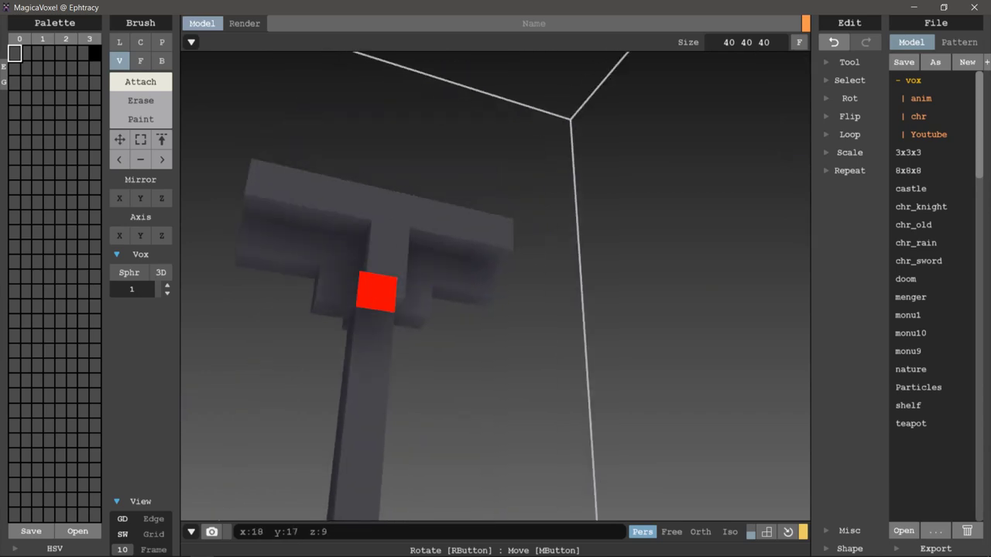
{"action": "mouse_move", "coordinate": [380, 232]}
{"action": "right_mouse_down"}
{"action": "mouse_move", "coordinate": [515, 270]}
{"action": "mouse_move", "coordinate": [531, 257]}
{"action": "mouse_move", "coordinate": [600, 302]}
{"action": "mouse_move", "coordinate": [599, 268]}
{"action": "mouse_move", "coordinate": [664, 288]}
{"action": "mouse_move", "coordinate": [604, 287]}
{"action": "right_mouse_up"}
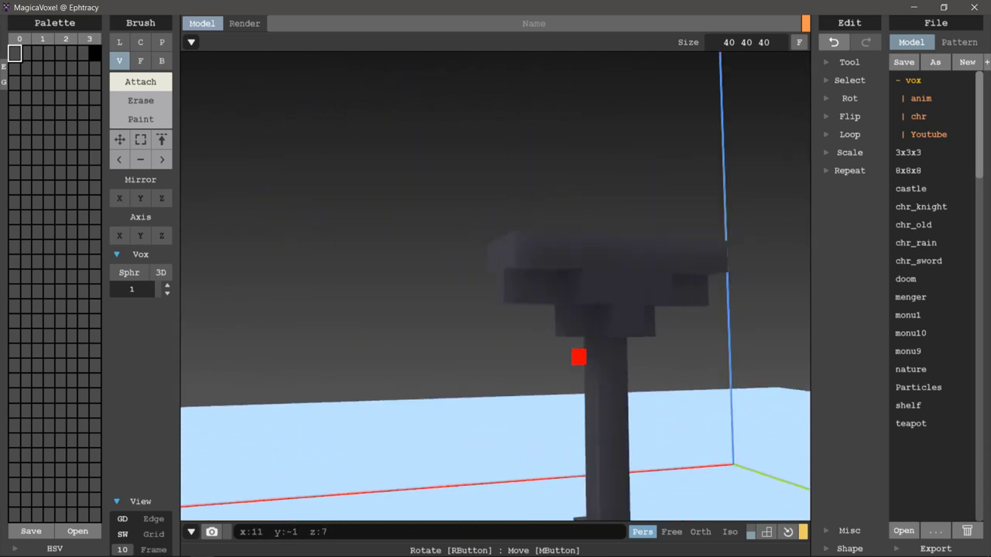
{"action": "mouse_move", "coordinate": [580, 354]}
{"action": "right_mouse_down"}
{"action": "mouse_move", "coordinate": [580, 382]}
{"action": "mouse_move", "coordinate": [744, 380]}
{"action": "mouse_move", "coordinate": [443, 282]}
{"action": "mouse_move", "coordinate": [483, 400]}
{"action": "mouse_move", "coordinate": [529, 319]}
{"action": "mouse_move", "coordinate": [472, 317]}
{"action": "mouse_move", "coordinate": [513, 255]}
{"action": "mouse_move", "coordinate": [542, 336]}
{"action": "mouse_move", "coordinate": [637, 268]}
{"action": "mouse_move", "coordinate": [655, 336]}
{"action": "mouse_move", "coordinate": [533, 401]}
{"action": "mouse_move", "coordinate": [551, 338]}
{"action": "mouse_move", "coordinate": [535, 400]}
{"action": "mouse_move", "coordinate": [546, 338]}
{"action": "mouse_move", "coordinate": [481, 371]}
{"action": "right_mouse_up"}
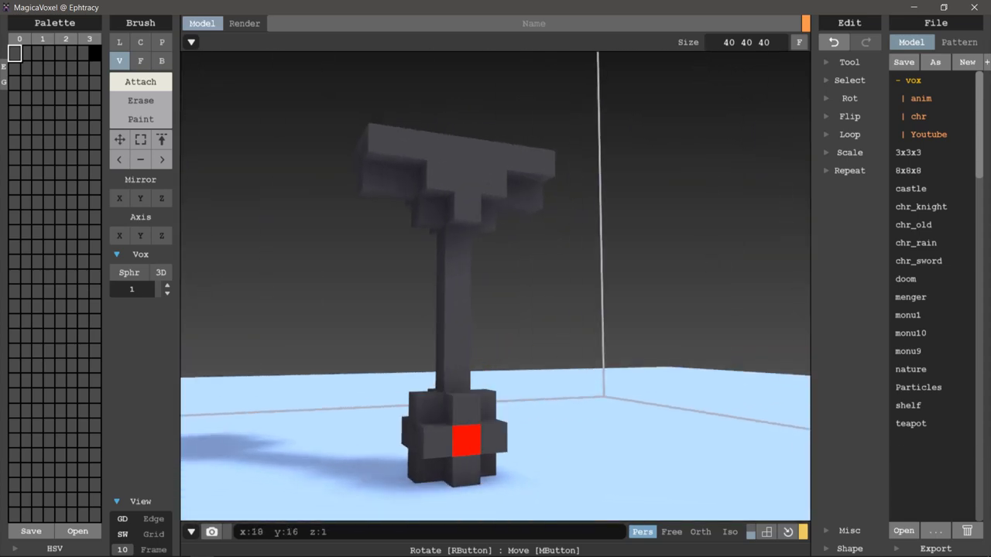
{"action": "right_click_drag", "start_coordinate": [467, 441], "coordinate": [403, 406]}
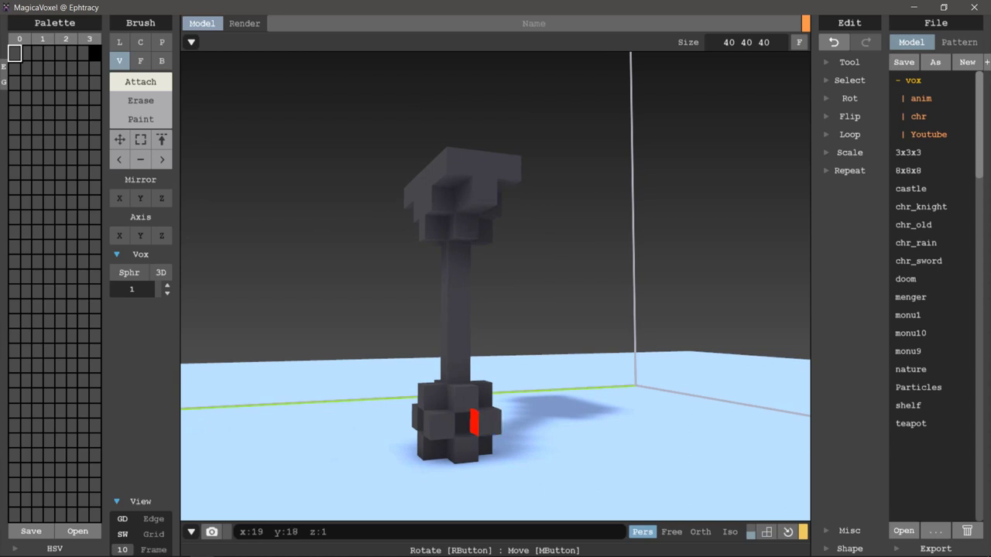
{"action": "mouse_move", "coordinate": [474, 422]}
{"action": "right_mouse_down"}
{"action": "mouse_move", "coordinate": [385, 398]}
{"action": "mouse_move", "coordinate": [356, 406]}
{"action": "right_mouse_up"}
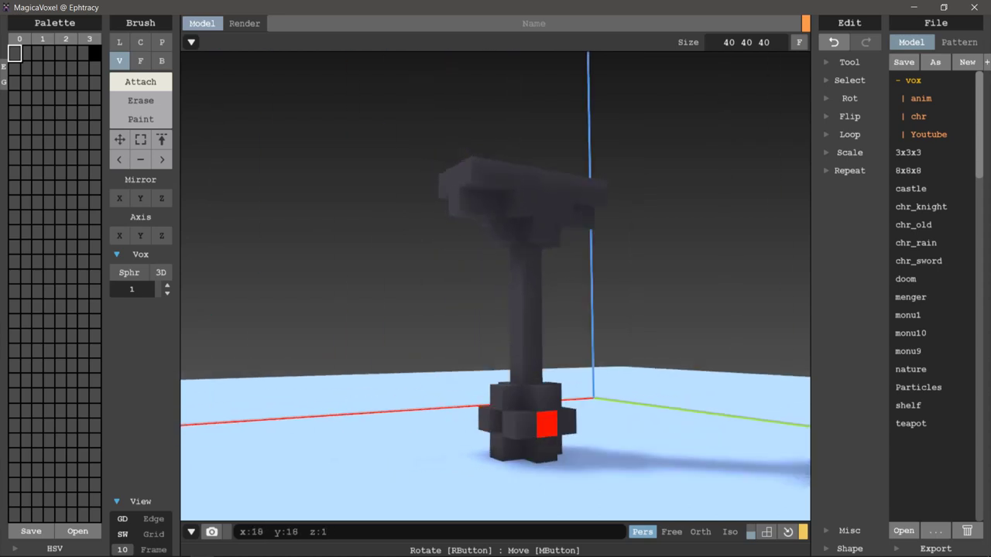
{"action": "right_click_drag", "start_coordinate": [495, 397], "coordinate": [293, 371]}
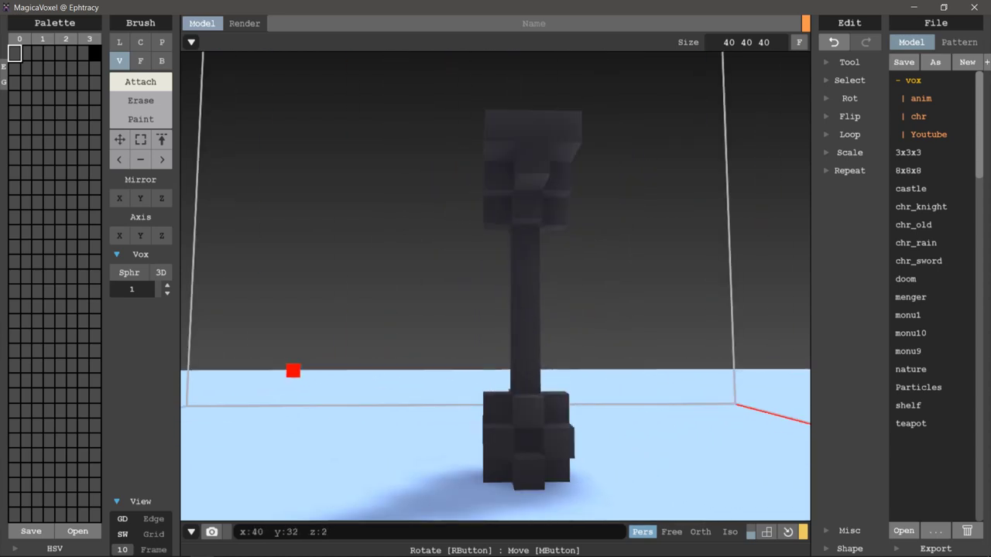
Step: Add voxel strips up the front of the handle
{"action": "scroll", "coordinate": [503, 282], "scroll_direction": "down", "scroll_amount": 5}
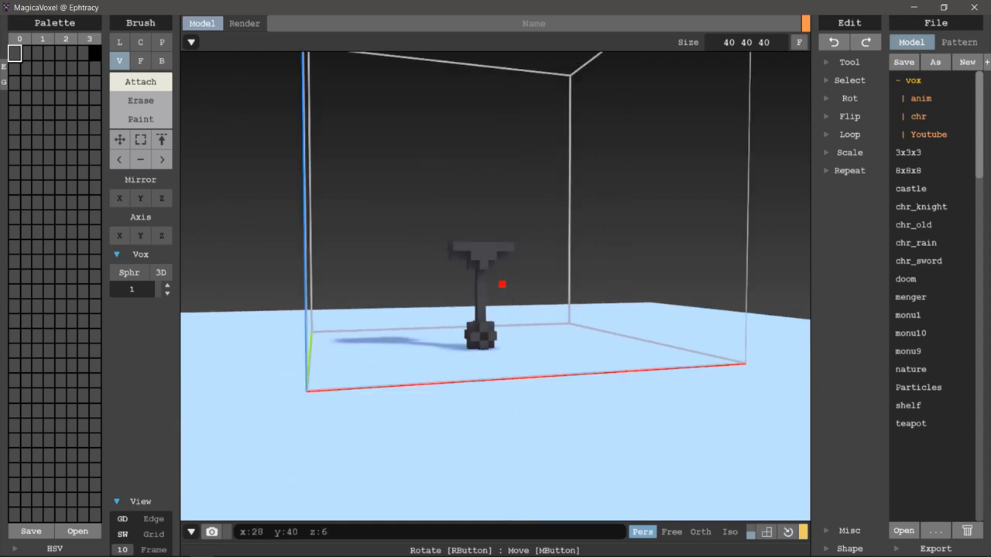
{"action": "right_click_drag", "start_coordinate": [442, 281], "coordinate": [472, 281]}
{"action": "scroll", "coordinate": [496, 301], "scroll_direction": "up", "scroll_amount": 2}
{"action": "scroll", "coordinate": [498, 299], "scroll_direction": "up", "scroll_amount": 1}
{"action": "scroll", "coordinate": [501, 306], "scroll_direction": "up", "scroll_amount": 2}
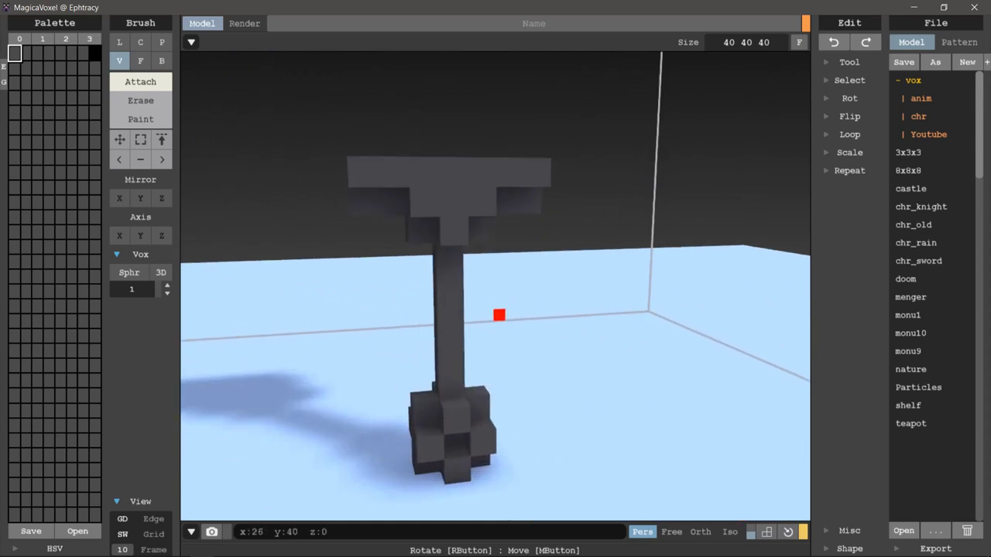
{"action": "scroll", "coordinate": [505, 313], "scroll_direction": "up", "scroll_amount": 2}
{"action": "left_click_drag", "start_coordinate": [452, 354], "coordinate": [449, 271]}
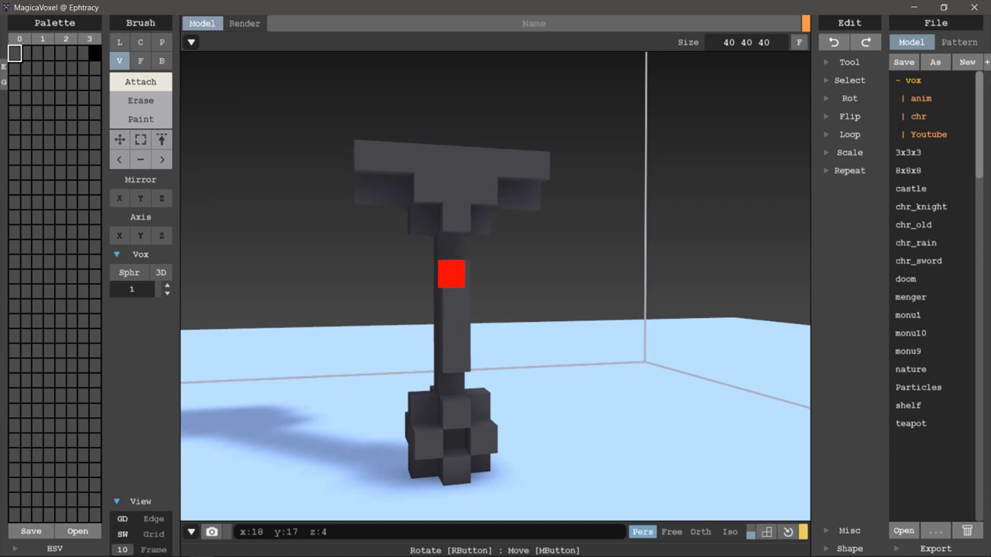
{"action": "right_click_drag", "start_coordinate": [449, 274], "coordinate": [486, 273]}
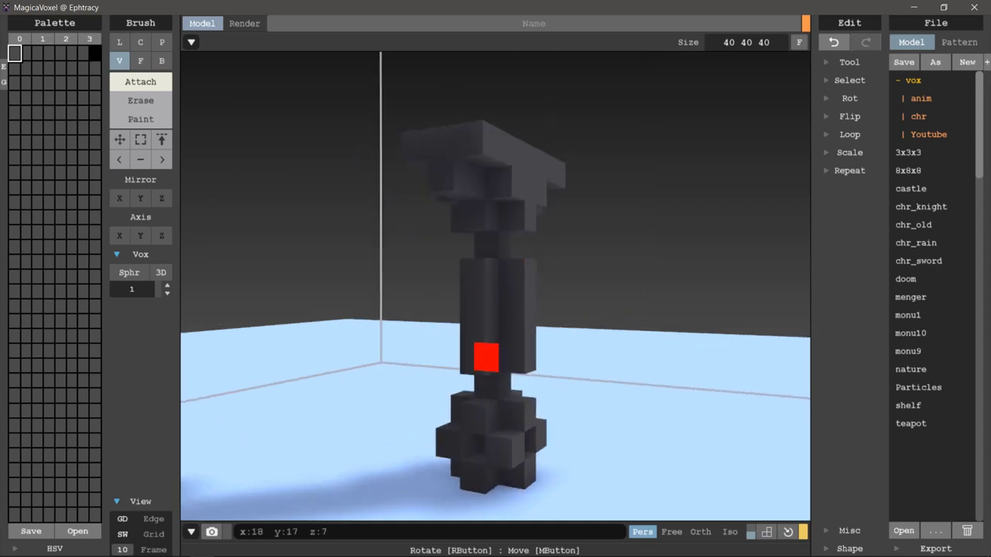
Step: Add another voxel strip along the handle's front-left side and check the guard
{"action": "right_click_drag", "start_coordinate": [483, 354], "coordinate": [661, 350]}
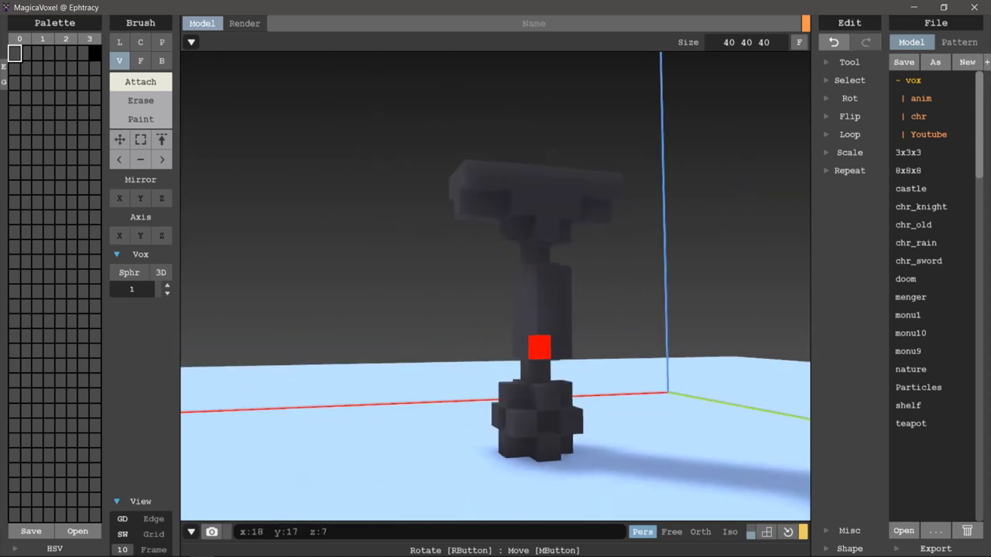
{"action": "left_click_drag", "start_coordinate": [524, 346], "coordinate": [524, 299]}
{"action": "right_click_drag", "start_coordinate": [516, 300], "coordinate": [626, 283]}
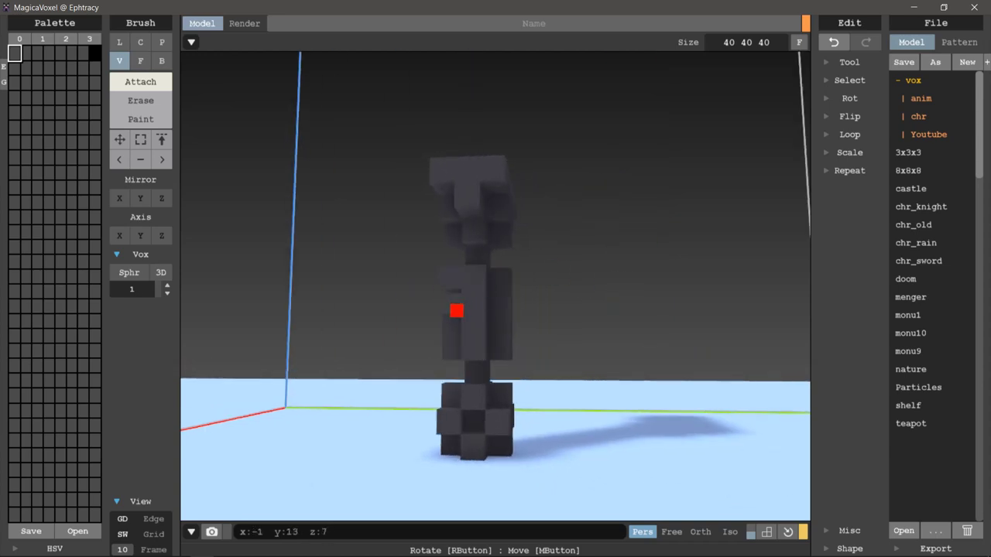
{"action": "mouse_move", "coordinate": [456, 311]}
{"action": "right_mouse_down"}
{"action": "mouse_move", "coordinate": [534, 255]}
{"action": "mouse_move", "coordinate": [440, 284]}
{"action": "mouse_move", "coordinate": [664, 332]}
{"action": "mouse_move", "coordinate": [652, 349]}
{"action": "mouse_move", "coordinate": [591, 312]}
{"action": "mouse_move", "coordinate": [504, 287]}
{"action": "mouse_move", "coordinate": [503, 308]}
{"action": "mouse_move", "coordinate": [465, 314]}
{"action": "mouse_move", "coordinate": [469, 340]}
{"action": "mouse_move", "coordinate": [513, 307]}
{"action": "mouse_move", "coordinate": [565, 307]}
{"action": "mouse_move", "coordinate": [524, 230]}
{"action": "mouse_move", "coordinate": [537, 372]}
{"action": "right_mouse_up"}
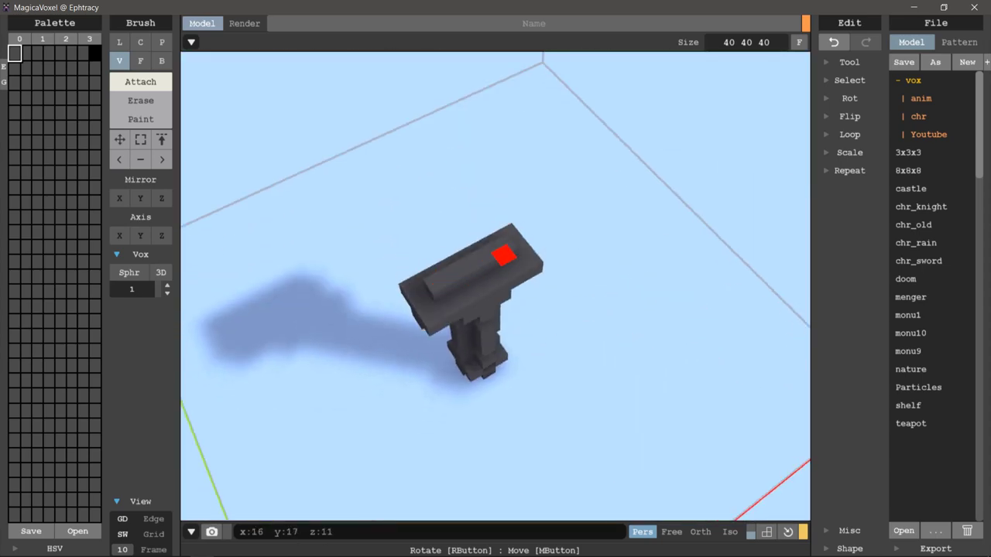
{"action": "mouse_move", "coordinate": [503, 255]}
{"action": "right_mouse_down"}
{"action": "mouse_move", "coordinate": [467, 276]}
{"action": "mouse_move", "coordinate": [450, 230]}
{"action": "mouse_move", "coordinate": [575, 354]}
{"action": "mouse_move", "coordinate": [522, 329]}
{"action": "mouse_move", "coordinate": [453, 233]}
{"action": "mouse_move", "coordinate": [505, 320]}
{"action": "right_mouse_up"}
Step: Extrude the crossguard's top face upward repeatedly into a tall flat blade
{"action": "key", "text": "f"}
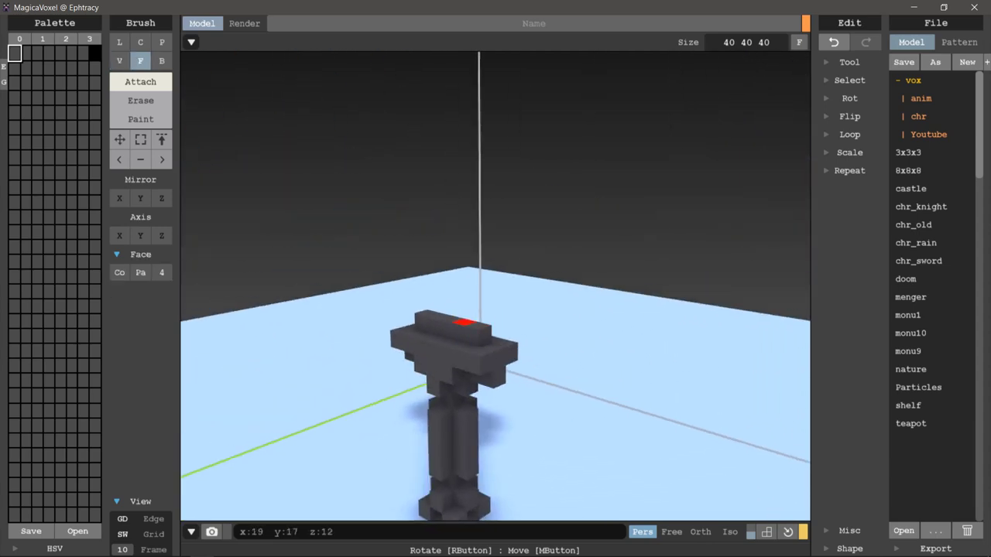
{"action": "left_click_drag", "start_coordinate": [465, 312], "coordinate": [504, 219]}
{"action": "scroll", "coordinate": [505, 218], "scroll_direction": "down", "scroll_amount": 3}
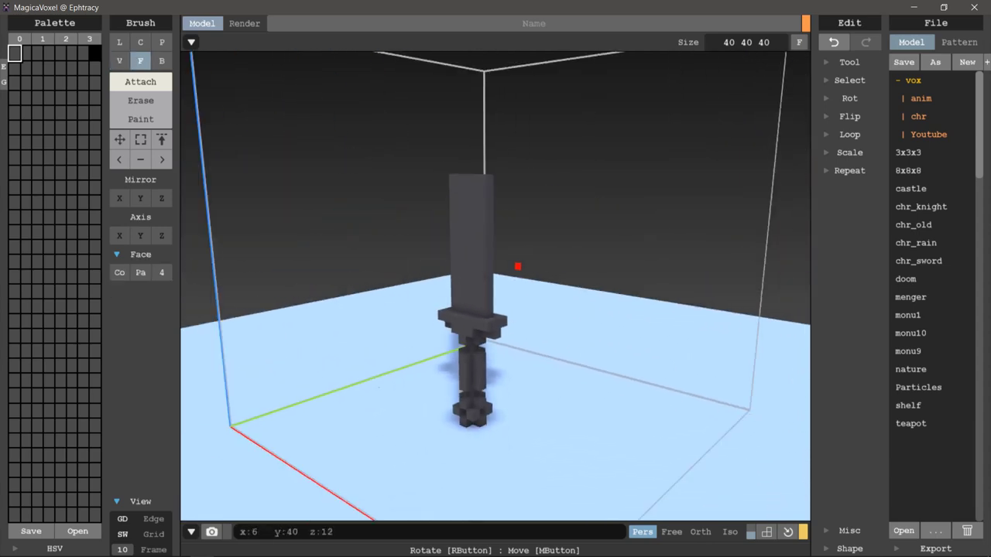
{"action": "mouse_move", "coordinate": [518, 266]}
{"action": "right_mouse_down"}
{"action": "mouse_move", "coordinate": [520, 364]}
{"action": "mouse_move", "coordinate": [552, 336]}
{"action": "mouse_move", "coordinate": [541, 188]}
{"action": "mouse_move", "coordinate": [546, 238]}
{"action": "right_mouse_up"}
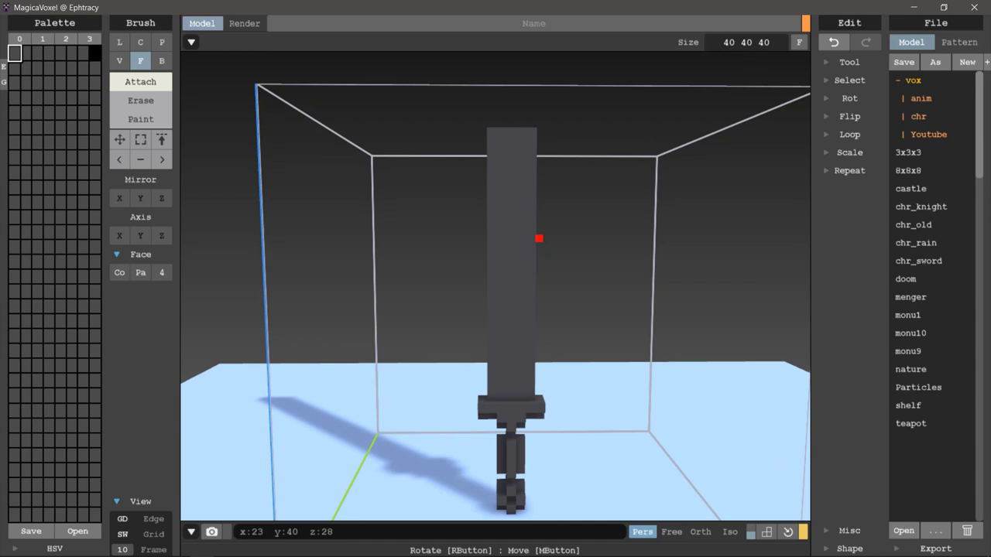
{"action": "right_click_drag", "start_coordinate": [546, 167], "coordinate": [530, 268]}
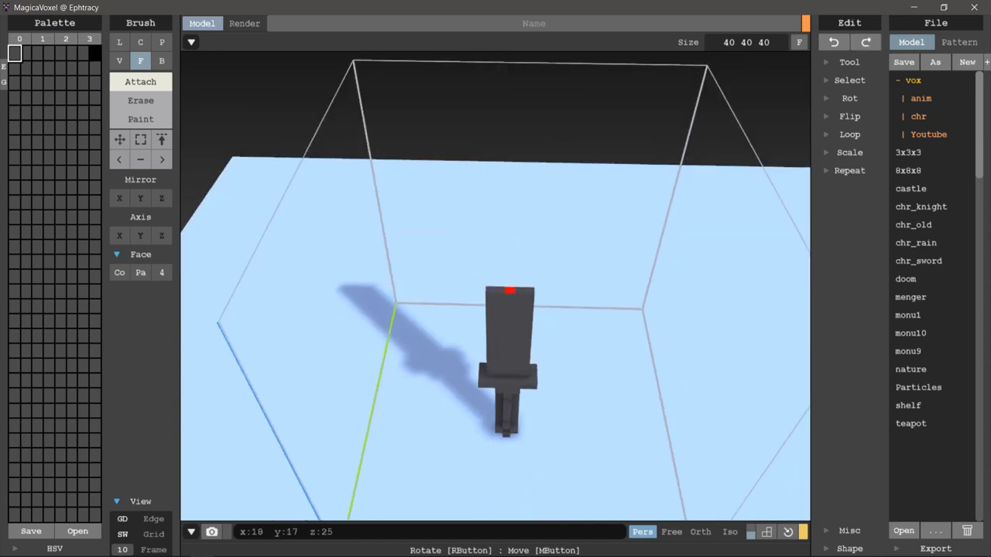
{"action": "left_click_drag", "start_coordinate": [509, 290], "coordinate": [507, 224]}
{"action": "mouse_move", "coordinate": [506, 224]}
{"action": "right_mouse_down"}
{"action": "mouse_move", "coordinate": [538, 158]}
{"action": "mouse_move", "coordinate": [519, 181]}
{"action": "mouse_move", "coordinate": [540, 220]}
{"action": "mouse_move", "coordinate": [504, 294]}
{"action": "right_mouse_up"}
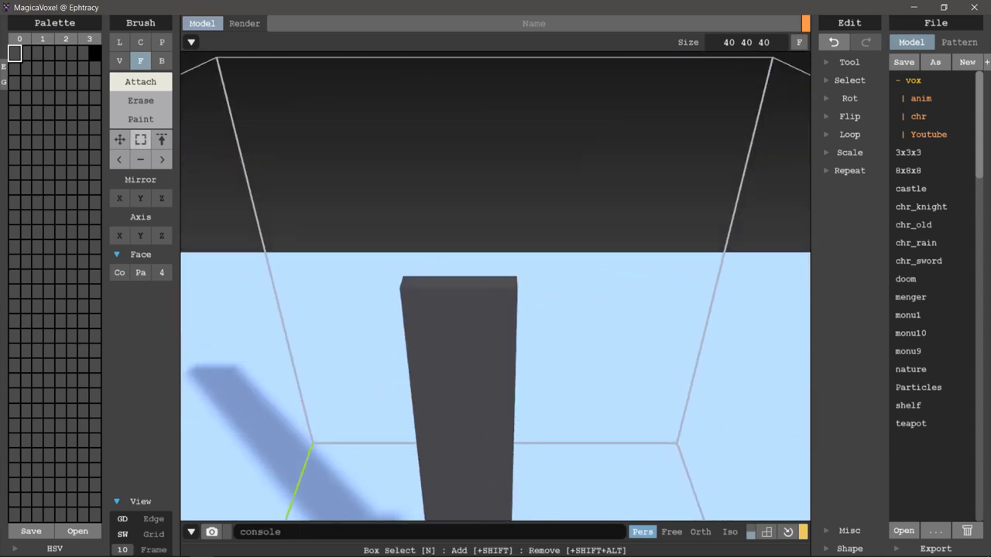
Step: Add a row of voxels and a stepped voxel on top of the blade
{"action": "left_click", "coordinate": [119, 61]}
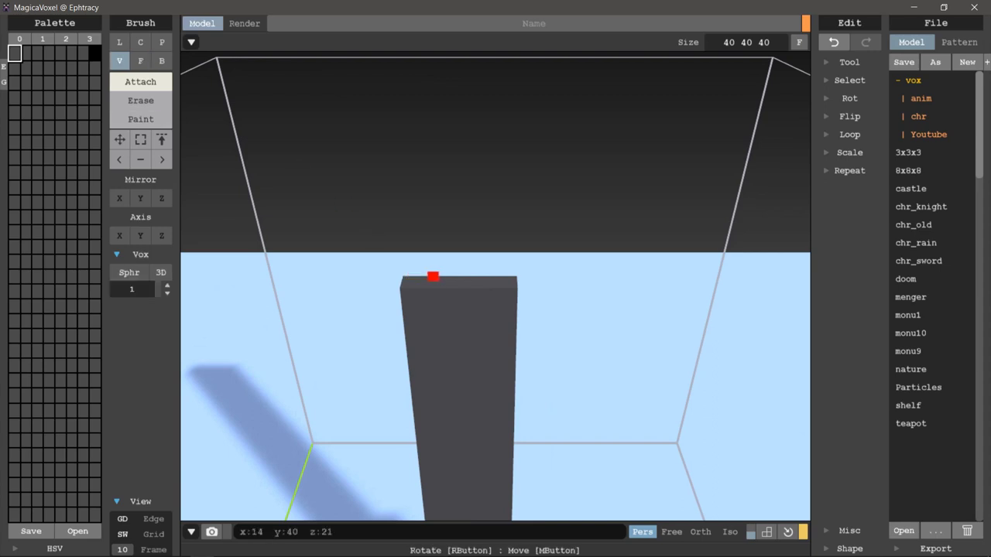
{"action": "left_click_drag", "start_coordinate": [418, 281], "coordinate": [482, 282]}
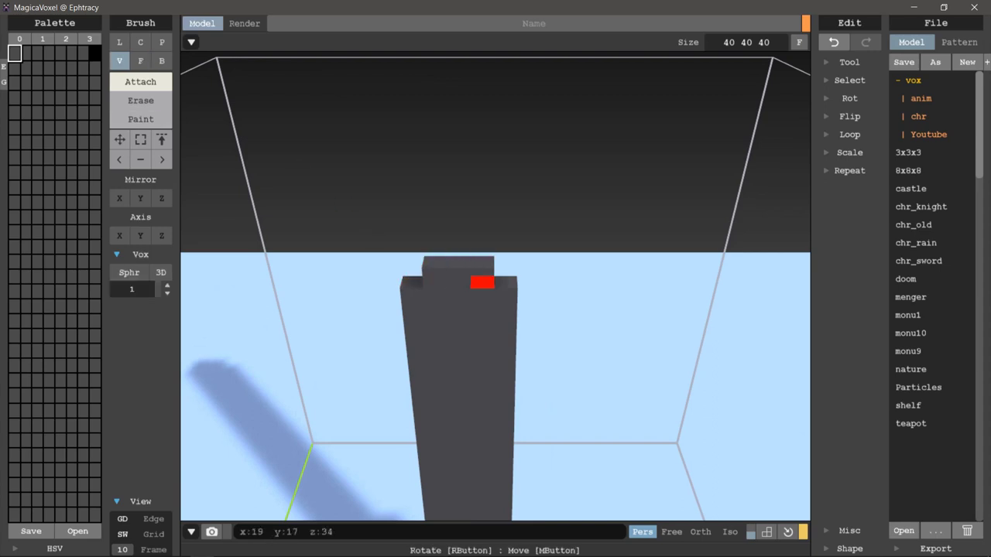
{"action": "left_click", "coordinate": [458, 261]}
{"action": "right_click_drag", "start_coordinate": [482, 334], "coordinate": [507, 289]}
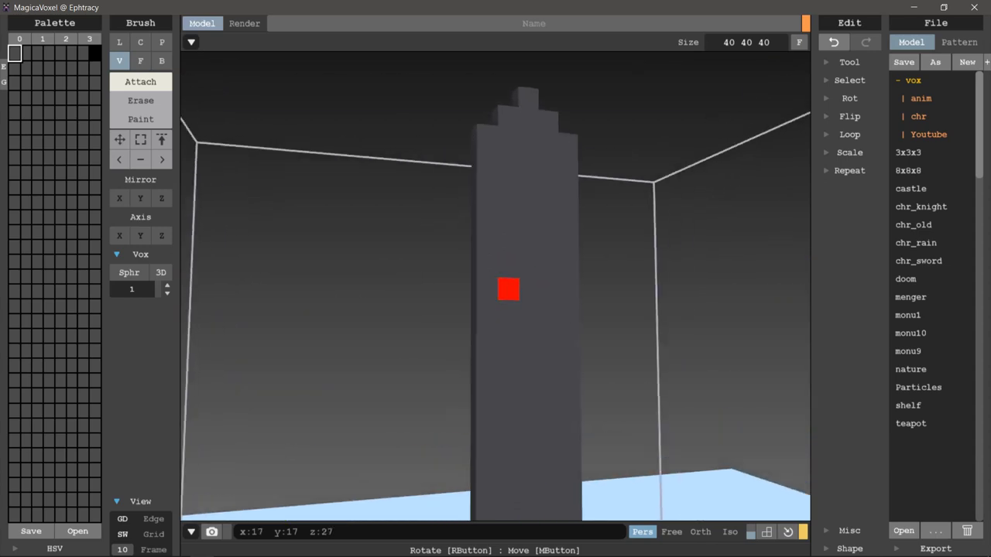
Step: Finish the pointed tip with voxels on the left step and the very top
{"action": "scroll", "coordinate": [508, 289], "scroll_direction": "down", "scroll_amount": 5}
{"action": "scroll", "coordinate": [485, 280], "scroll_direction": "up", "scroll_amount": 3}
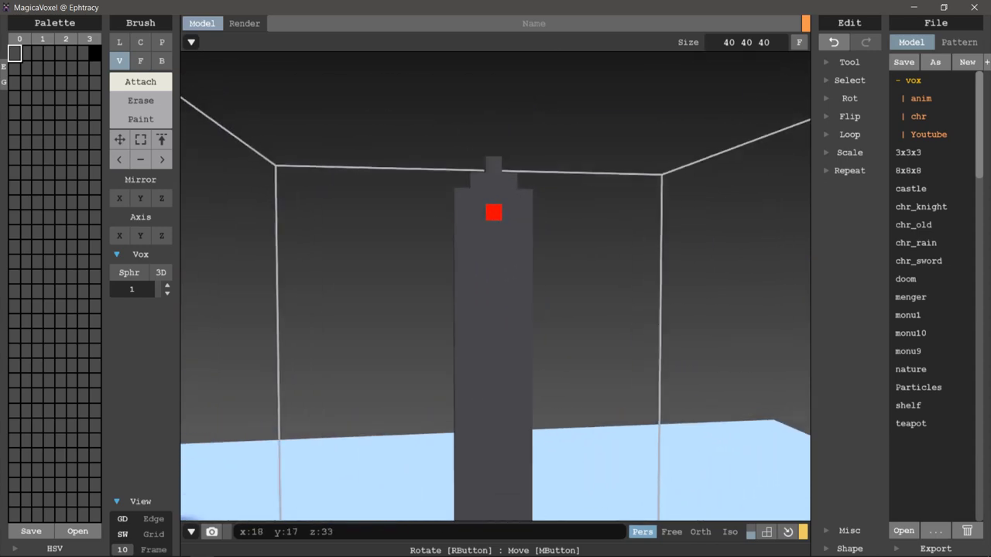
{"action": "scroll", "coordinate": [491, 212], "scroll_direction": "up", "scroll_amount": 2}
{"action": "right_click_drag", "start_coordinate": [514, 209], "coordinate": [519, 271]}
{"action": "left_click", "coordinate": [519, 271]}
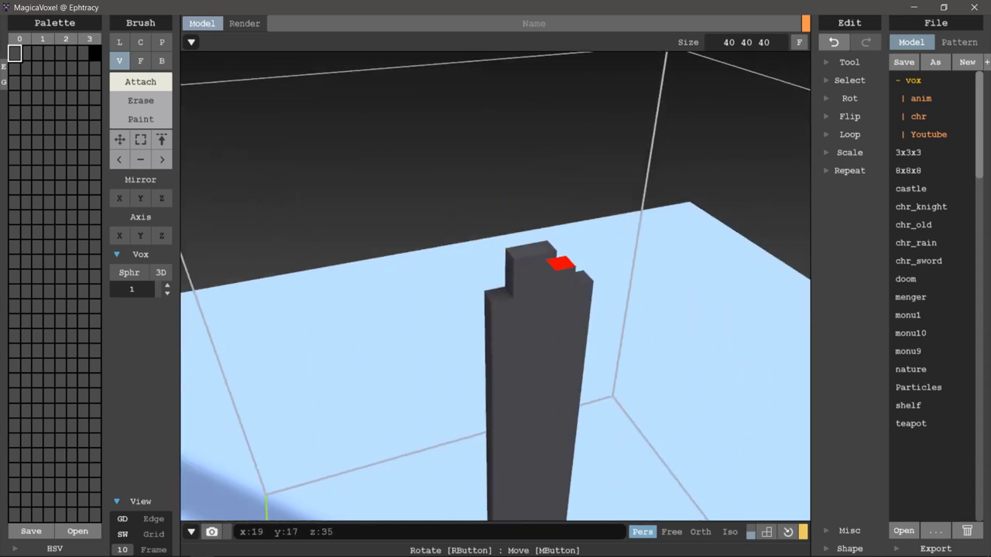
{"action": "left_click", "coordinate": [542, 243]}
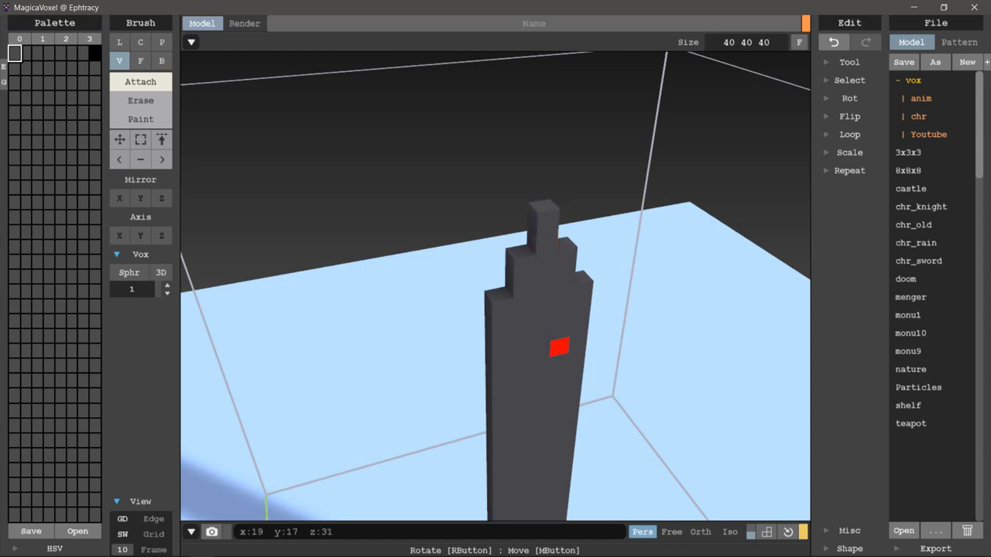
{"action": "mouse_move", "coordinate": [557, 348]}
{"action": "right_mouse_down"}
{"action": "mouse_move", "coordinate": [514, 301]}
{"action": "mouse_move", "coordinate": [548, 352]}
{"action": "mouse_move", "coordinate": [578, 296]}
{"action": "mouse_move", "coordinate": [505, 364]}
{"action": "right_mouse_up"}
{"action": "scroll", "coordinate": [514, 310], "scroll_direction": "down", "scroll_amount": 3}
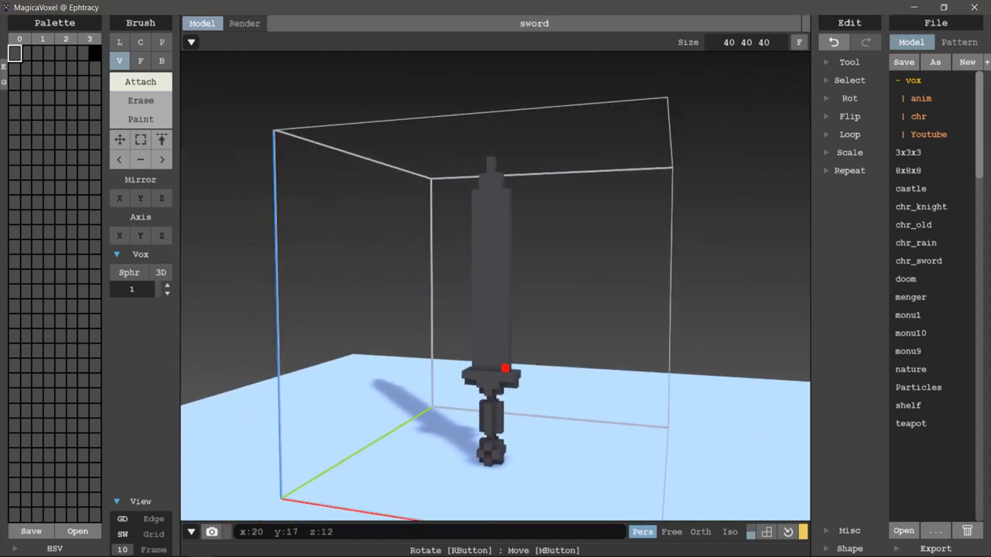
Step: Orbit and zoom around the finished sword to review it from several angles
{"action": "scroll", "coordinate": [513, 369], "scroll_direction": "up", "scroll_amount": 3}
{"action": "scroll", "coordinate": [502, 427], "scroll_direction": "up", "scroll_amount": 2}
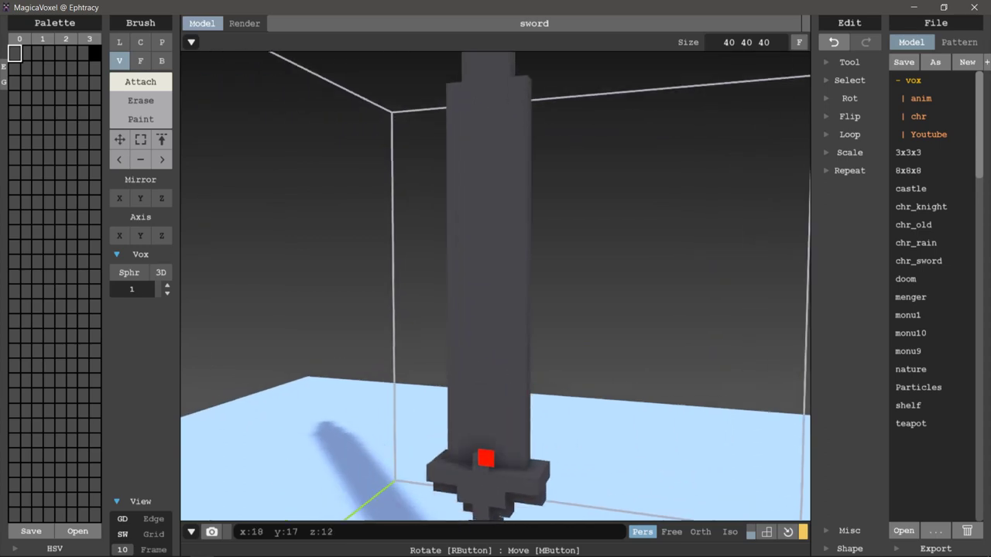
{"action": "mouse_move", "coordinate": [502, 393]}
{"action": "right_mouse_down"}
{"action": "mouse_move", "coordinate": [487, 383]}
{"action": "mouse_move", "coordinate": [391, 404]}
{"action": "mouse_move", "coordinate": [522, 348]}
{"action": "mouse_move", "coordinate": [593, 337]}
{"action": "right_mouse_up"}
{"action": "scroll", "coordinate": [487, 383], "scroll_direction": "down", "scroll_amount": 3}
{"action": "scroll", "coordinate": [593, 336], "scroll_direction": "up", "scroll_amount": 3}
{"action": "mouse_move", "coordinate": [532, 430]}
{"action": "right_mouse_down"}
{"action": "mouse_move", "coordinate": [434, 432]}
{"action": "mouse_move", "coordinate": [376, 445]}
{"action": "mouse_move", "coordinate": [445, 436]}
{"action": "mouse_move", "coordinate": [723, 454]}
{"action": "mouse_move", "coordinate": [700, 452]}
{"action": "right_mouse_up"}
{"action": "scroll", "coordinate": [424, 445], "scroll_direction": "down", "scroll_amount": 3}
{"action": "scroll", "coordinate": [581, 440], "scroll_direction": "up", "scroll_amount": 3}
{"action": "scroll", "coordinate": [588, 449], "scroll_direction": "down", "scroll_amount": 3}
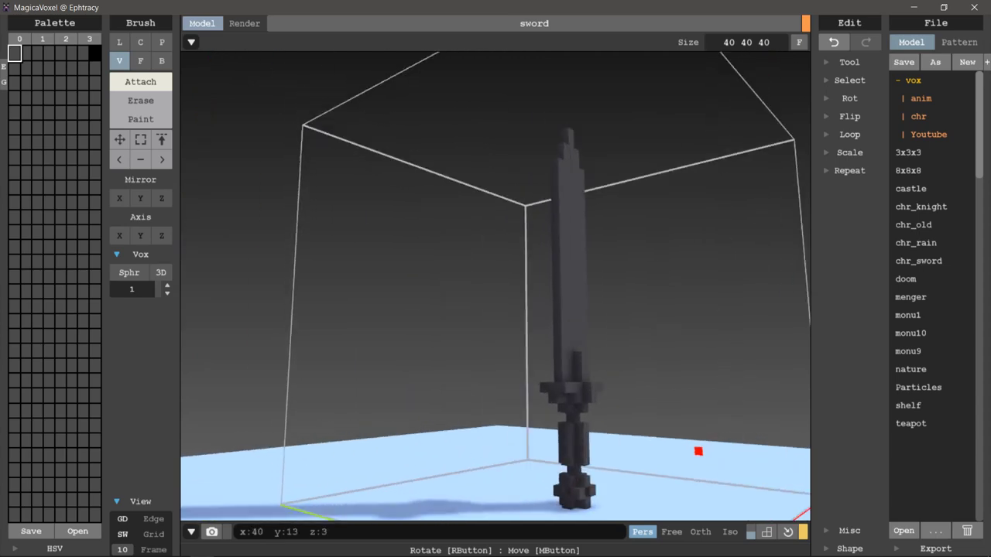
{"action": "scroll", "coordinate": [609, 451], "scroll_direction": "up", "scroll_amount": 2}
{"action": "right_click_drag", "start_coordinate": [609, 451], "coordinate": [560, 402]}
{"action": "scroll", "coordinate": [523, 375], "scroll_direction": "up", "scroll_amount": 2}
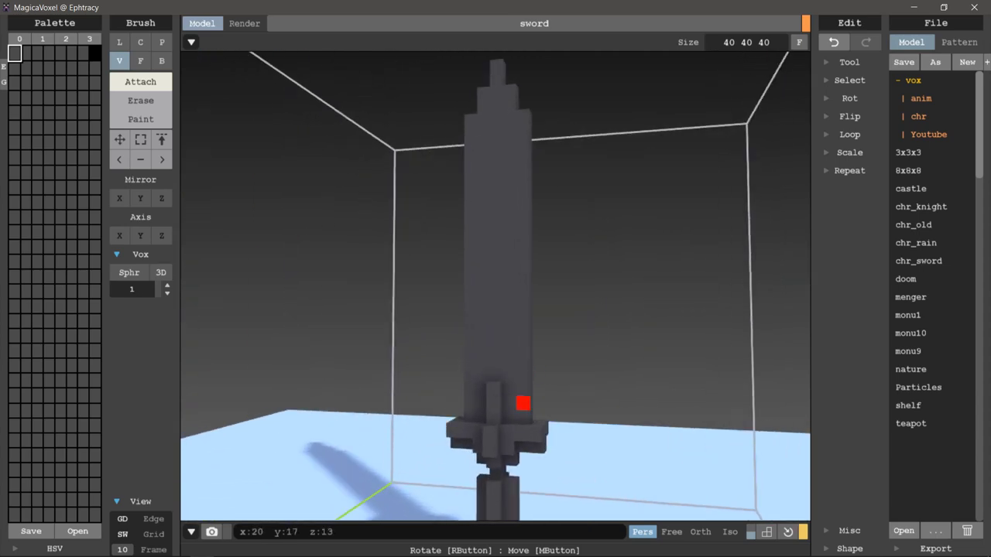
Step: Undo the last edit and add a voxel on the blade just above the guard
{"action": "key", "text": "ctrl+z"}
{"action": "left_click", "coordinate": [524, 417]}
{"action": "right_click_drag", "start_coordinate": [524, 404], "coordinate": [528, 390]}
{"action": "scroll", "coordinate": [528, 391], "scroll_direction": "down", "scroll_amount": 3}
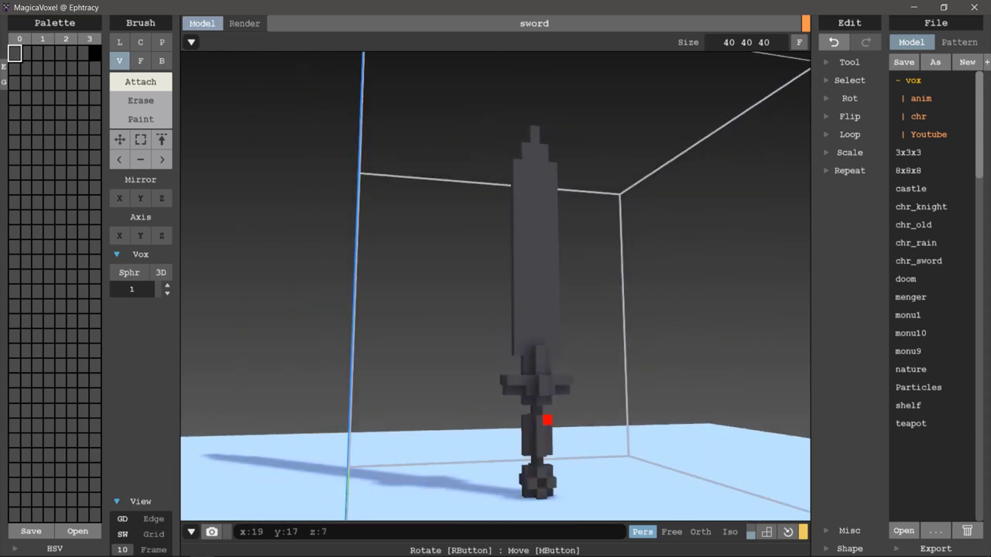
{"action": "mouse_move", "coordinate": [542, 415]}
{"action": "right_mouse_down"}
{"action": "mouse_move", "coordinate": [589, 395]}
{"action": "mouse_move", "coordinate": [577, 379]}
{"action": "right_mouse_up"}
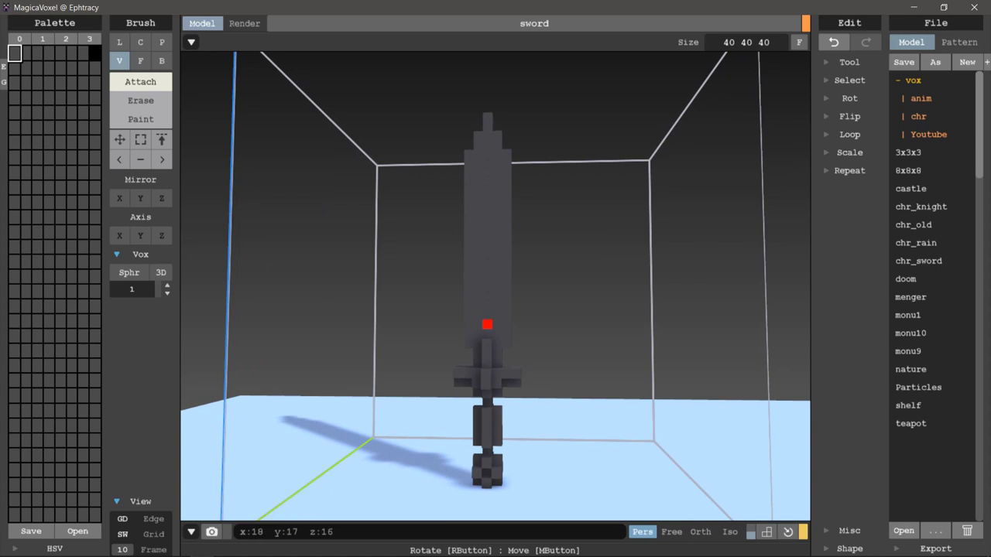
Step: Undo the dark voxel strips drawn up the blade, keeping its open slot
{"action": "left_click_drag", "start_coordinate": [487, 237], "coordinate": [487, 182]}
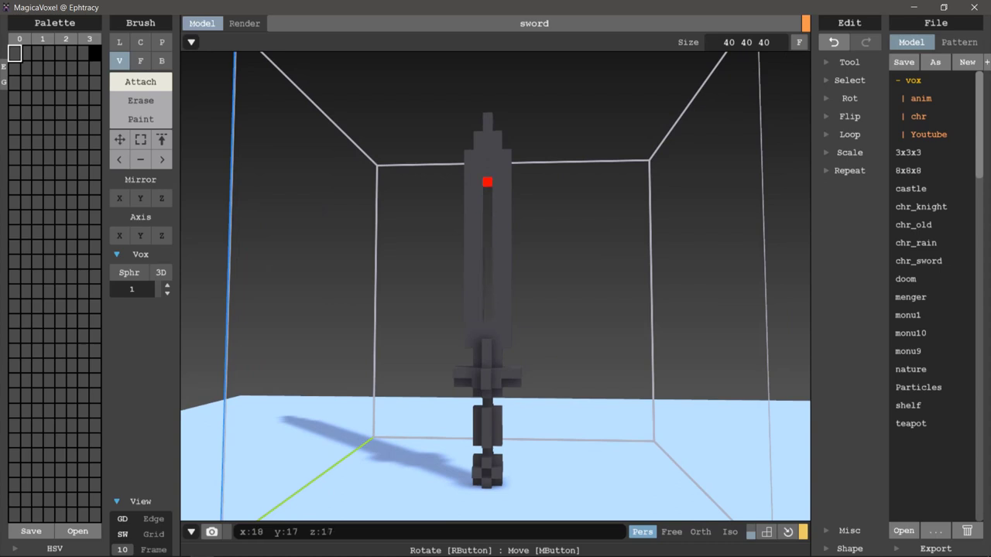
{"action": "mouse_move", "coordinate": [487, 173]}
{"action": "right_mouse_down"}
{"action": "mouse_move", "coordinate": [477, 213]}
{"action": "mouse_move", "coordinate": [553, 205]}
{"action": "right_mouse_up"}
{"action": "key", "text": "ctrl+z"}
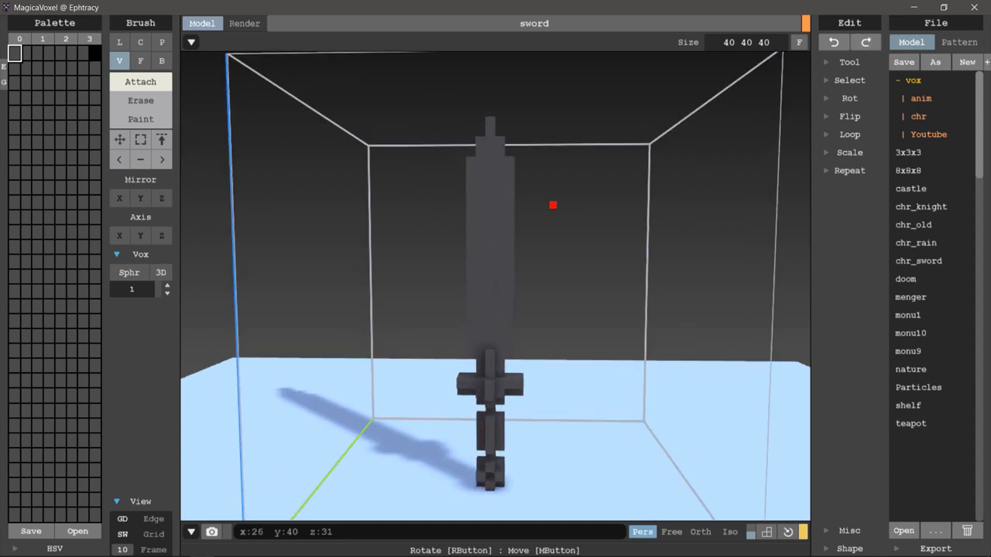
{"action": "right_click_drag", "start_coordinate": [539, 254], "coordinate": [502, 314]}
{"action": "left_click_drag", "start_coordinate": [502, 305], "coordinate": [492, 230]}
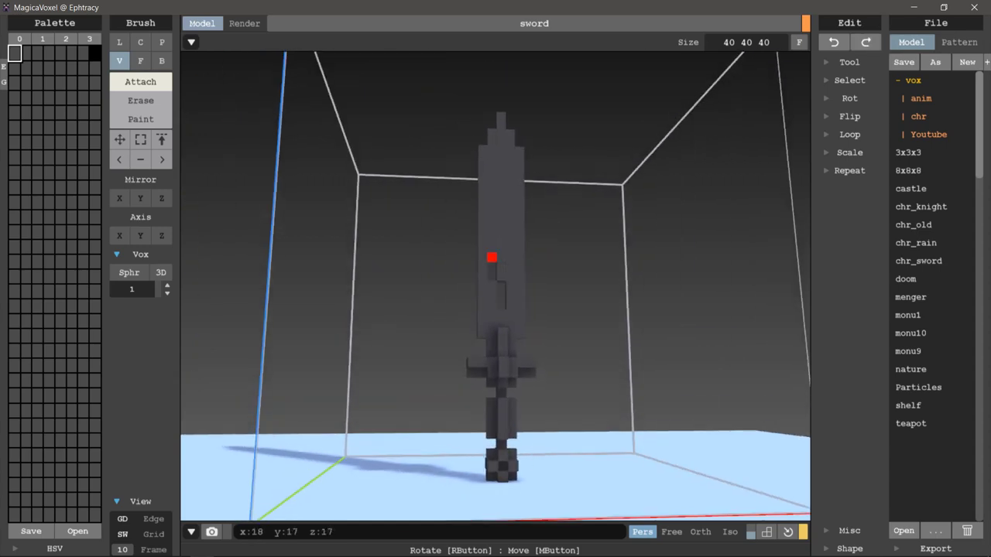
{"action": "key", "text": "ctrl+z"}
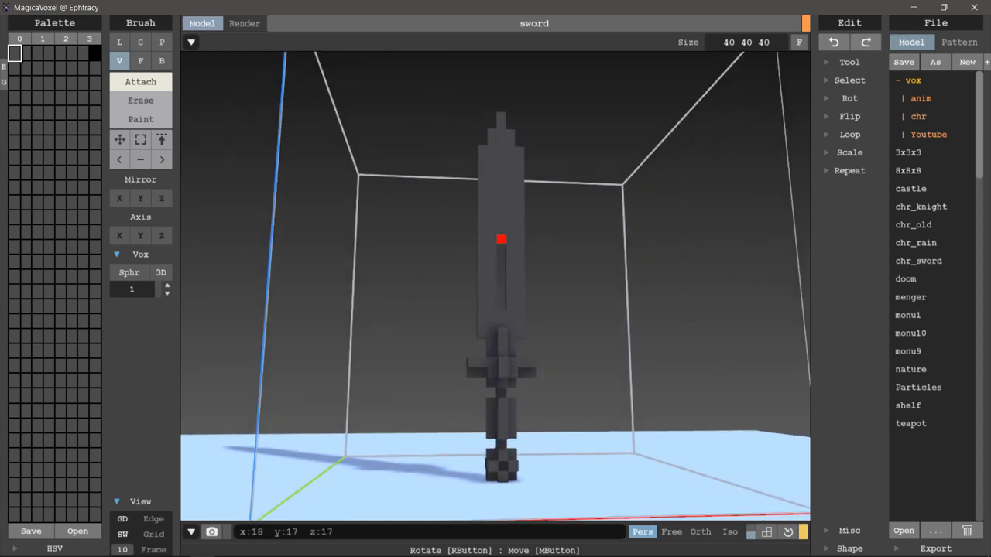
{"action": "left_click", "coordinate": [501, 167]}
Step: Inspect the sword from front and three-quarter views, then dismiss the app list
{"action": "mouse_move", "coordinate": [542, 227]}
{"action": "right_mouse_down"}
{"action": "mouse_move", "coordinate": [649, 223]}
{"action": "mouse_move", "coordinate": [527, 250]}
{"action": "mouse_move", "coordinate": [541, 249]}
{"action": "right_mouse_up"}
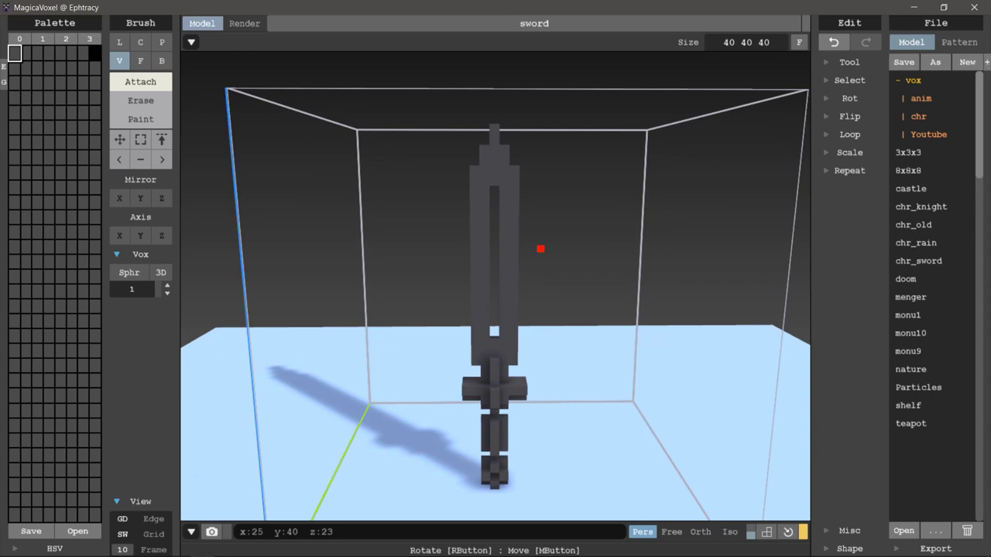
{"action": "mouse_move", "coordinate": [545, 329]}
{"action": "right_mouse_down"}
{"action": "mouse_move", "coordinate": [562, 315]}
{"action": "mouse_move", "coordinate": [552, 316]}
{"action": "right_mouse_up"}
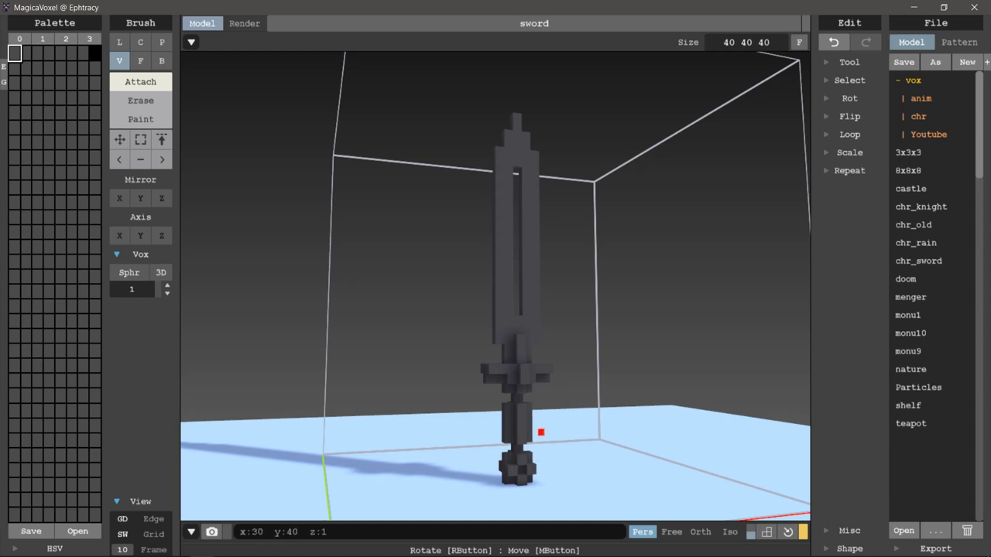
{"action": "mouse_move", "coordinate": [624, 243]}
{"action": "right_mouse_down"}
{"action": "mouse_move", "coordinate": [603, 228]}
{"action": "mouse_move", "coordinate": [624, 255]}
{"action": "mouse_move", "coordinate": [542, 241]}
{"action": "right_mouse_up"}
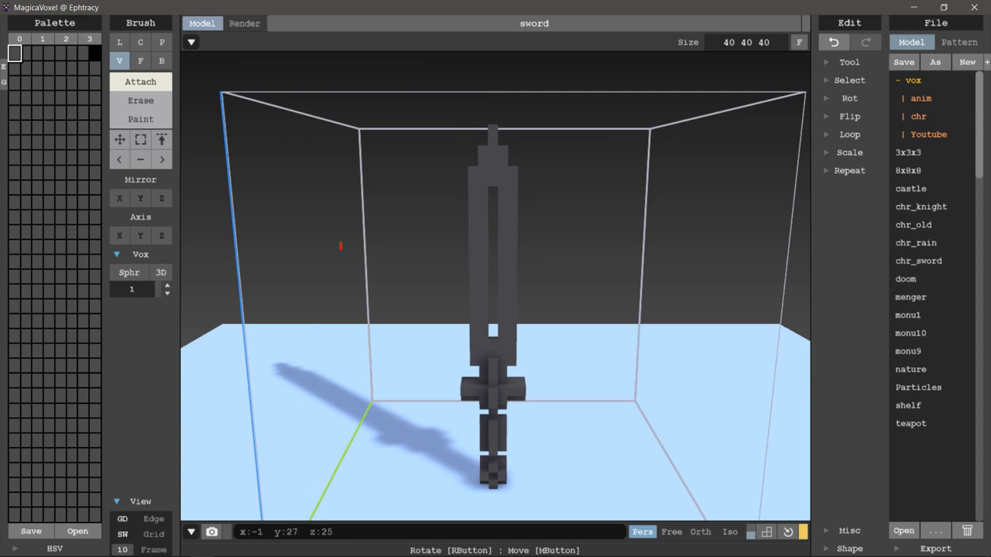
{"action": "mouse_move", "coordinate": [403, 227]}
{"action": "right_mouse_down"}
{"action": "mouse_move", "coordinate": [427, 224]}
{"action": "mouse_move", "coordinate": [466, 280]}
{"action": "right_mouse_up"}
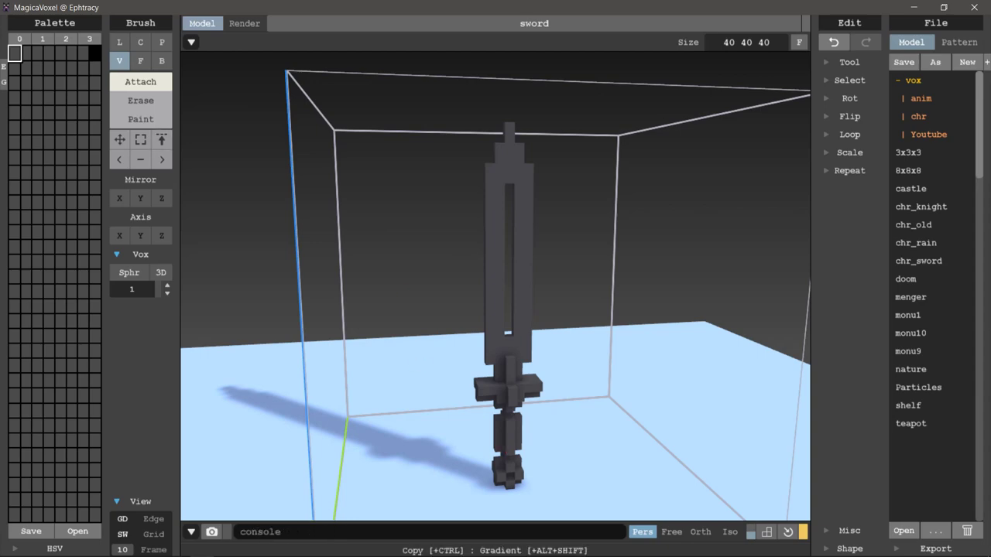
{"action": "left_click", "coordinate": [11, 548]}
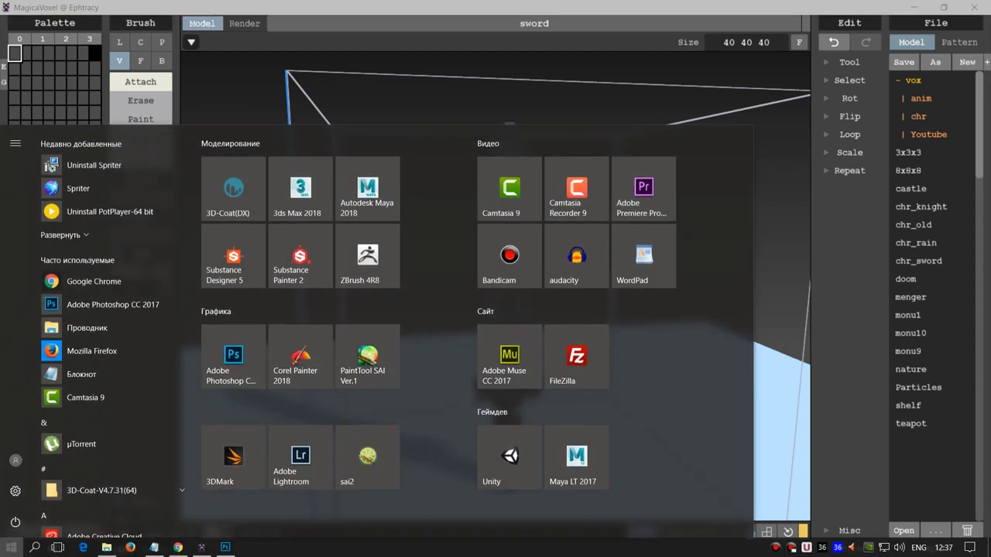
{"action": "key", "text": "Escape"}
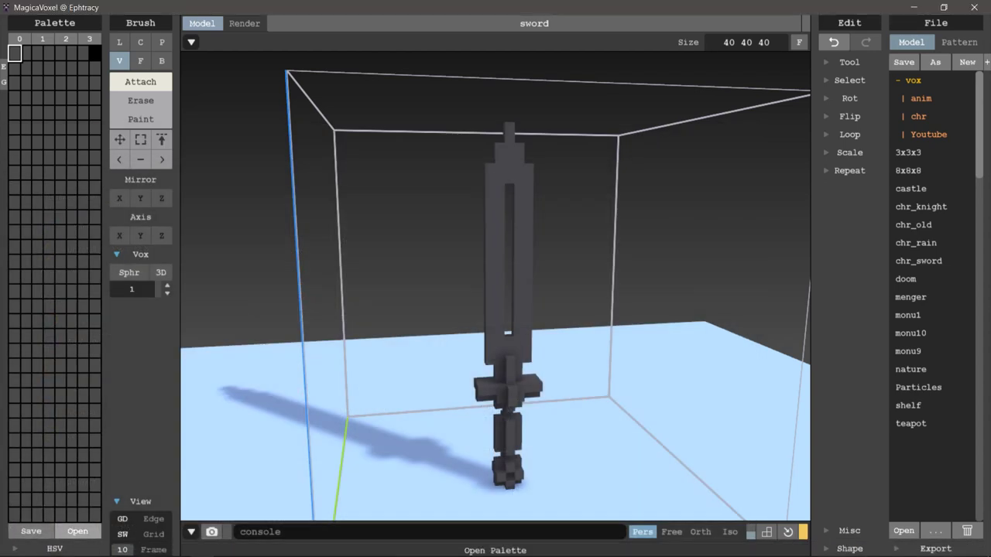
Step: Use the HSV hue, saturation and value sliders to turn palette colour 0 bright blue (52 110 255)
{"action": "left_click", "coordinate": [47, 548]}
{"action": "left_click", "coordinate": [51, 508]}
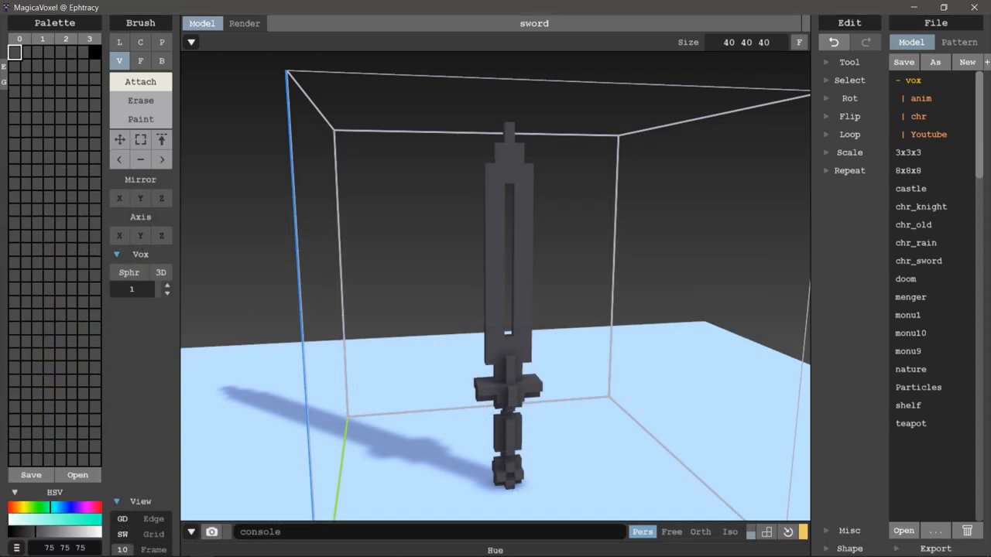
{"action": "left_click", "coordinate": [95, 531]}
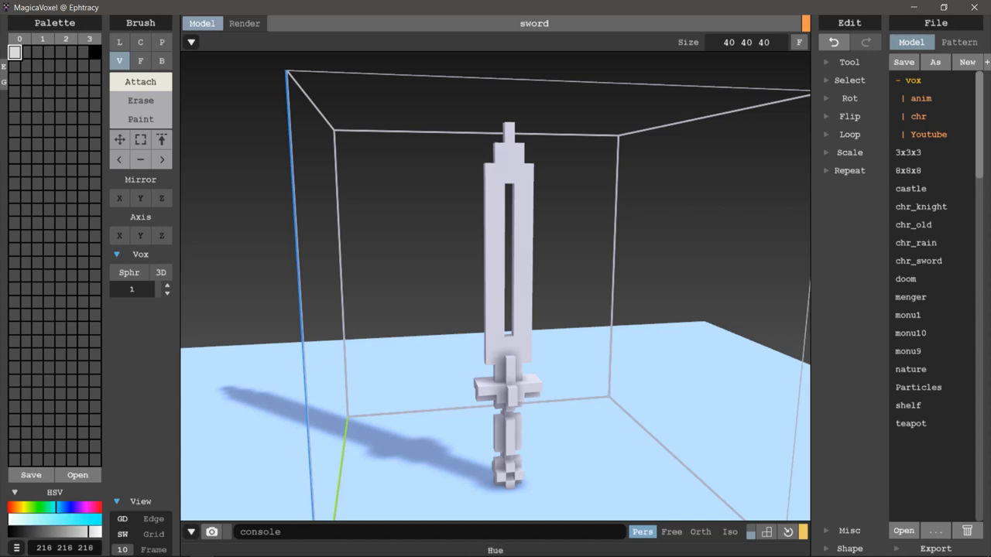
{"action": "mouse_move", "coordinate": [56, 508]}
{"action": "left_mouse_down"}
{"action": "mouse_move", "coordinate": [73, 519]}
{"action": "mouse_move", "coordinate": [51, 519]}
{"action": "left_mouse_up"}
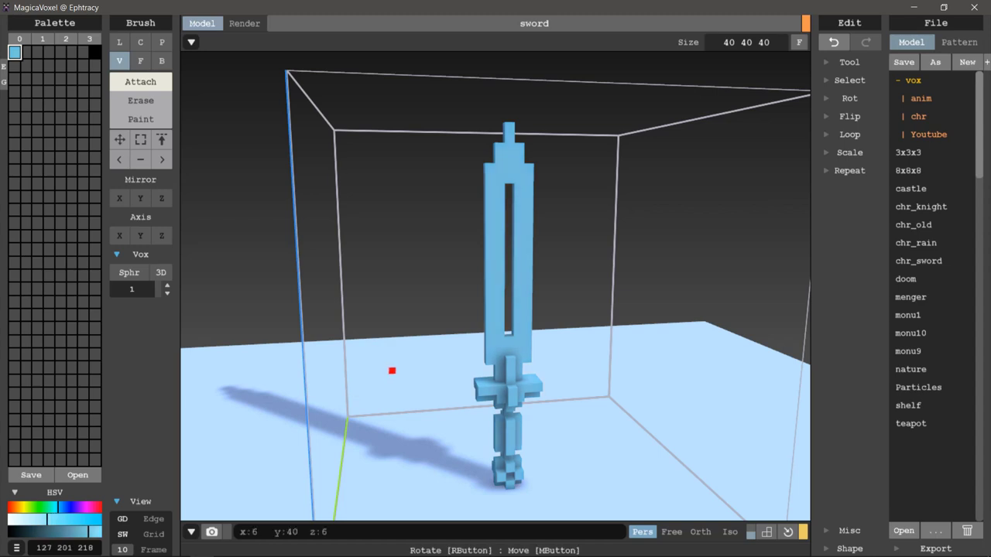
{"action": "mouse_move", "coordinate": [392, 370]}
{"action": "right_mouse_down"}
{"action": "mouse_move", "coordinate": [394, 333]}
{"action": "mouse_move", "coordinate": [476, 321]}
{"action": "mouse_move", "coordinate": [467, 331]}
{"action": "right_mouse_up"}
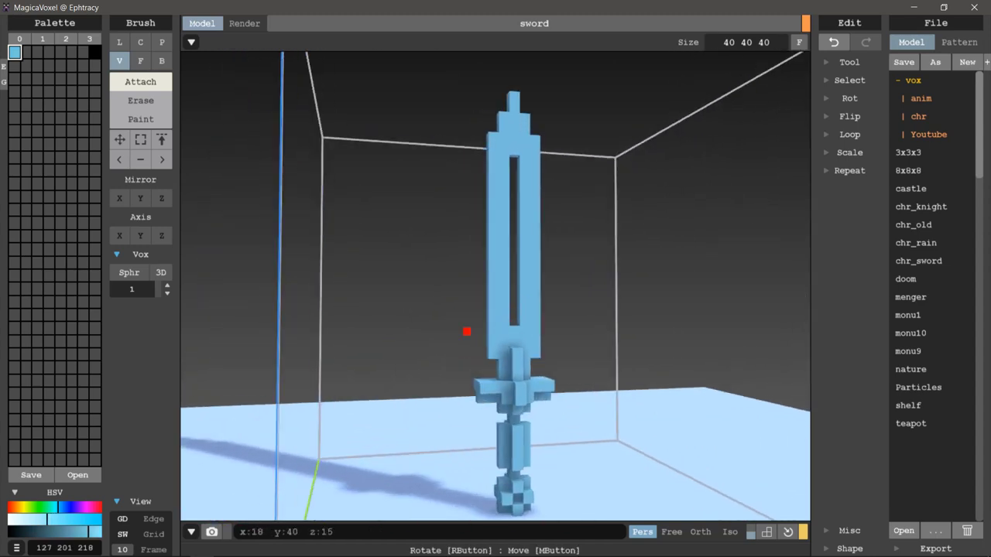
{"action": "left_click_drag", "start_coordinate": [57, 507], "coordinate": [76, 520]}
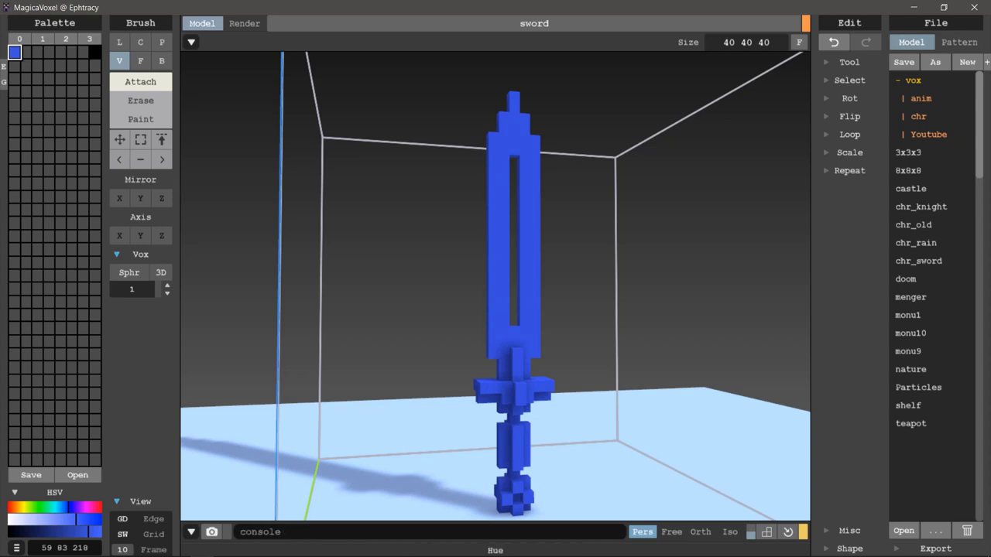
{"action": "left_click_drag", "start_coordinate": [70, 507], "coordinate": [100, 532]}
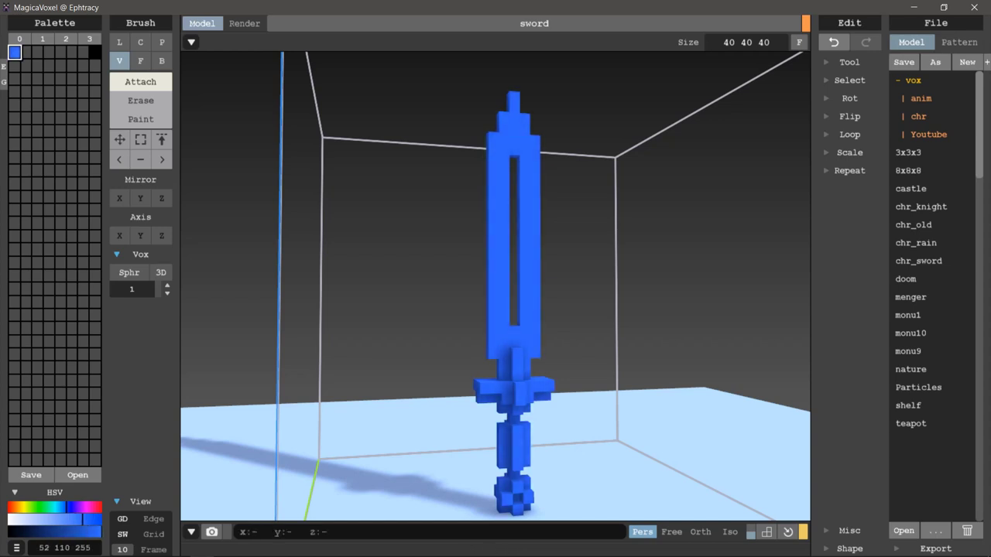
{"action": "mouse_move", "coordinate": [534, 232]}
{"action": "right_mouse_down"}
{"action": "mouse_move", "coordinate": [503, 259]}
{"action": "mouse_move", "coordinate": [564, 270]}
{"action": "right_mouse_up"}
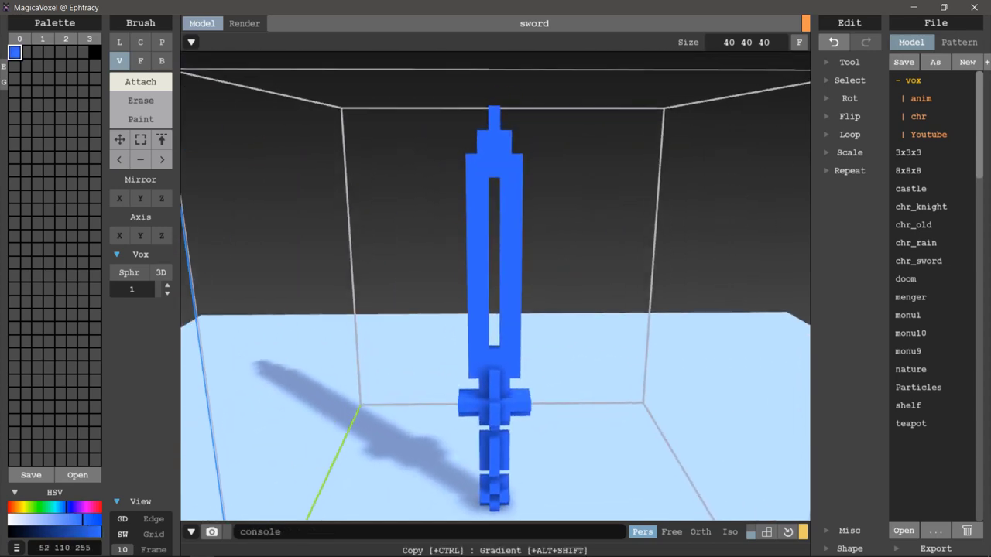
{"action": "right_click_drag", "start_coordinate": [402, 294], "coordinate": [432, 330]}
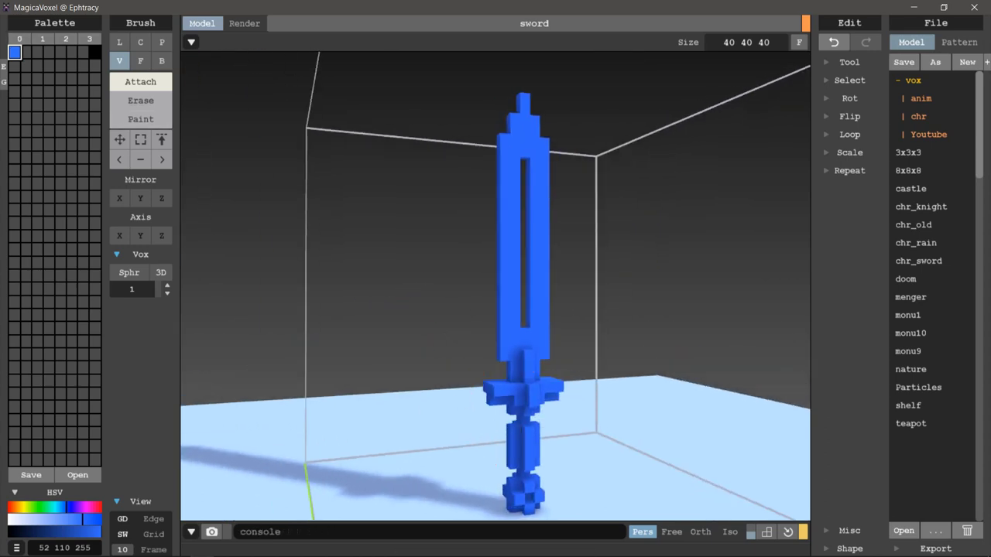
{"action": "left_click", "coordinate": [25, 52]}
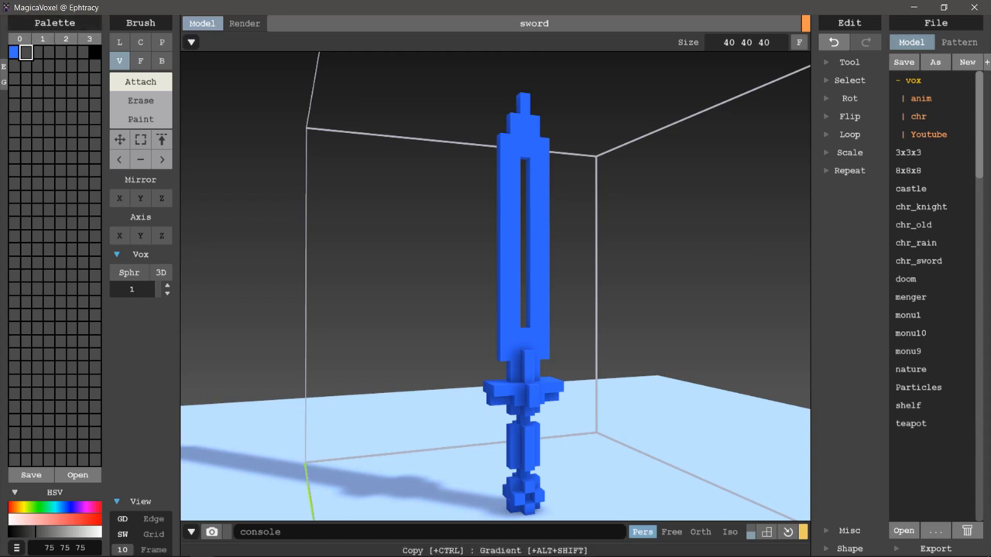
Step: Copy the bright blue into palette cell 1 and darken it to deep blue 23 49 115
{"action": "left_click", "coordinate": [37, 52]}
{"action": "left_click_drag", "start_coordinate": [14, 52], "coordinate": [38, 52], "text": "ctrl"}
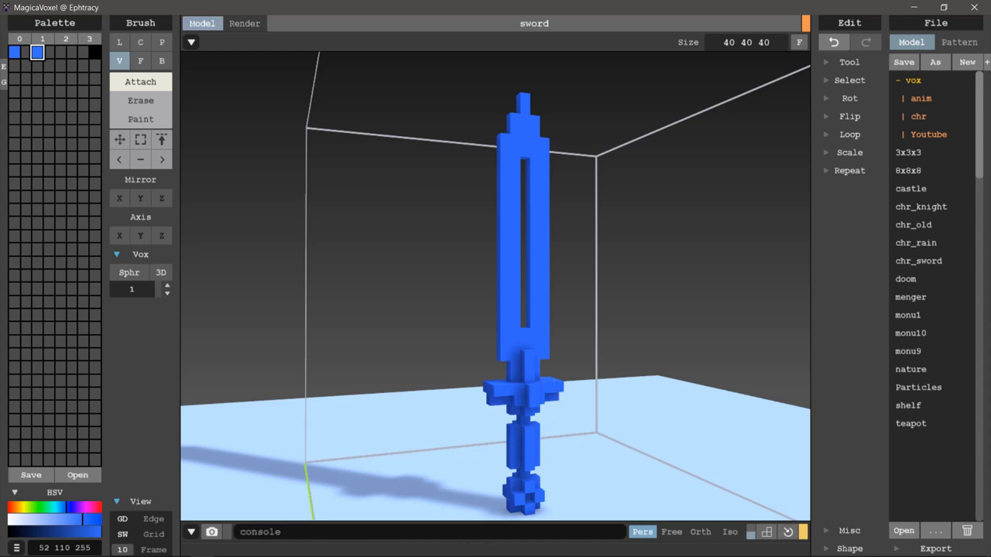
{"action": "left_click", "coordinate": [50, 532]}
Step: In Face paint mode, repaint the crossguard faces deep blue
{"action": "key", "text": "f"}
{"action": "scroll", "coordinate": [529, 410], "scroll_direction": "up", "scroll_amount": 2}
{"action": "middle_click_drag", "start_coordinate": [542, 420], "coordinate": [469, 332]}
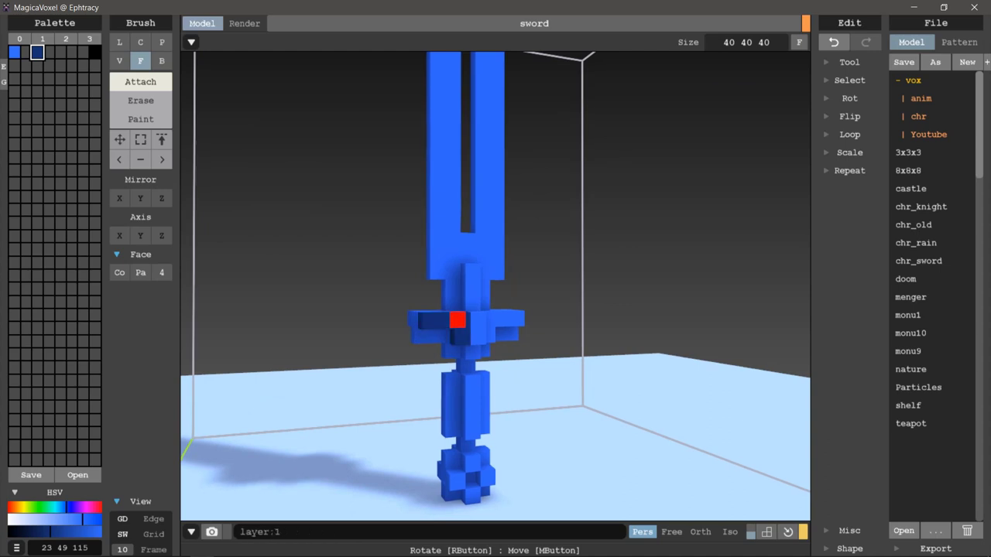
{"action": "key", "text": "ctrl+z"}
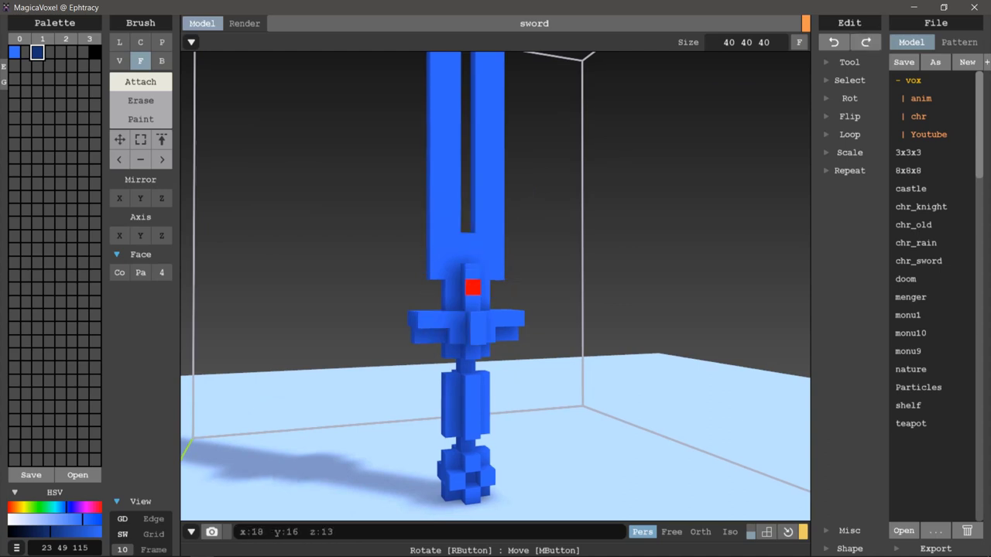
{"action": "key", "text": "3"}
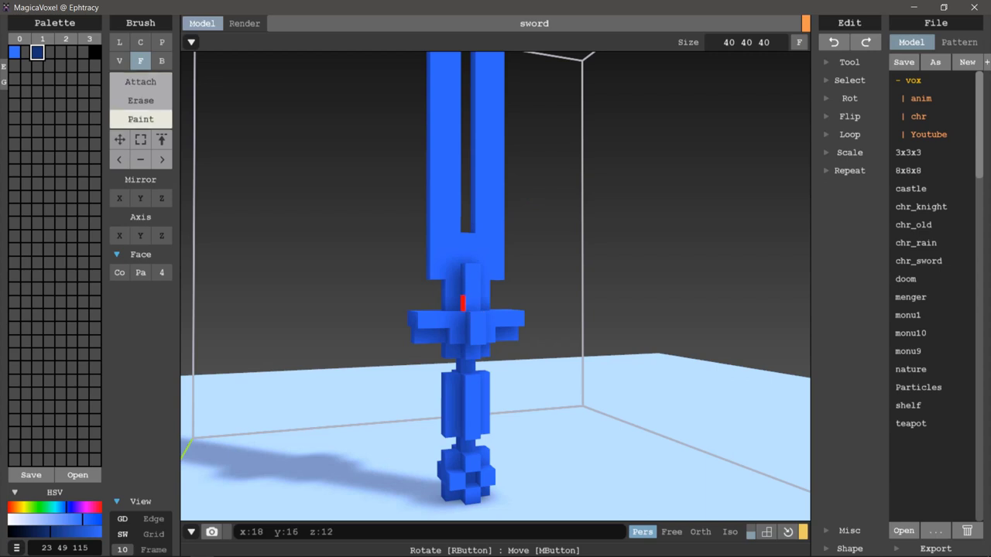
{"action": "left_click", "coordinate": [463, 321]}
{"action": "left_click", "coordinate": [482, 317]}
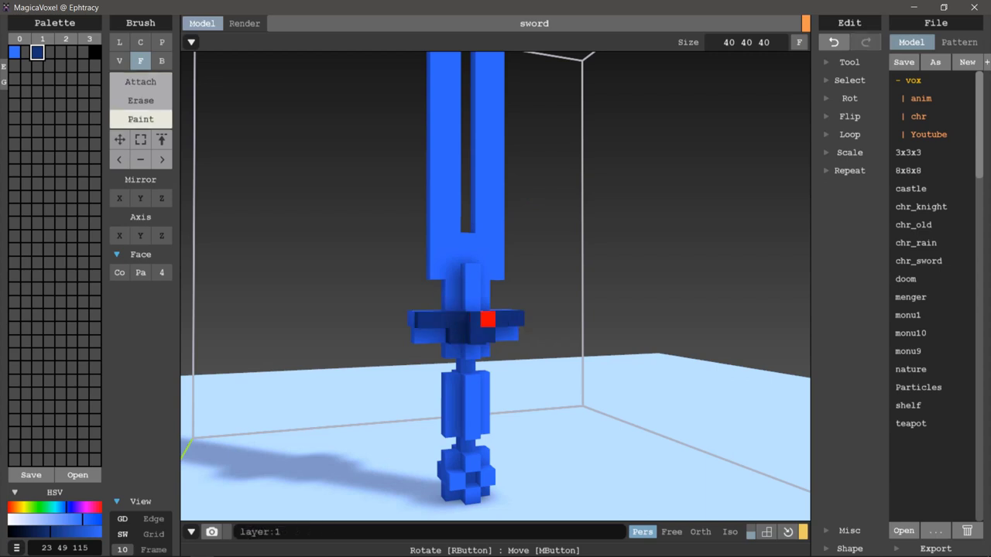
{"action": "mouse_move", "coordinate": [406, 308]}
{"action": "right_mouse_down"}
{"action": "mouse_move", "coordinate": [694, 411]}
{"action": "mouse_move", "coordinate": [456, 425]}
{"action": "mouse_move", "coordinate": [495, 325]}
{"action": "right_mouse_up"}
Step: Make the third palette colour a dark grey and box-paint the sword grip with it
{"action": "key", "text": "b"}
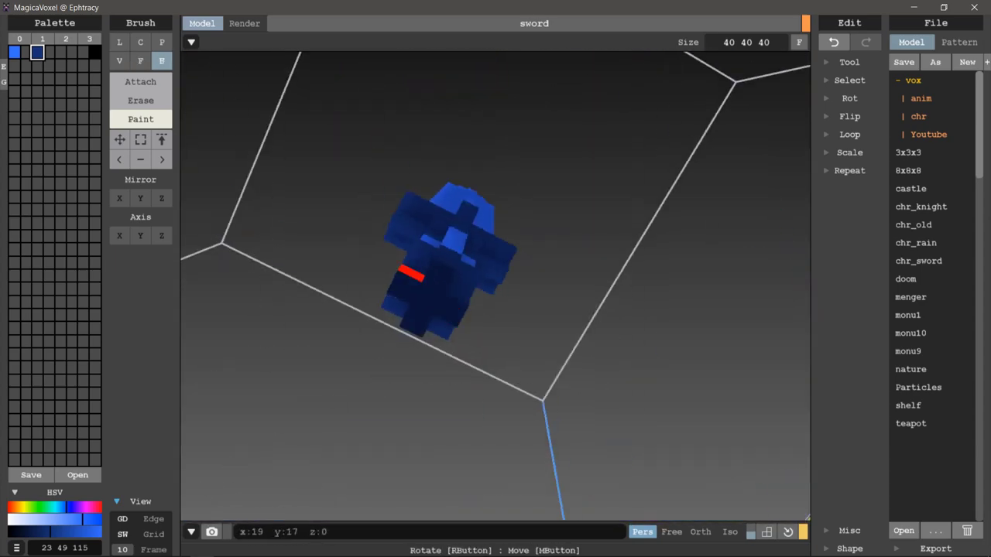
{"action": "left_click", "coordinate": [60, 52]}
{"action": "left_click", "coordinate": [27, 520]}
{"action": "left_click_drag", "start_coordinate": [449, 381], "coordinate": [411, 372]}
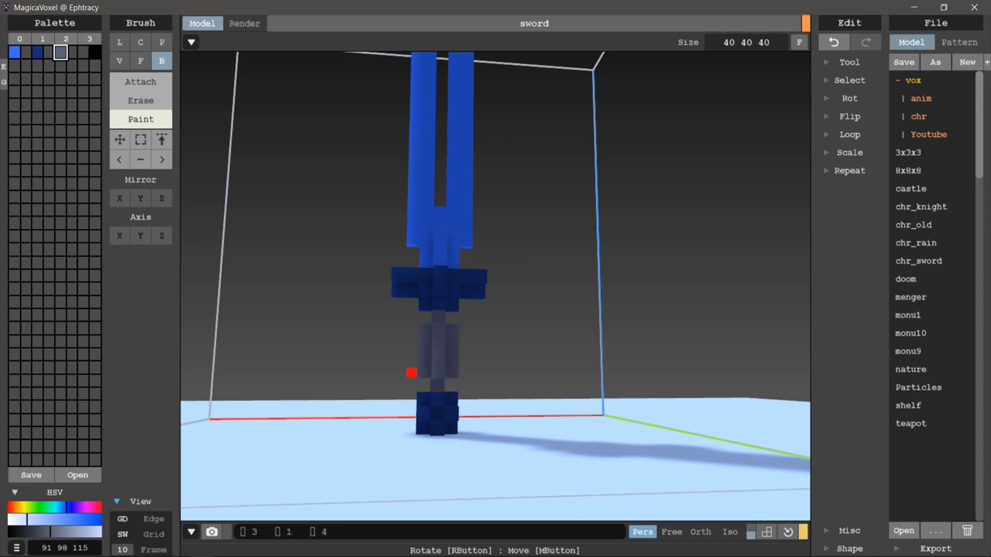
{"action": "mouse_move", "coordinate": [411, 372]}
{"action": "right_mouse_down"}
{"action": "mouse_move", "coordinate": [692, 369]}
{"action": "mouse_move", "coordinate": [542, 364]}
{"action": "right_mouse_up"}
{"action": "left_click_drag", "start_coordinate": [51, 534], "coordinate": [31, 534]}
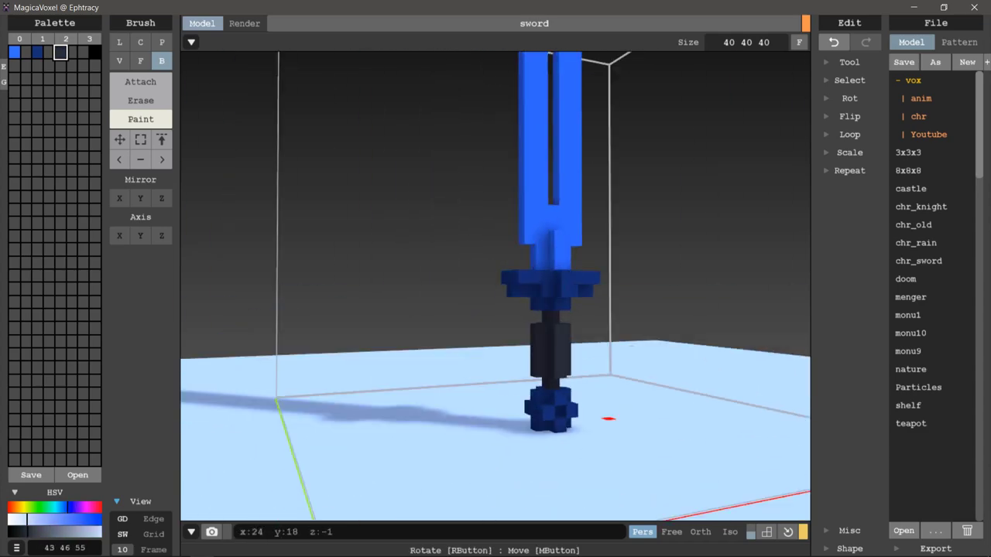
{"action": "mouse_move", "coordinate": [496, 326]}
{"action": "right_mouse_down"}
{"action": "mouse_move", "coordinate": [548, 290]}
{"action": "mouse_move", "coordinate": [483, 228]}
{"action": "mouse_move", "coordinate": [464, 364]}
{"action": "mouse_move", "coordinate": [527, 349]}
{"action": "mouse_move", "coordinate": [702, 416]}
{"action": "mouse_move", "coordinate": [441, 365]}
{"action": "right_mouse_up"}
{"action": "left_click", "coordinate": [72, 52]}
{"action": "key", "text": "l"}
{"action": "key", "text": "3"}
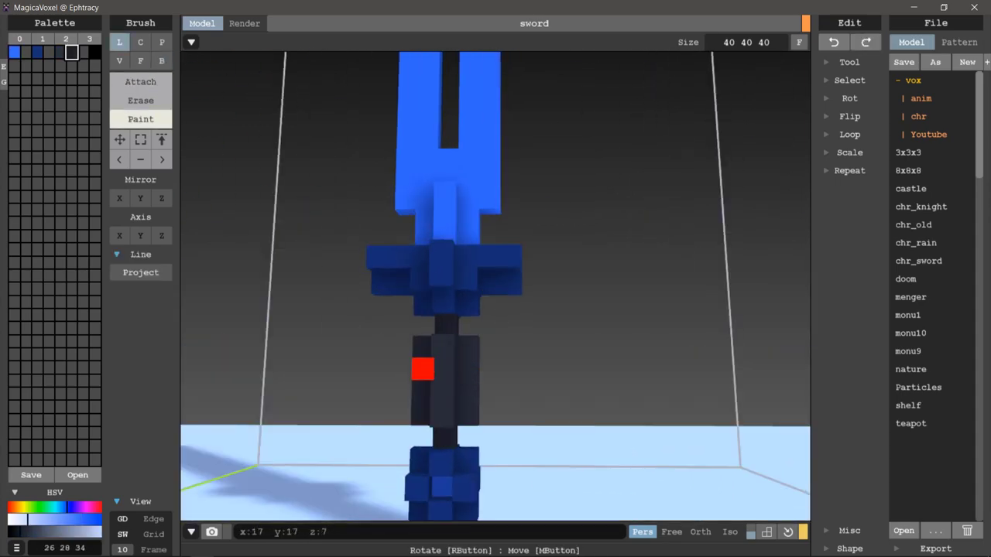
{"action": "mouse_move", "coordinate": [442, 326]}
{"action": "right_mouse_down"}
{"action": "mouse_move", "coordinate": [413, 327]}
{"action": "mouse_move", "coordinate": [464, 232]}
{"action": "right_mouse_up"}
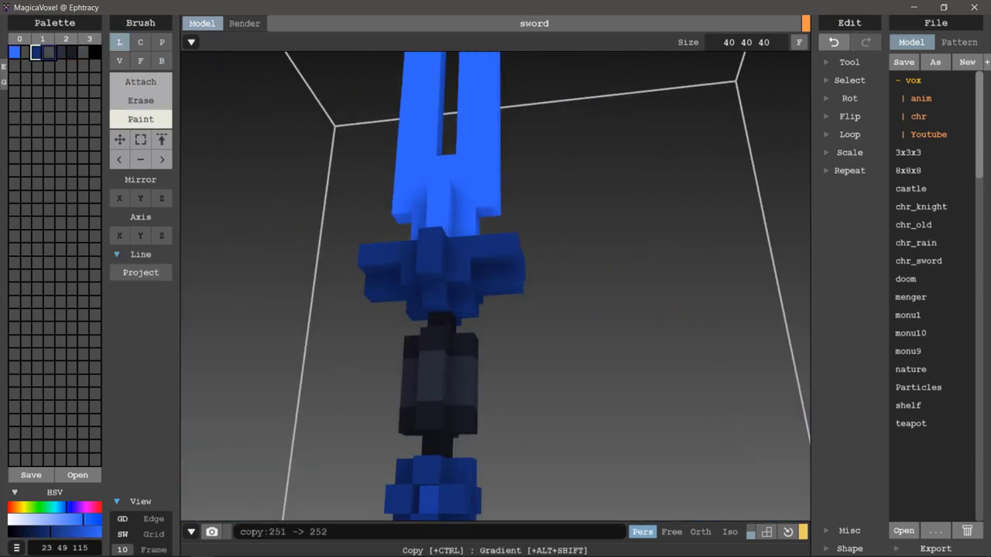
{"action": "left_click", "coordinate": [49, 52]}
{"action": "right_click_drag", "start_coordinate": [255, 82], "coordinate": [325, 155]}
{"action": "right_click_drag", "start_coordinate": [215, 137], "coordinate": [544, 277]}
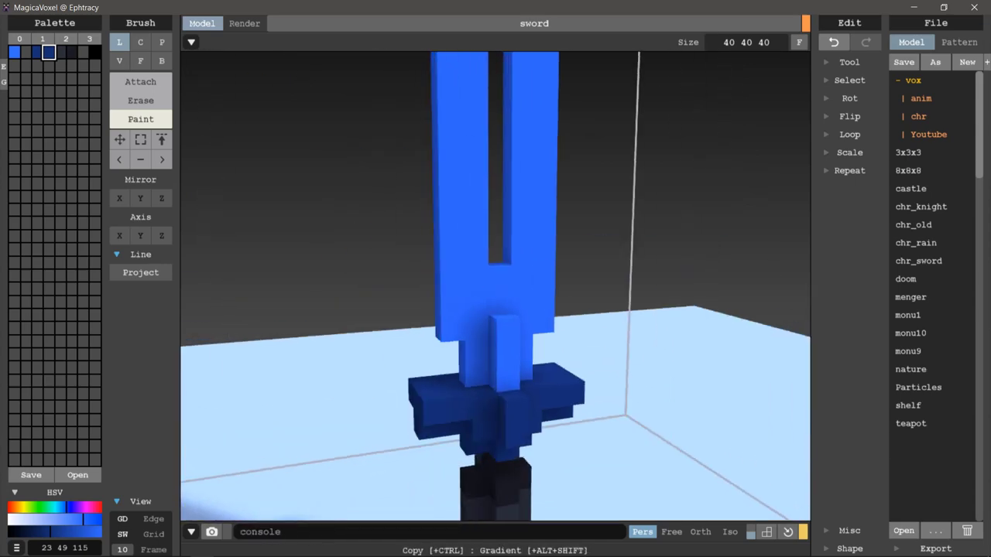
{"action": "right_click_drag", "start_coordinate": [204, 111], "coordinate": [504, 393]}
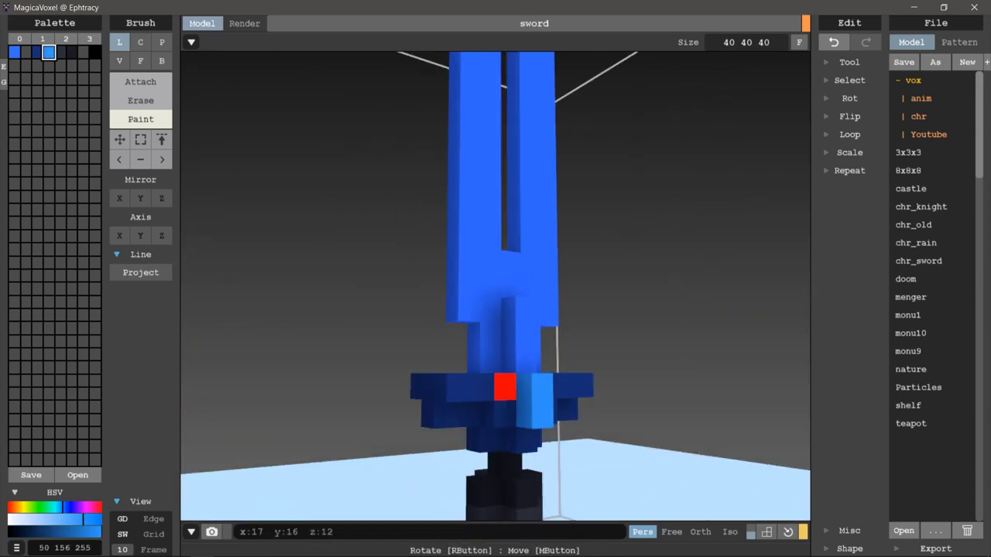
{"action": "scroll", "coordinate": [496, 371], "scroll_direction": "down", "scroll_amount": 5}
{"action": "right_click_drag", "start_coordinate": [485, 357], "coordinate": [473, 310]}
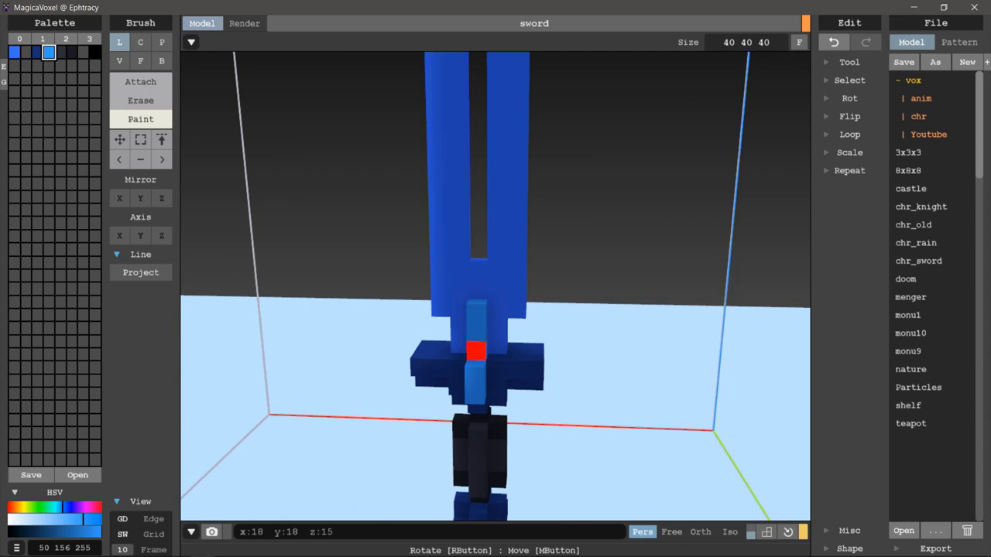
{"action": "mouse_move", "coordinate": [535, 332]}
{"action": "right_mouse_down"}
{"action": "mouse_move", "coordinate": [592, 264]}
{"action": "mouse_move", "coordinate": [596, 293]}
{"action": "mouse_move", "coordinate": [509, 279]}
{"action": "mouse_move", "coordinate": [475, 343]}
{"action": "right_mouse_up"}
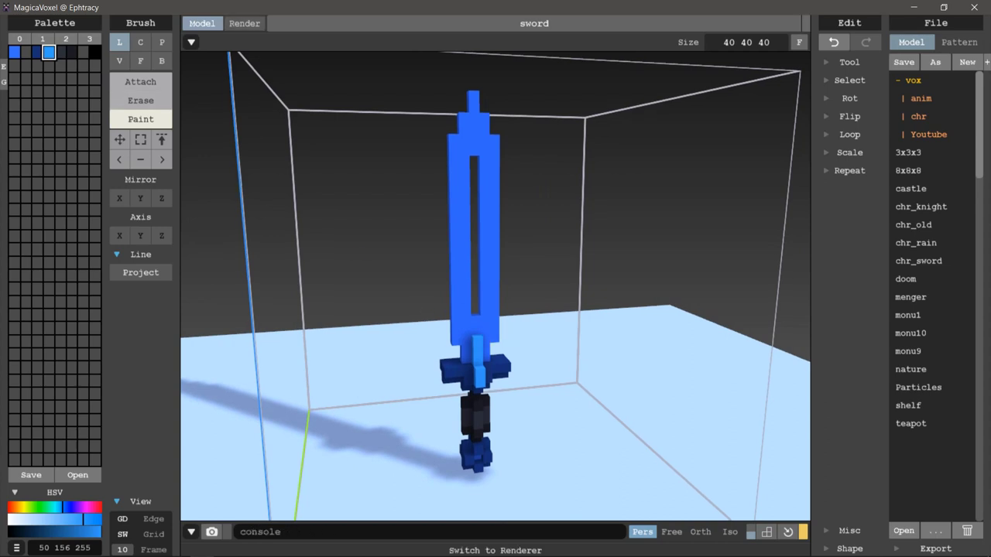
Step: In Render view, set the blade's blue swatch to Emission with raised Emit, now blue 17 57 190
{"action": "left_click", "coordinate": [245, 24]}
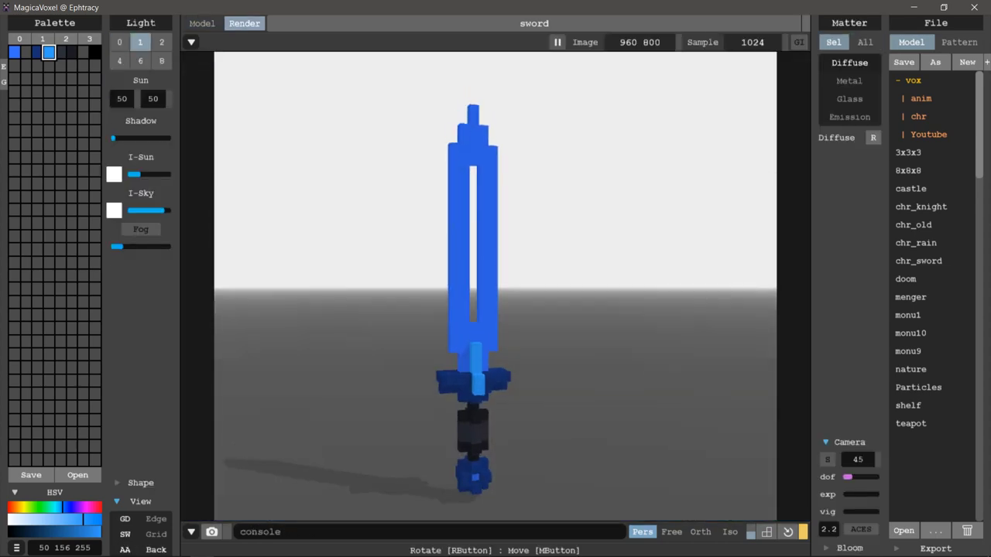
{"action": "right_click_drag", "start_coordinate": [495, 279], "coordinate": [496, 325]}
{"action": "left_click", "coordinate": [13, 52]}
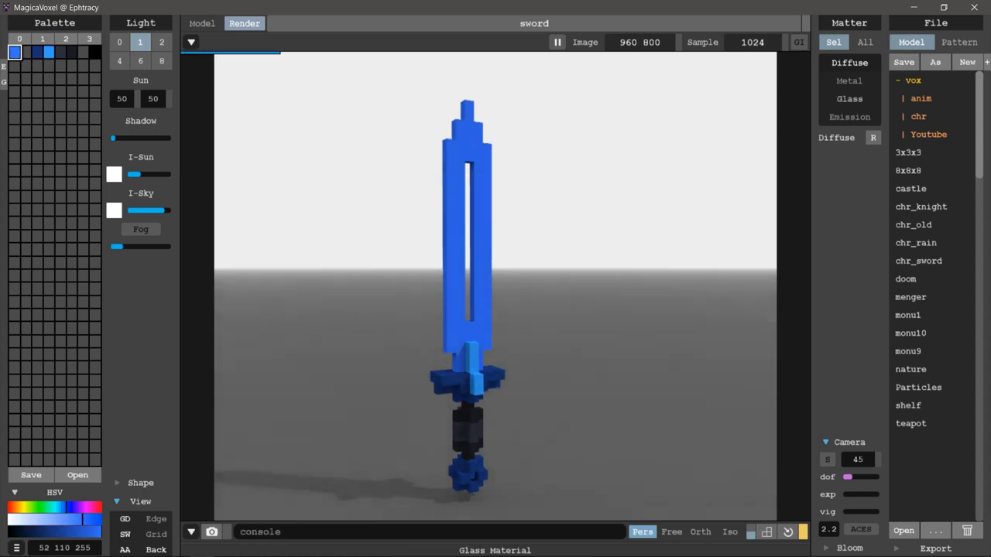
{"action": "left_click", "coordinate": [849, 117]}
{"action": "left_click", "coordinate": [848, 155]}
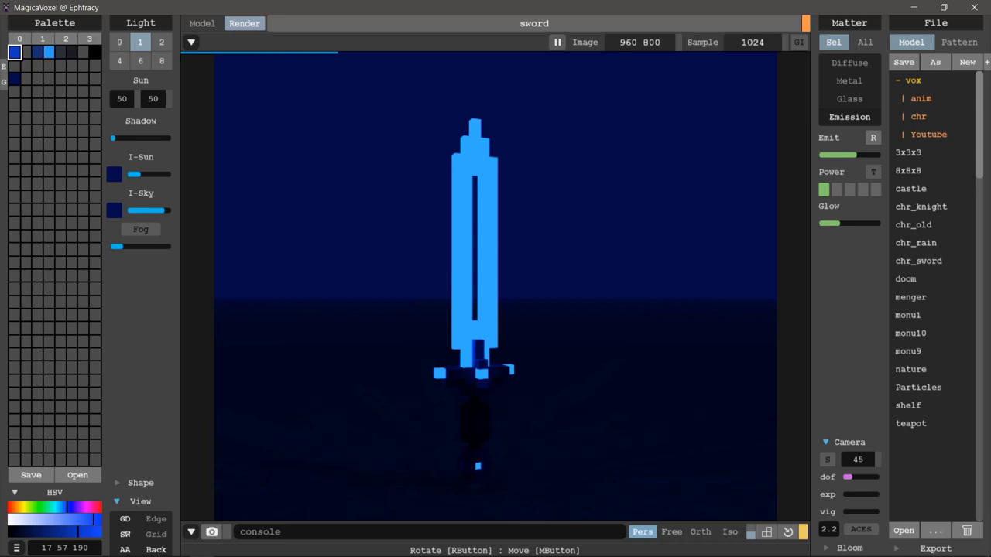
{"action": "left_click", "coordinate": [201, 24]}
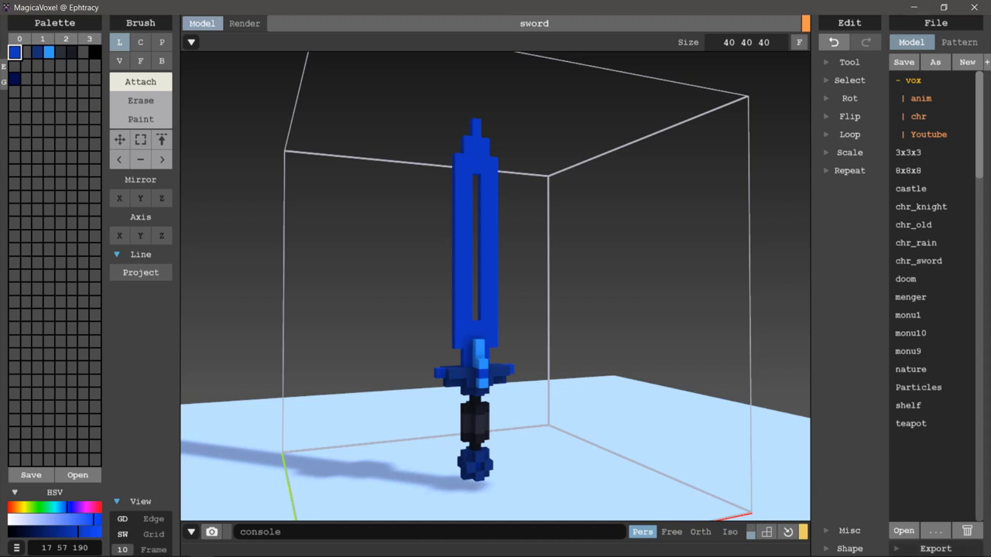
Step: Export the model in OBJ format as sword.obj into the Desktop\Sword folder
{"action": "left_click", "coordinate": [904, 548]}
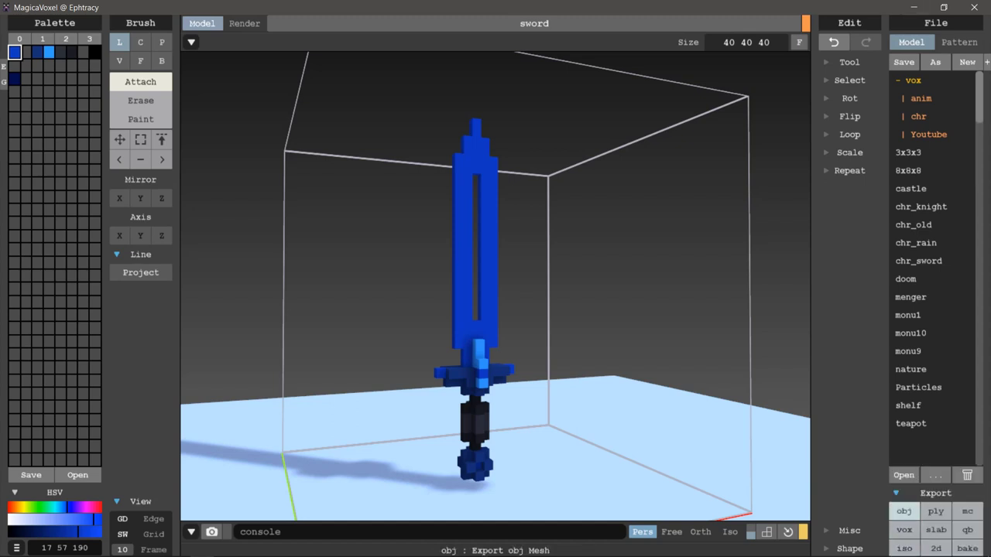
{"action": "left_click", "coordinate": [905, 511]}
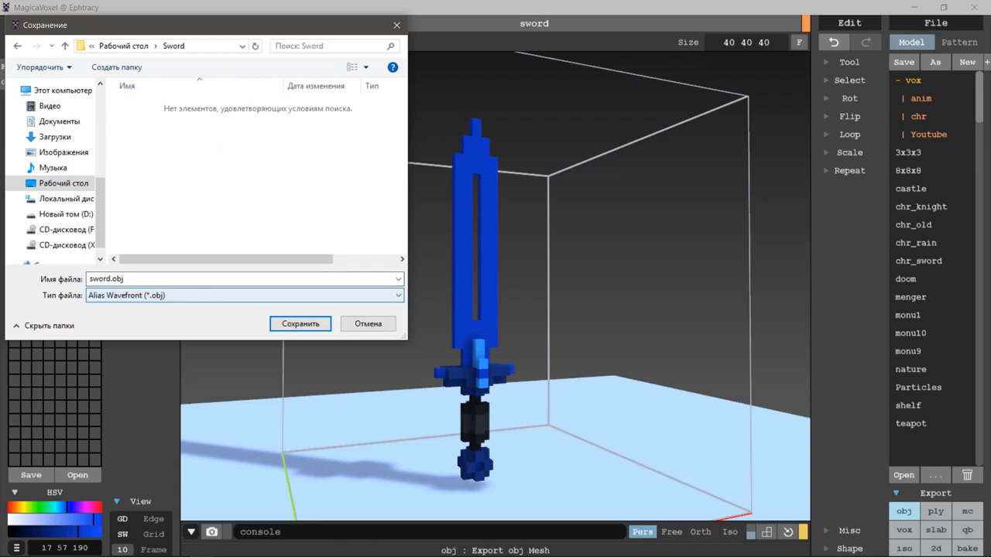
{"action": "left_click", "coordinate": [301, 323]}
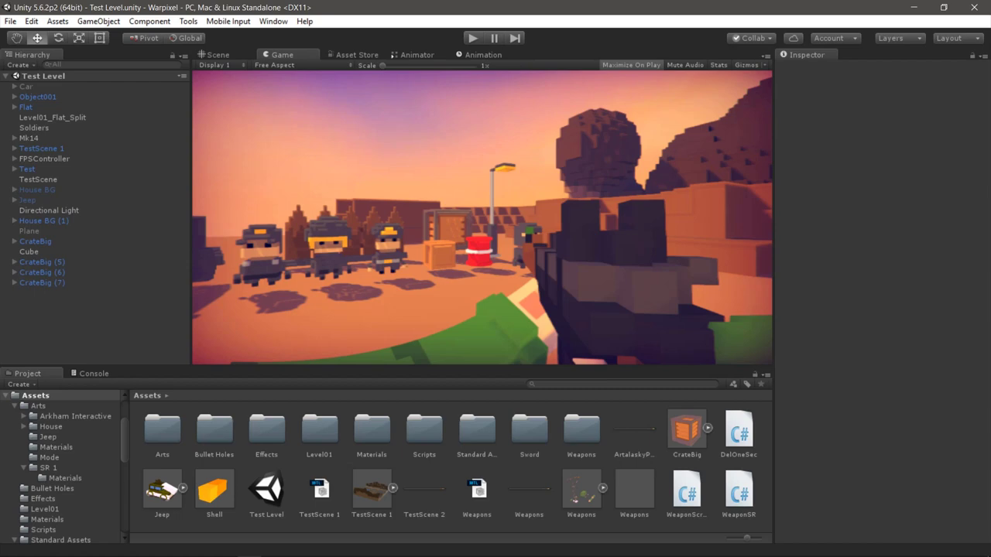
Step: Drag the sword model from Assets/Sword into the Test Level scene and frame it in view
{"action": "double_click", "coordinate": [530, 430]}
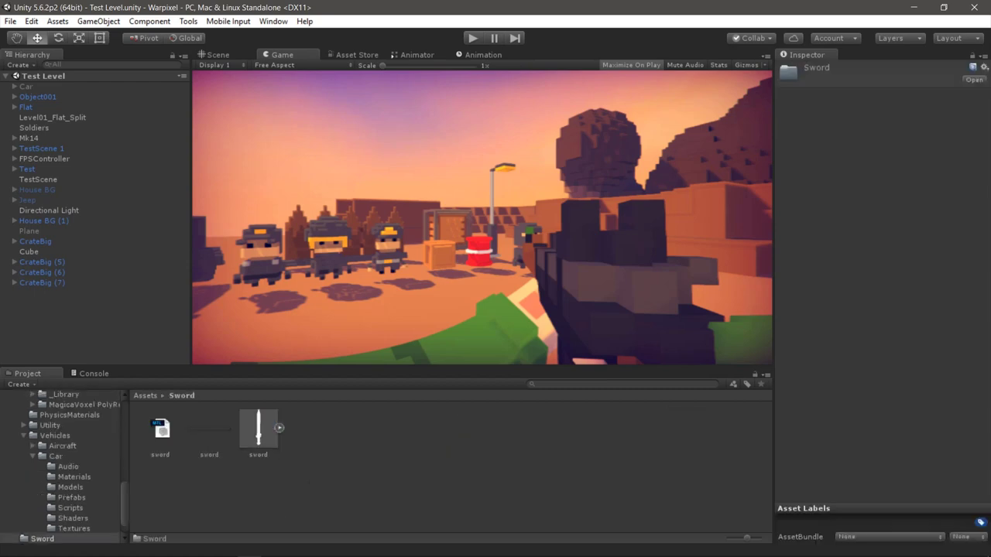
{"action": "key", "text": "ctrl+1"}
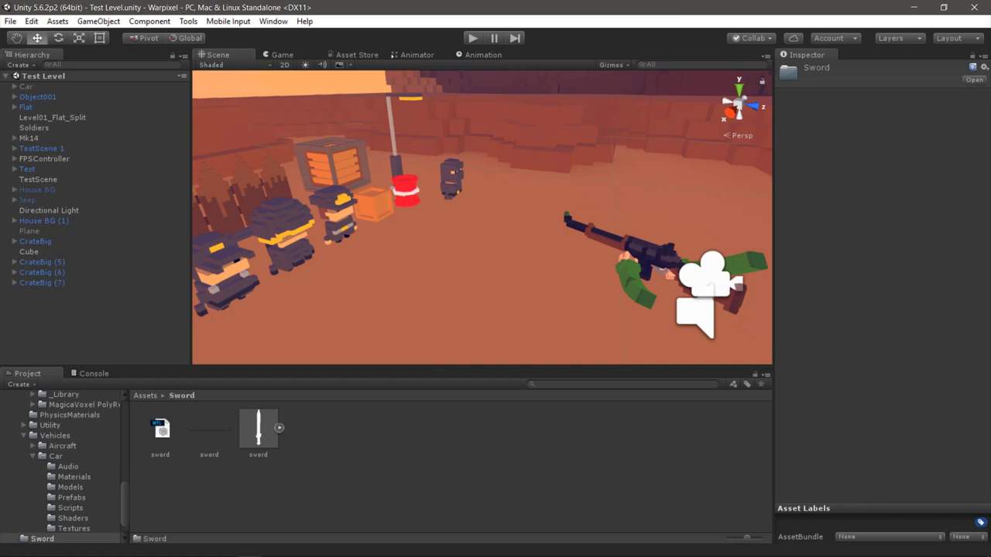
{"action": "left_click_drag", "start_coordinate": [258, 429], "coordinate": [476, 194]}
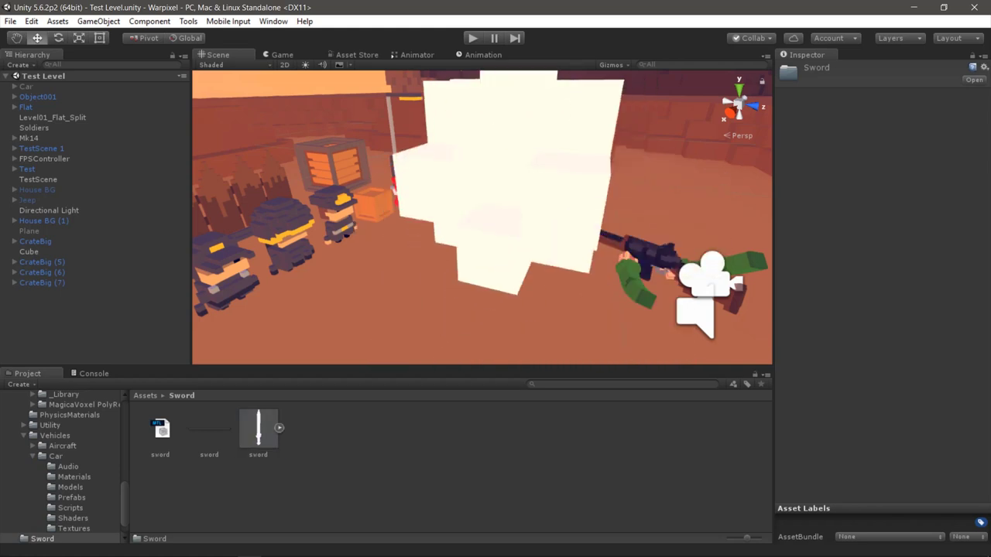
{"action": "key", "text": "f"}
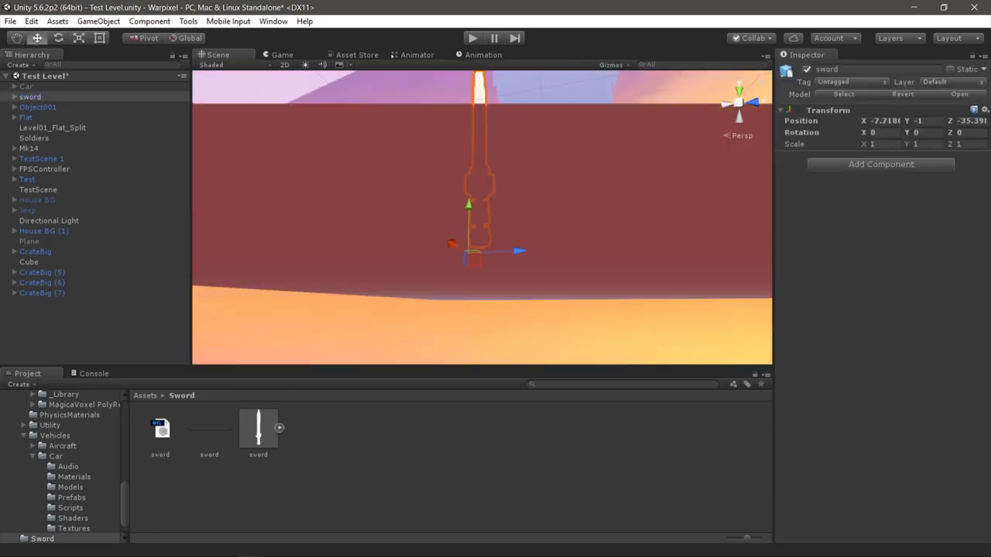
{"action": "scroll", "coordinate": [531, 285], "scroll_direction": "down", "scroll_amount": 5}
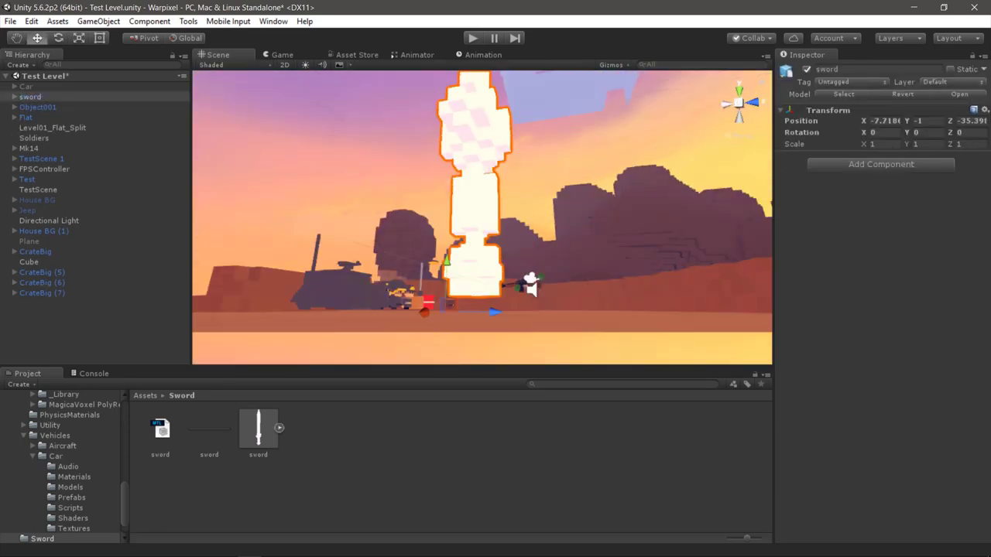
{"action": "right_click_drag", "start_coordinate": [531, 285], "coordinate": [603, 232]}
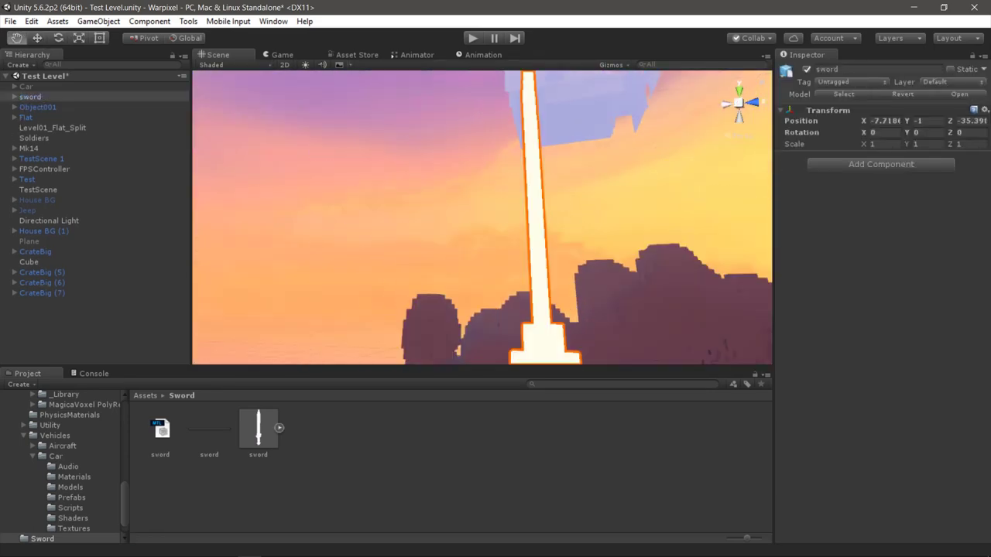
{"action": "mouse_move", "coordinate": [480, 216]}
{"action": "left_mouse_down", "text": "alt"}
{"action": "mouse_move", "coordinate": [542, 232]}
{"action": "mouse_move", "coordinate": [476, 232]}
{"action": "left_mouse_up", "text": "alt"}
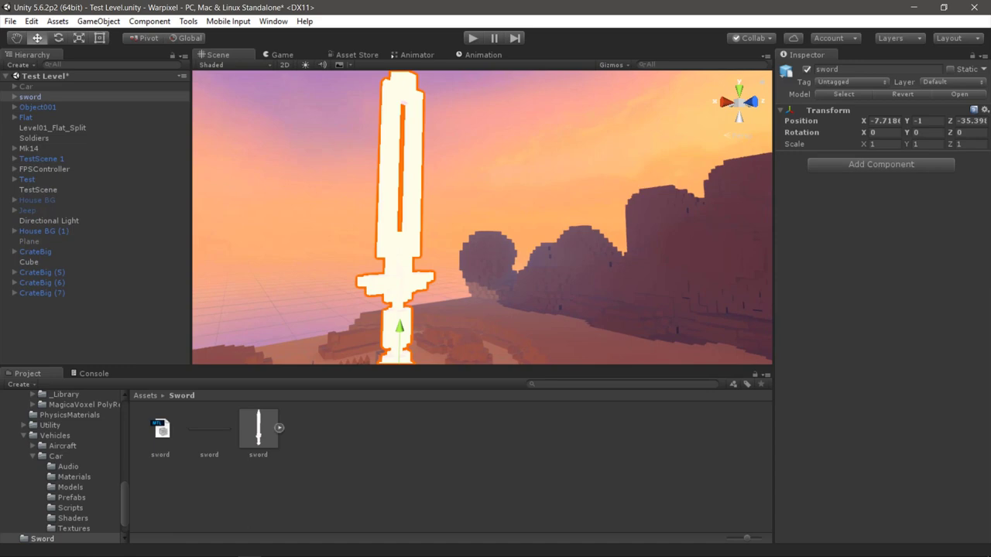
Step: Check the sword texture's and model's import settings and select the sword in the scene
{"action": "left_click", "coordinate": [209, 430]}
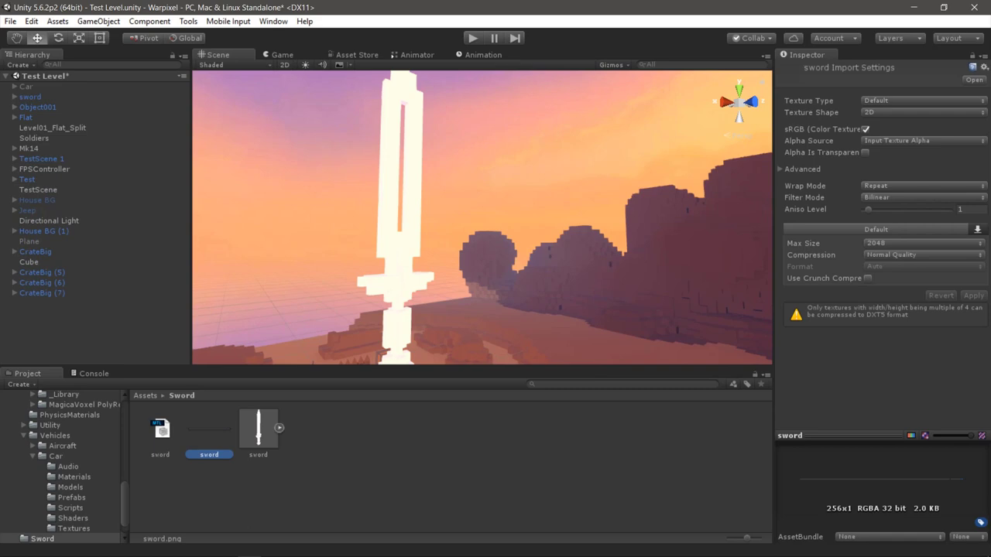
{"action": "left_click", "coordinate": [258, 430]}
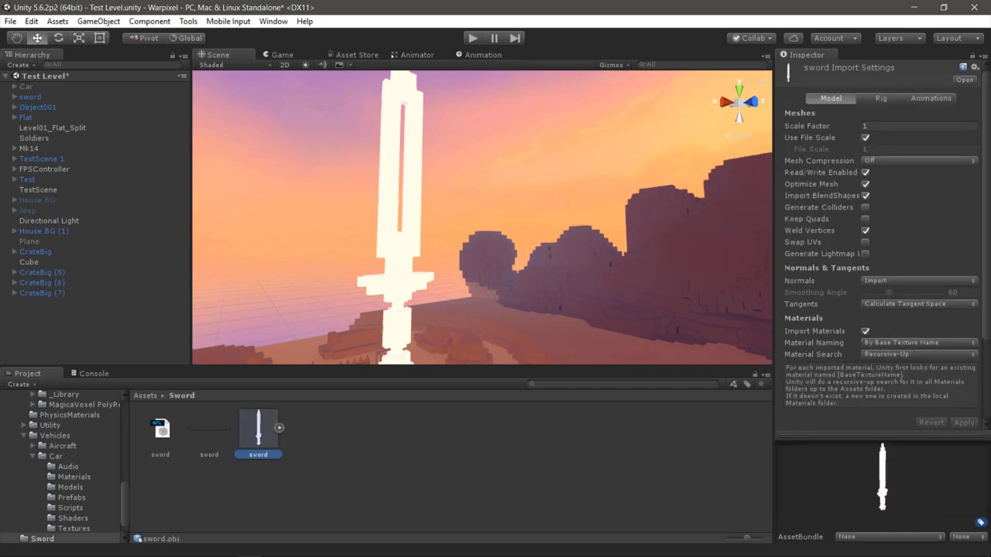
{"action": "left_click", "coordinate": [399, 232]}
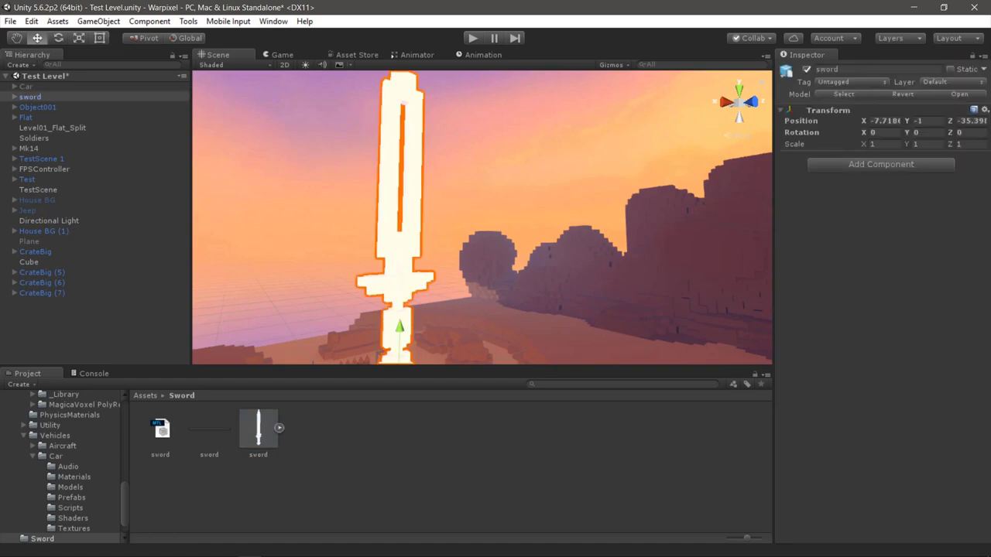
Step: Select the sword's 'default' child and review its shader list, keeping the Toony Colors shader
{"action": "left_click", "coordinate": [31, 97]}
{"action": "key", "text": "Right"}
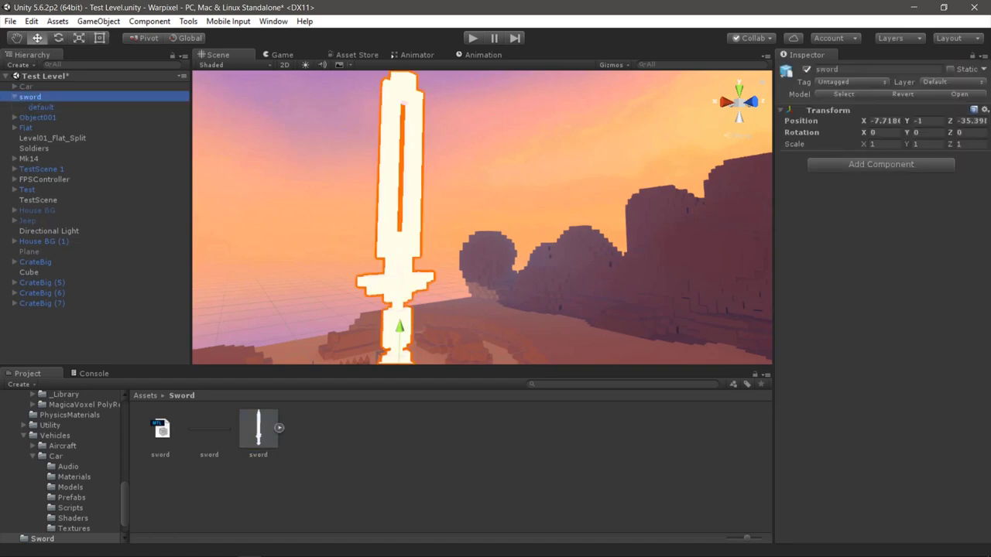
{"action": "left_click", "coordinate": [41, 106]}
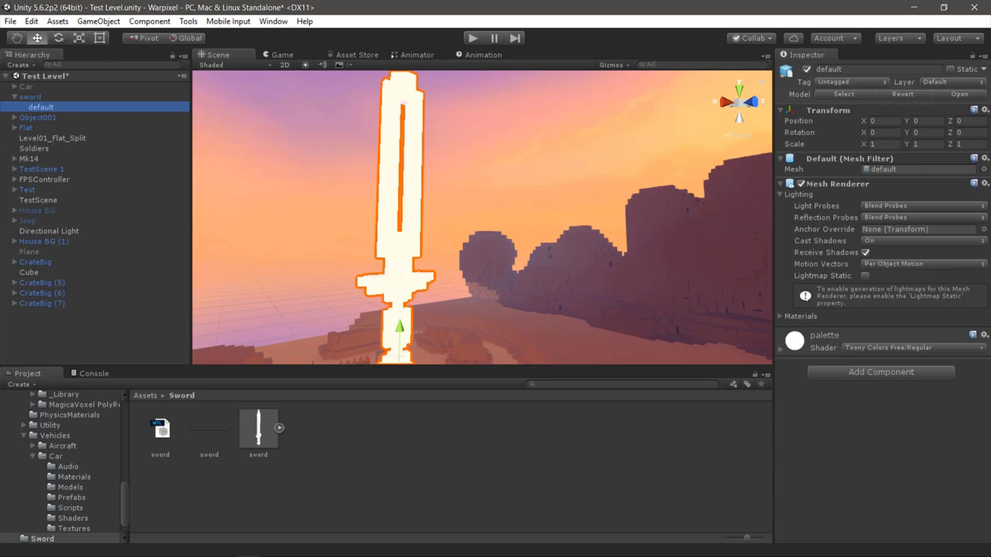
{"action": "left_click", "coordinate": [913, 348]}
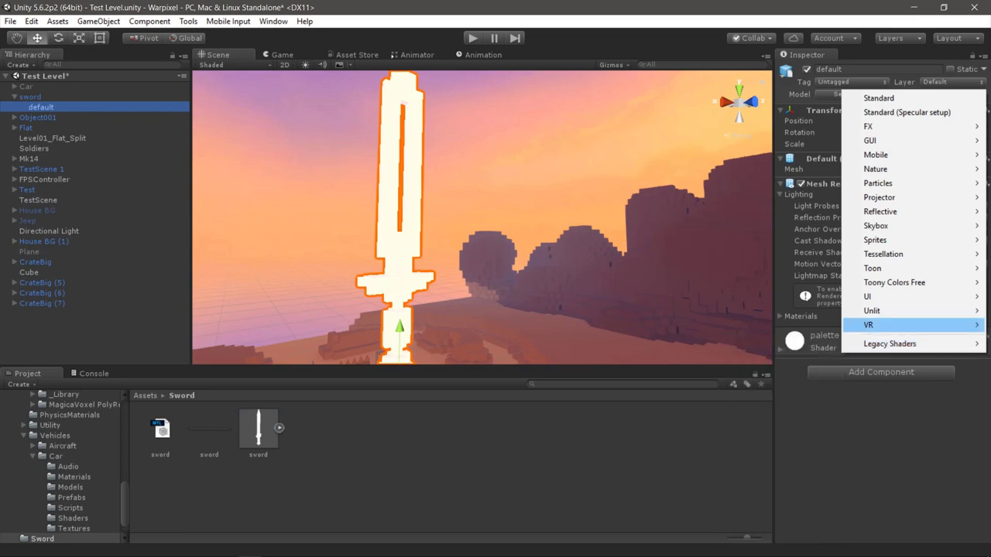
{"action": "mouse_move", "coordinate": [883, 310]}
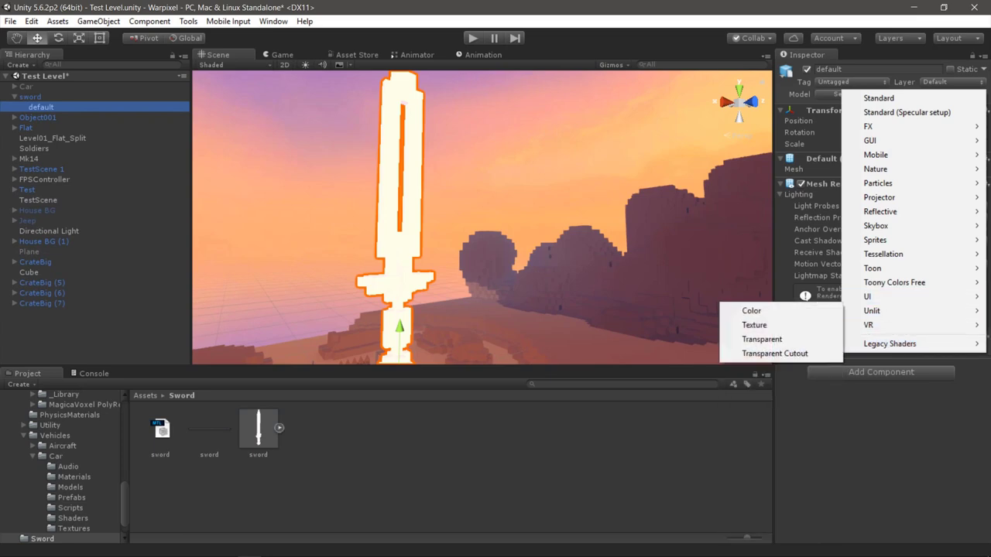
{"action": "key", "text": "Escape"}
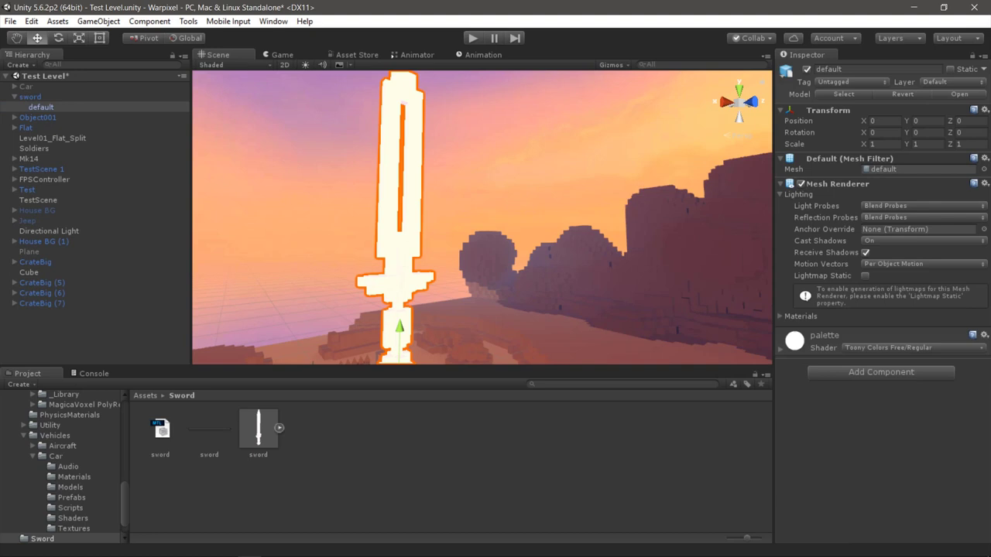
{"action": "left_click", "coordinate": [914, 348]}
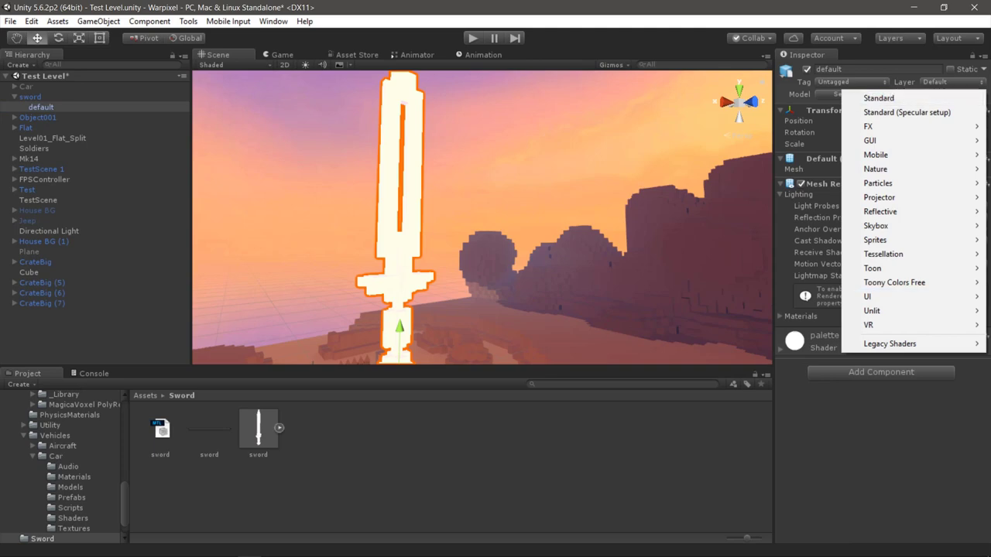
{"action": "key", "text": "Escape"}
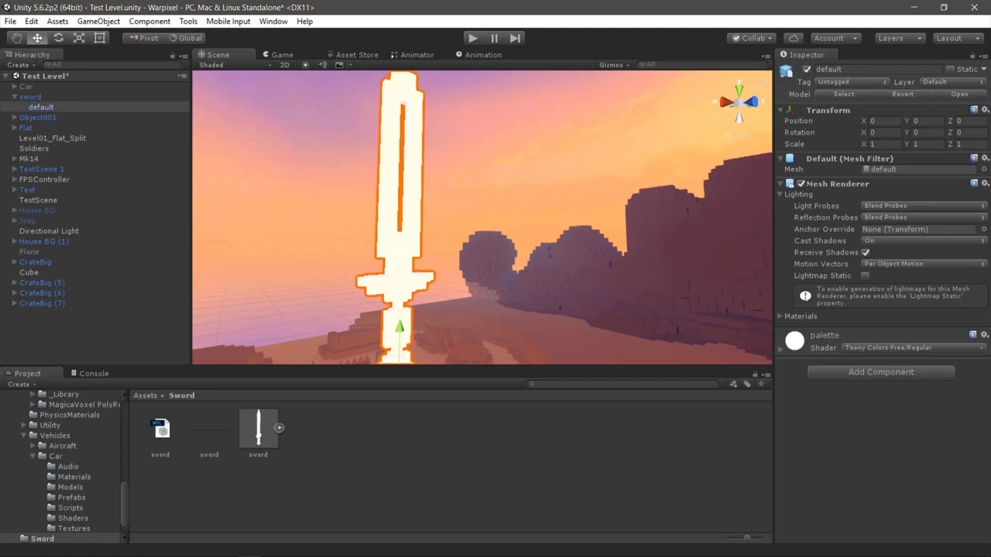
Step: Orbit and zoom the Scene view in close to see the sword's blue blade, guard and dark grip
{"action": "mouse_move", "coordinate": [398, 248]}
{"action": "right_mouse_down"}
{"action": "mouse_move", "coordinate": [447, 336]}
{"action": "mouse_move", "coordinate": [644, 223]}
{"action": "mouse_move", "coordinate": [465, 285]}
{"action": "right_mouse_up"}
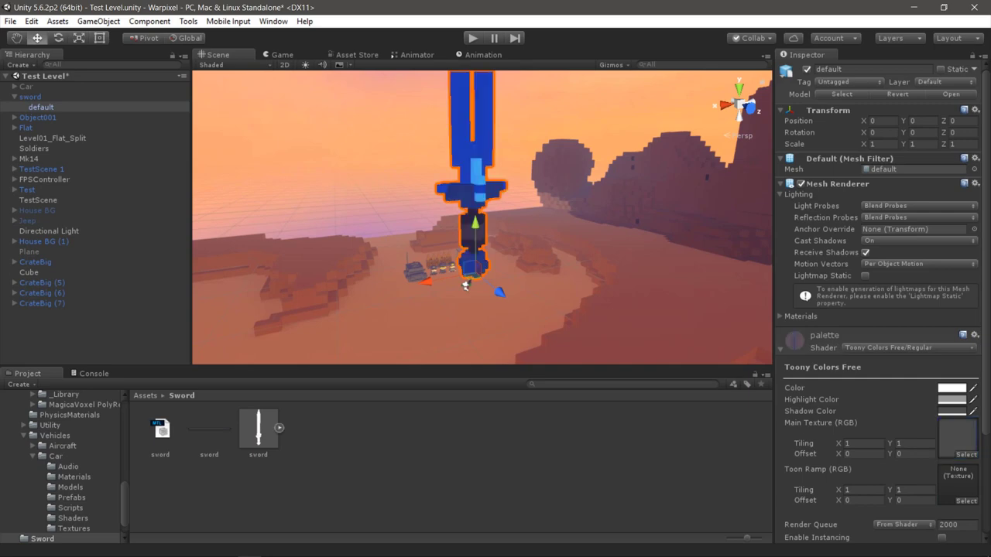
{"action": "left_click_drag", "start_coordinate": [466, 285], "coordinate": [437, 356], "text": "alt"}
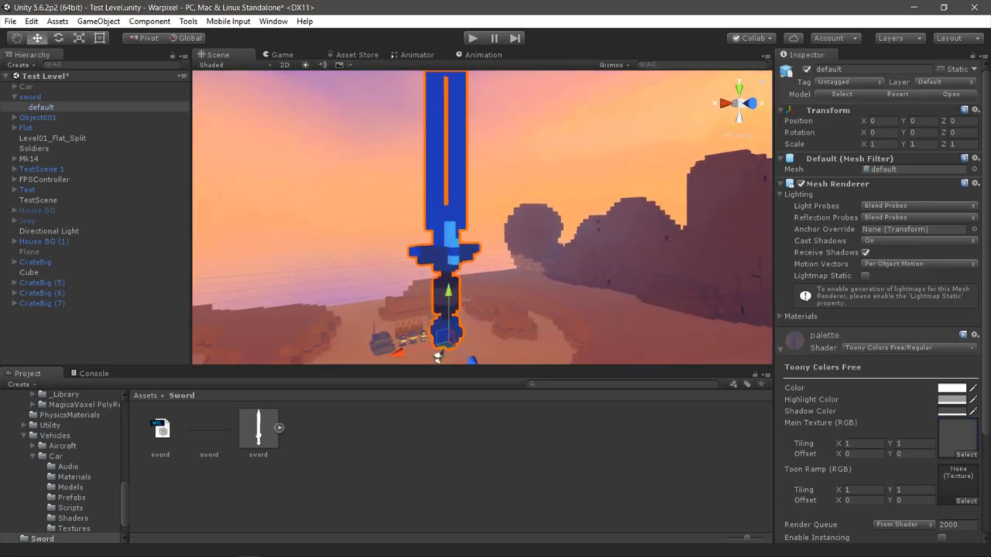
{"action": "left_click_drag", "start_coordinate": [437, 356], "coordinate": [443, 356], "text": "alt"}
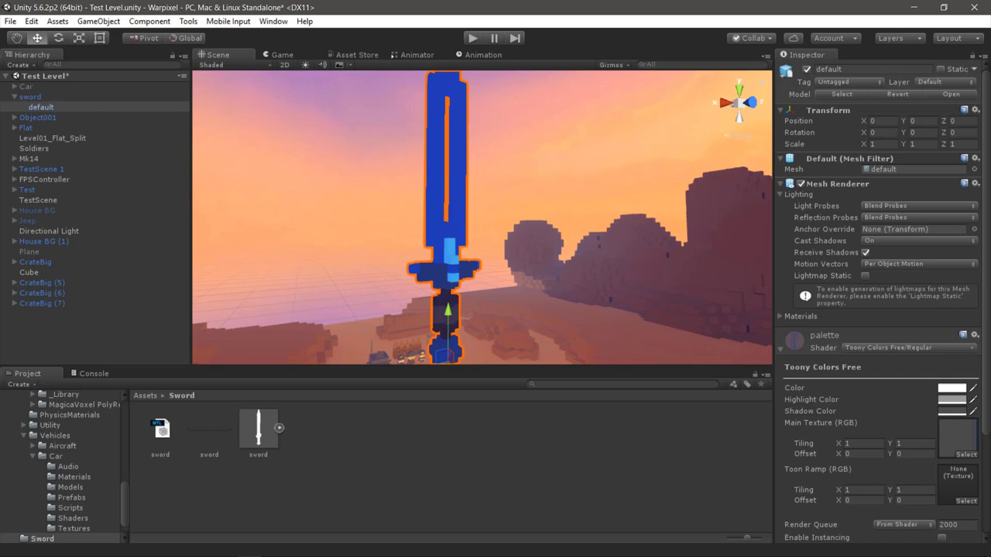
{"action": "left_click", "coordinate": [211, 64]}
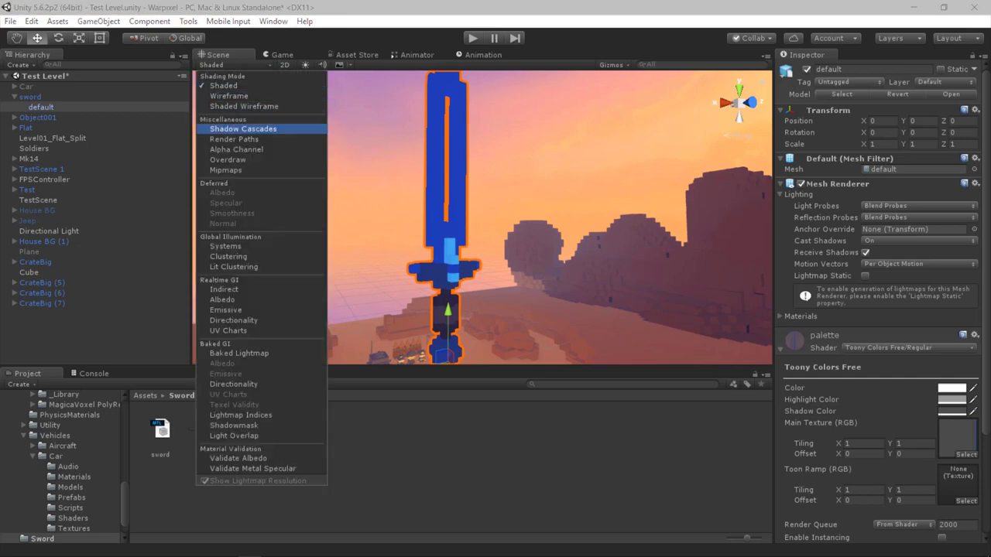
{"action": "left_click", "coordinate": [244, 106]}
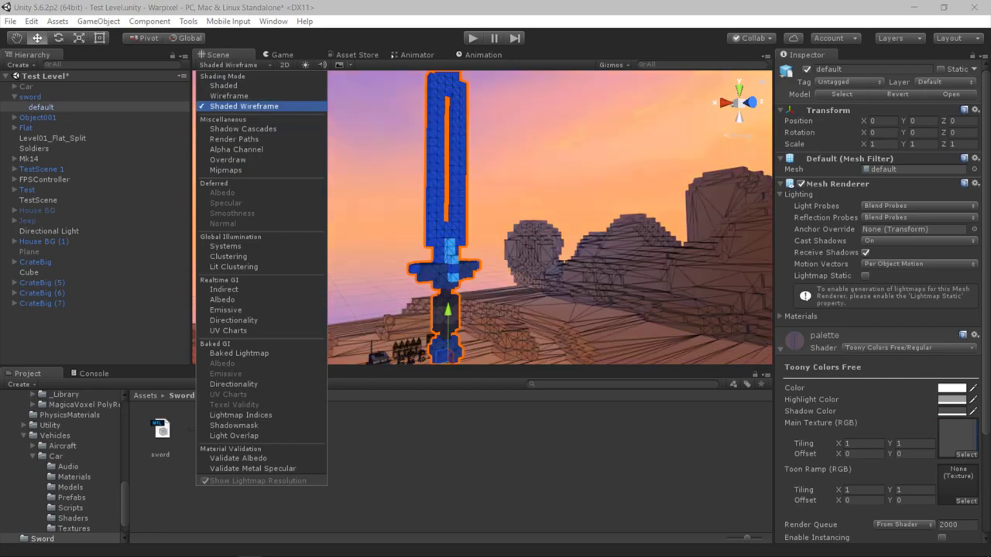
{"action": "mouse_move", "coordinate": [480, 232]}
{"action": "left_mouse_down", "text": "alt"}
{"action": "mouse_move", "coordinate": [433, 202]}
{"action": "mouse_move", "coordinate": [371, 268]}
{"action": "left_mouse_up", "text": "alt"}
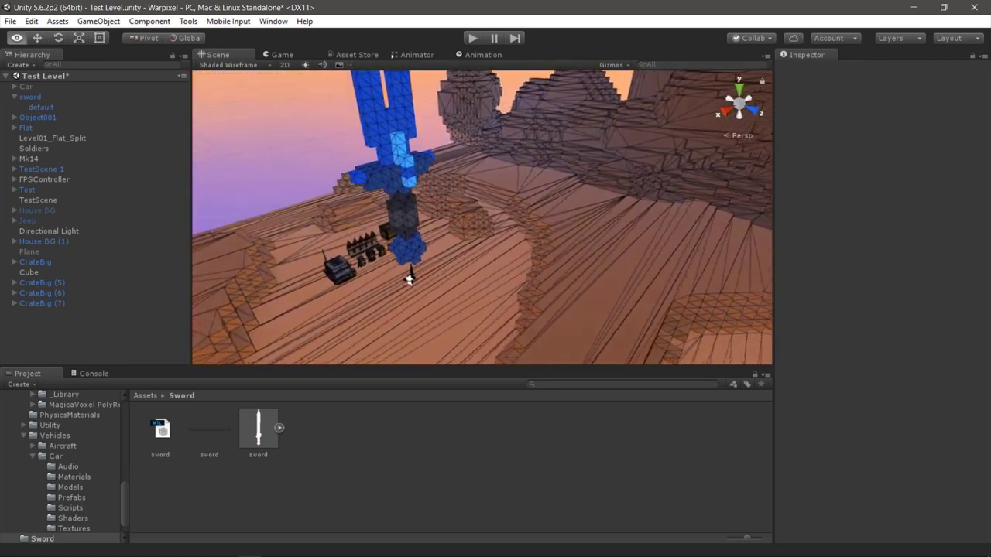
{"action": "mouse_move", "coordinate": [371, 268]}
{"action": "left_mouse_down", "text": "alt"}
{"action": "mouse_move", "coordinate": [405, 336]}
{"action": "mouse_move", "coordinate": [364, 310]}
{"action": "mouse_move", "coordinate": [387, 295]}
{"action": "mouse_move", "coordinate": [467, 360]}
{"action": "left_mouse_up", "text": "alt"}
{"action": "scroll", "coordinate": [405, 336], "scroll_direction": "up", "scroll_amount": 5}
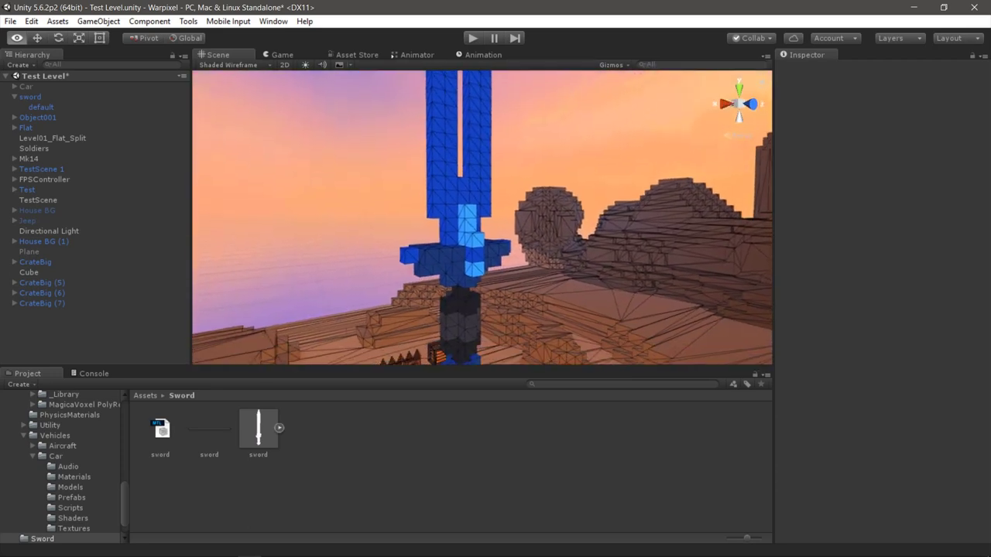
{"action": "left_click", "coordinate": [228, 64]}
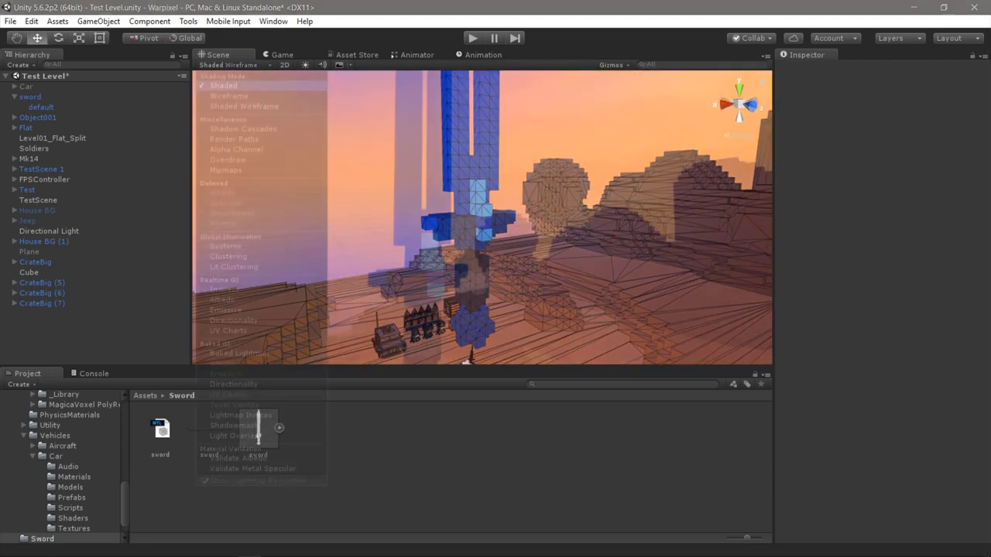
{"action": "left_click", "coordinate": [224, 91]}
{"action": "left_click", "coordinate": [422, 325]}
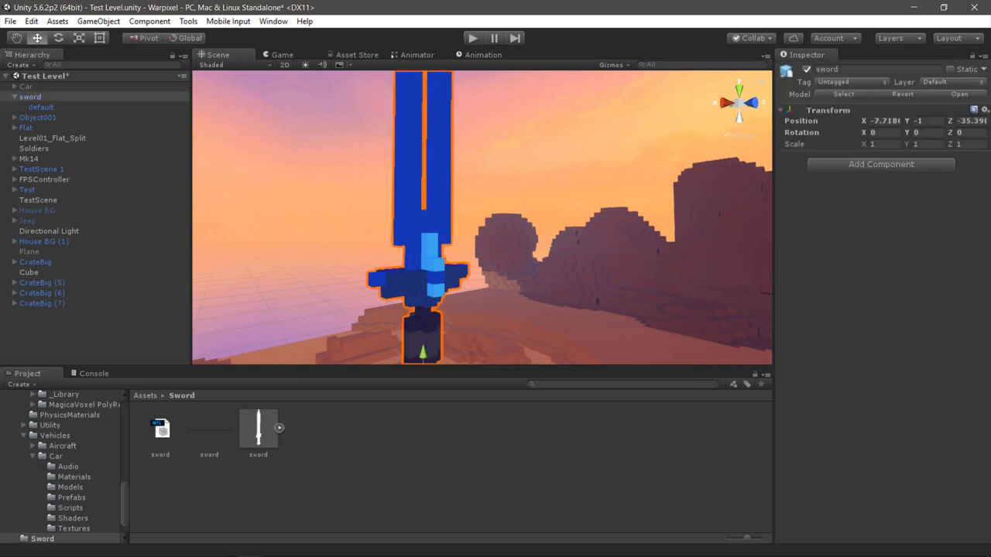
Step: Select the sword's 'default' child and change its palette material's shader from Toony Colors to Standard
{"action": "left_click", "coordinate": [41, 107]}
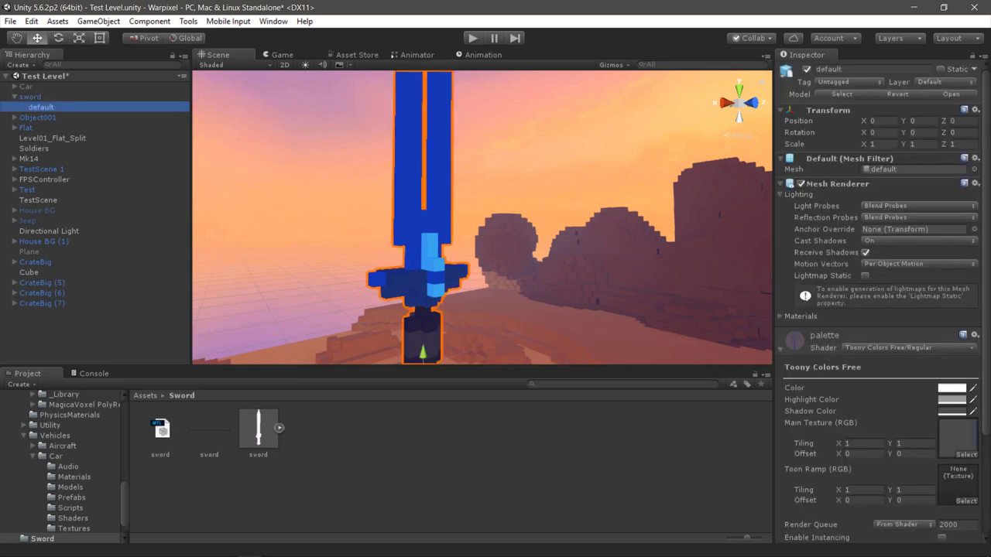
{"action": "key", "text": "Escape"}
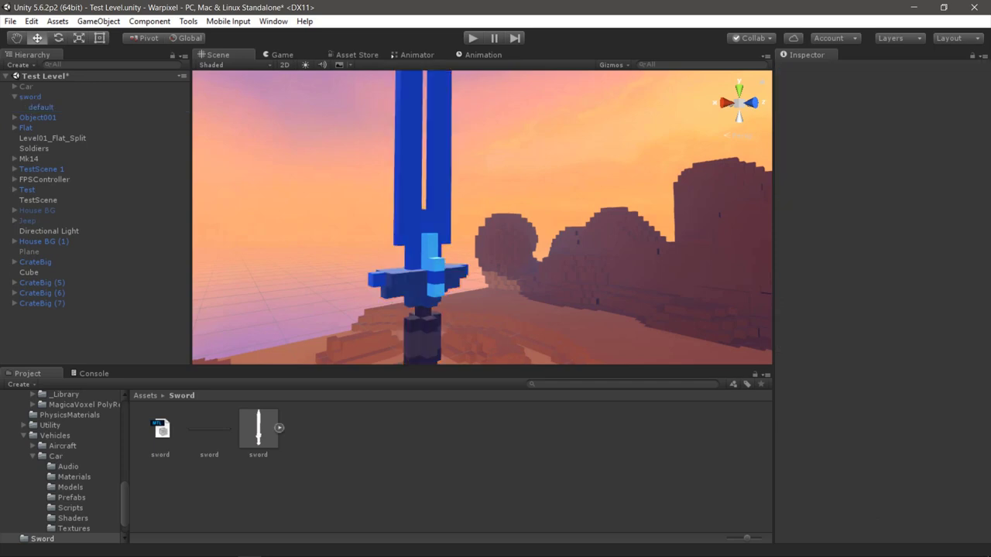
{"action": "left_click", "coordinate": [30, 97]}
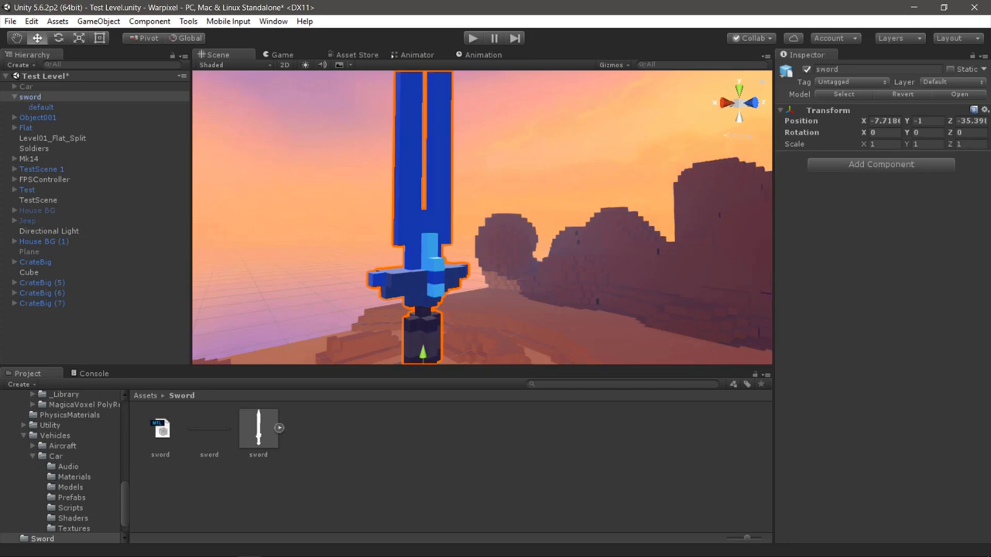
{"action": "left_click", "coordinate": [42, 107]}
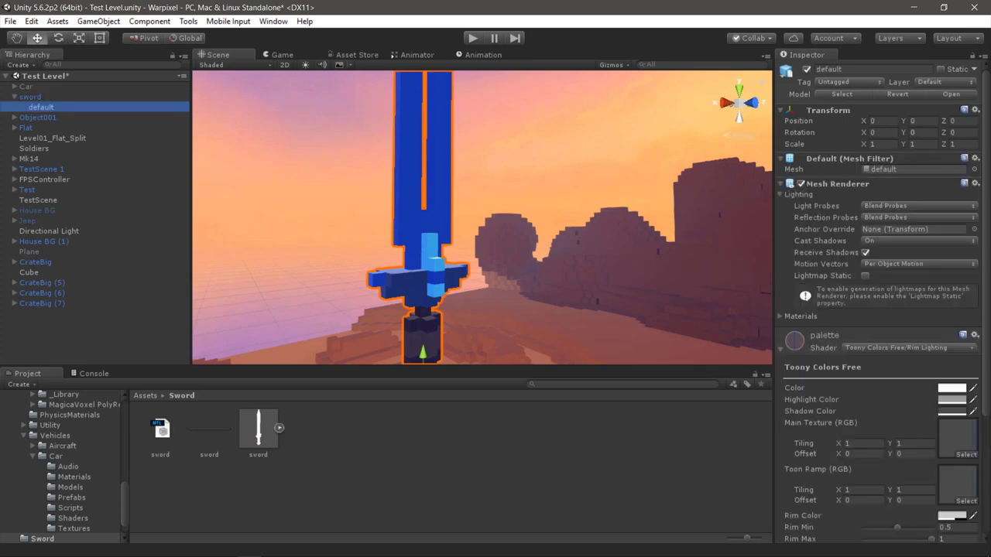
{"action": "scroll", "coordinate": [879, 310], "scroll_direction": "down", "scroll_amount": 3}
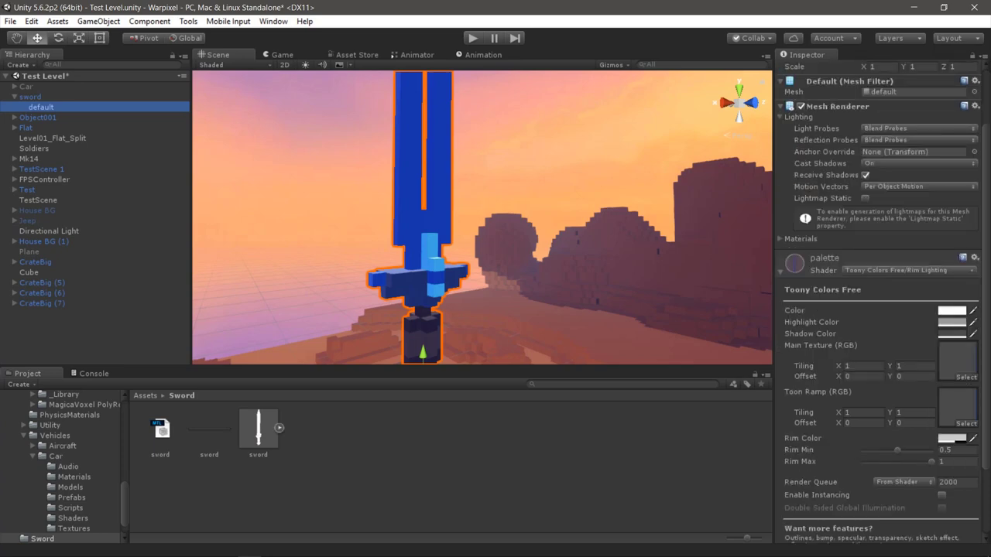
{"action": "left_click", "coordinate": [910, 270]}
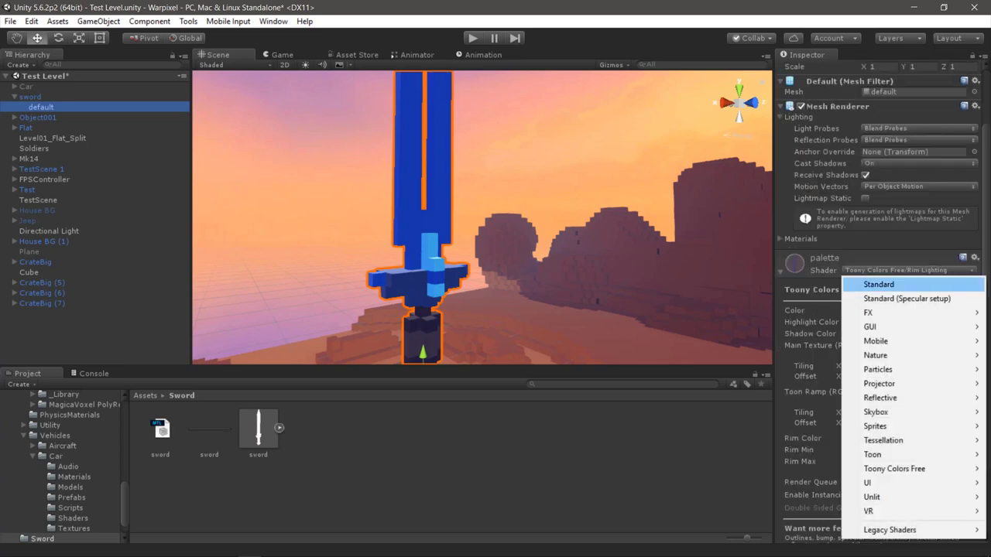
{"action": "left_click", "coordinate": [879, 284]}
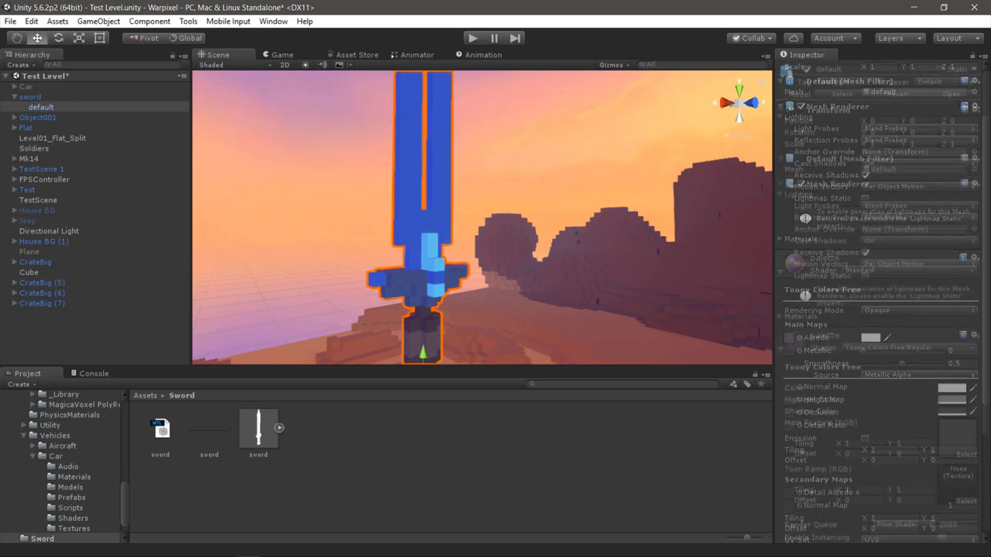
Step: Create a new material named Emmis in the Sword folder and drag it onto the sword
{"action": "right_click", "coordinate": [388, 458]}
{"action": "mouse_move", "coordinate": [434, 223]}
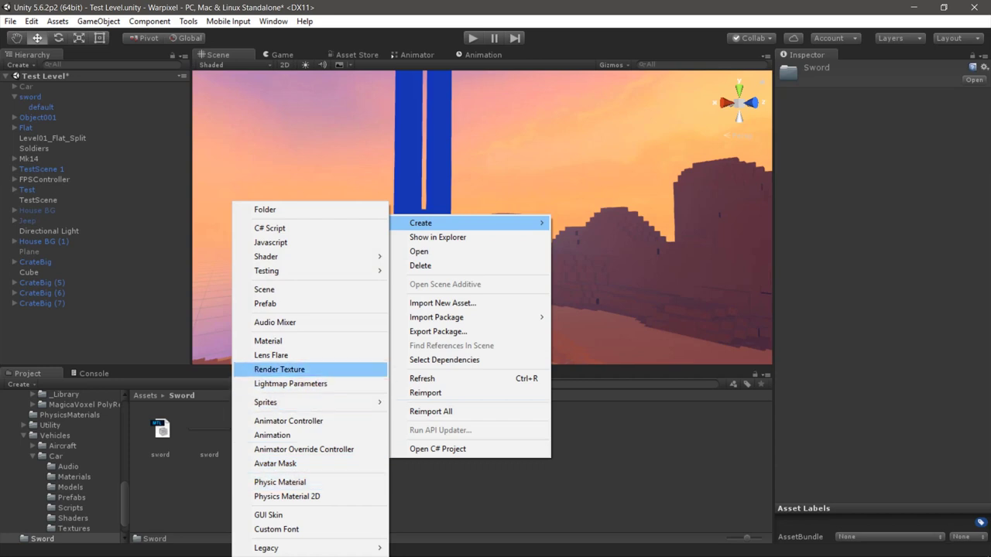
{"action": "left_click", "coordinate": [268, 341]}
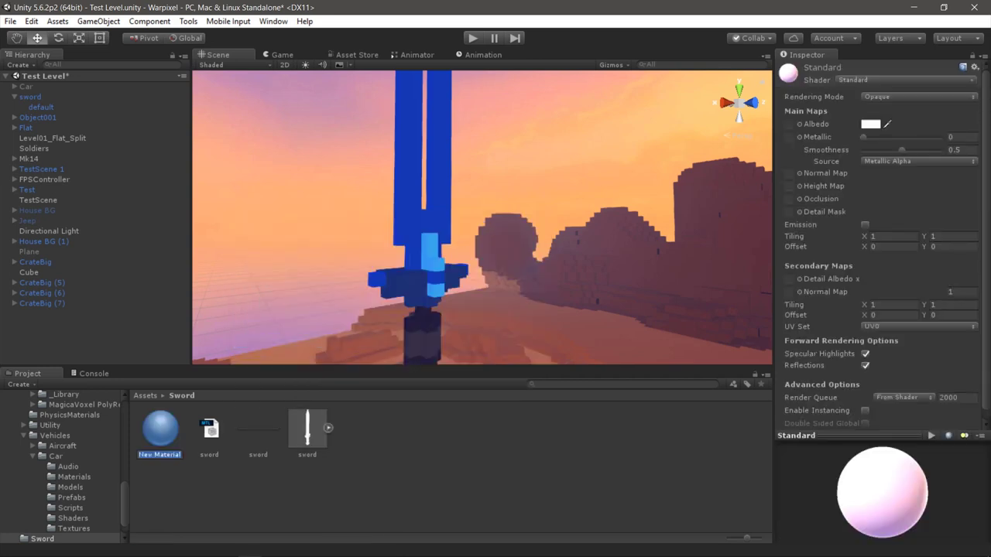
{"action": "type", "text": "Emmis"}
{"action": "key", "text": "Return"}
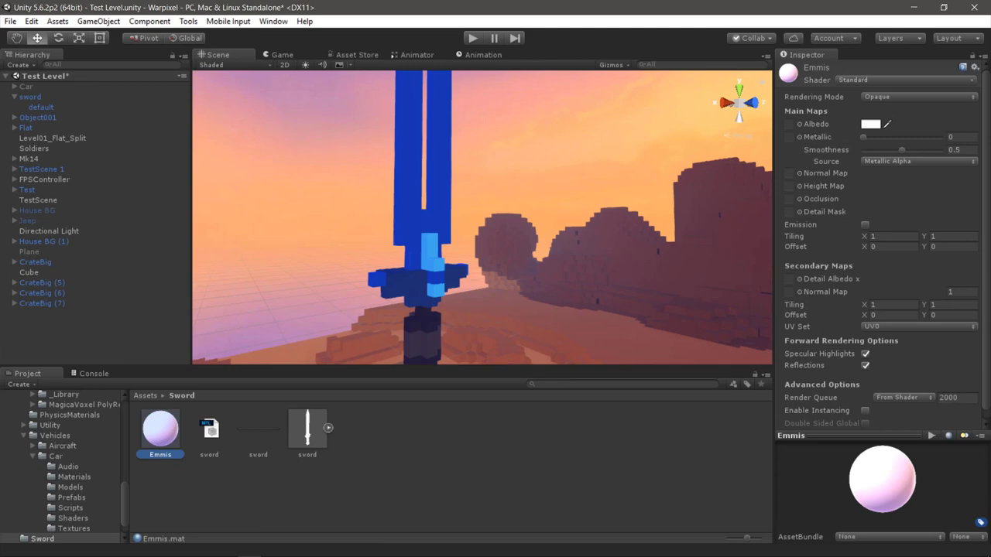
{"action": "left_click_drag", "start_coordinate": [160, 428], "coordinate": [418, 193]}
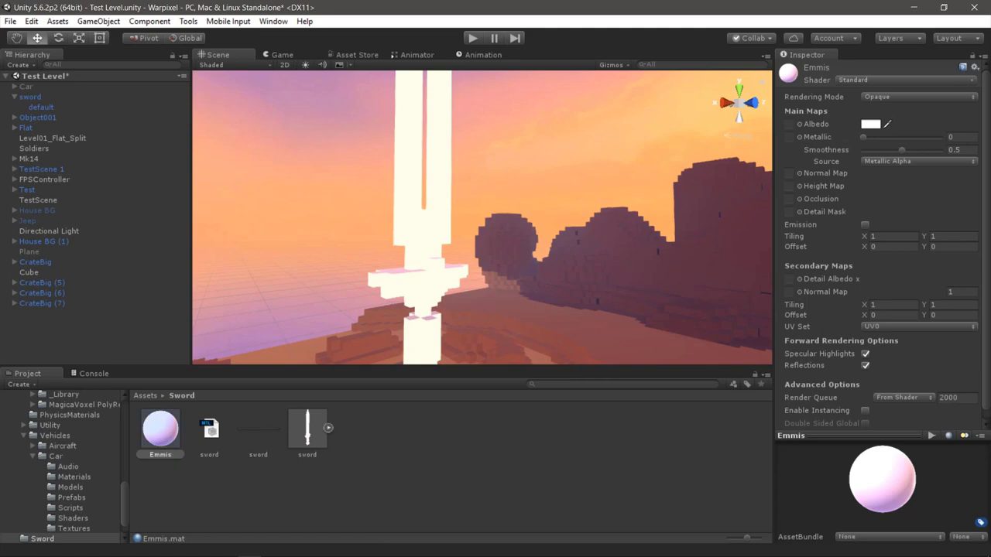
Step: Give Emmis the sword's voxel texture as albedo, Metallic 0.817 and Smoothness 0.375
{"action": "left_click_drag", "start_coordinate": [258, 434], "coordinate": [789, 124]}
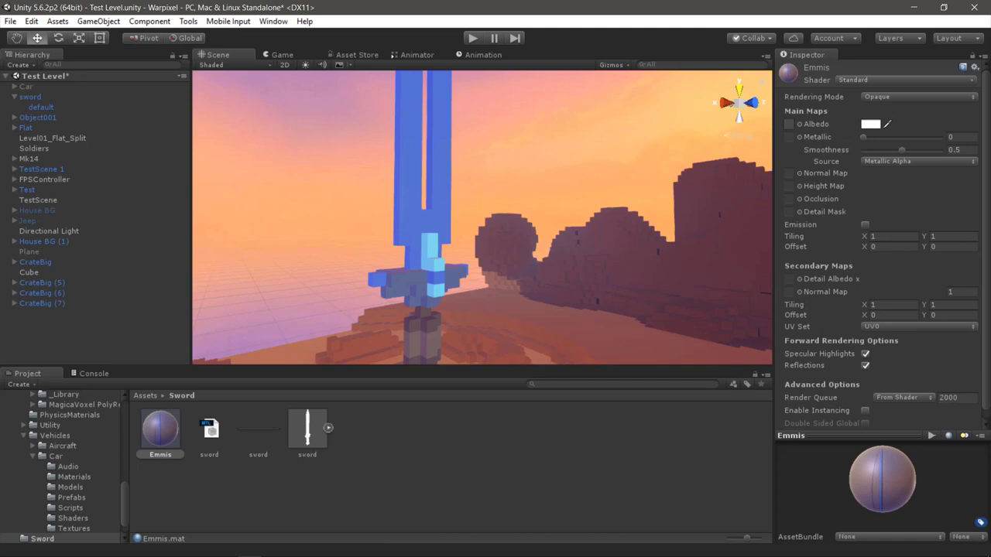
{"action": "type", "text": "1"}
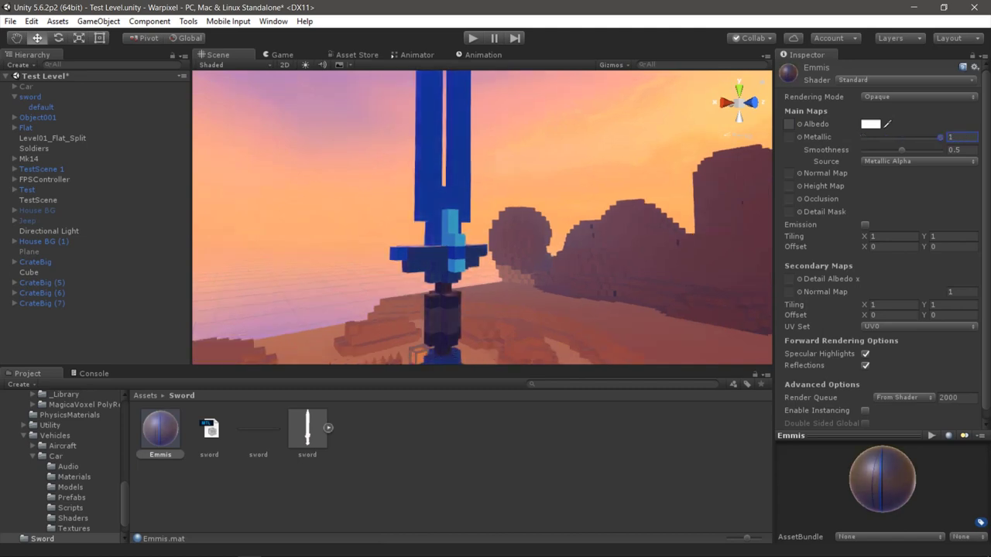
{"action": "left_click_drag", "start_coordinate": [941, 137], "coordinate": [927, 137]}
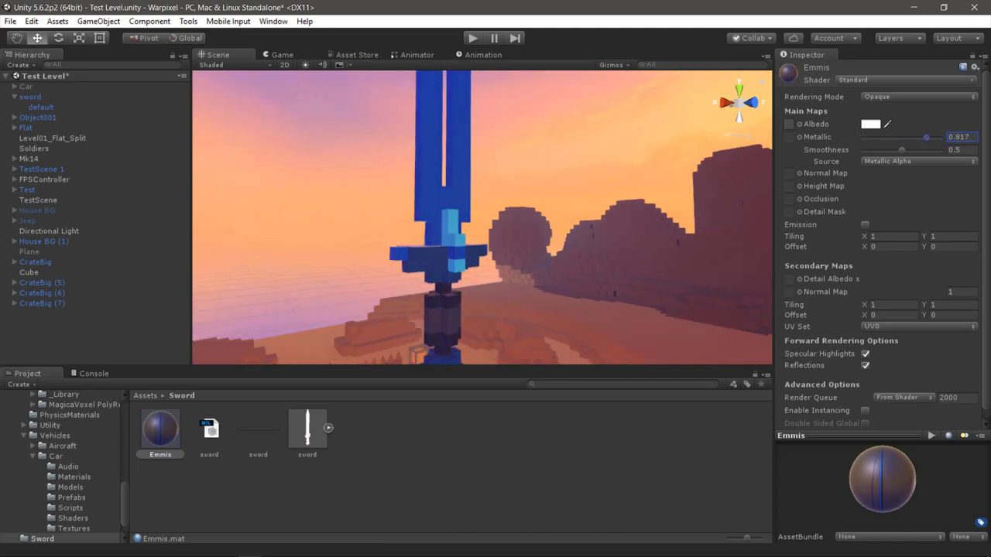
{"action": "left_click", "coordinate": [960, 149]}
{"action": "type", "text": "0"}
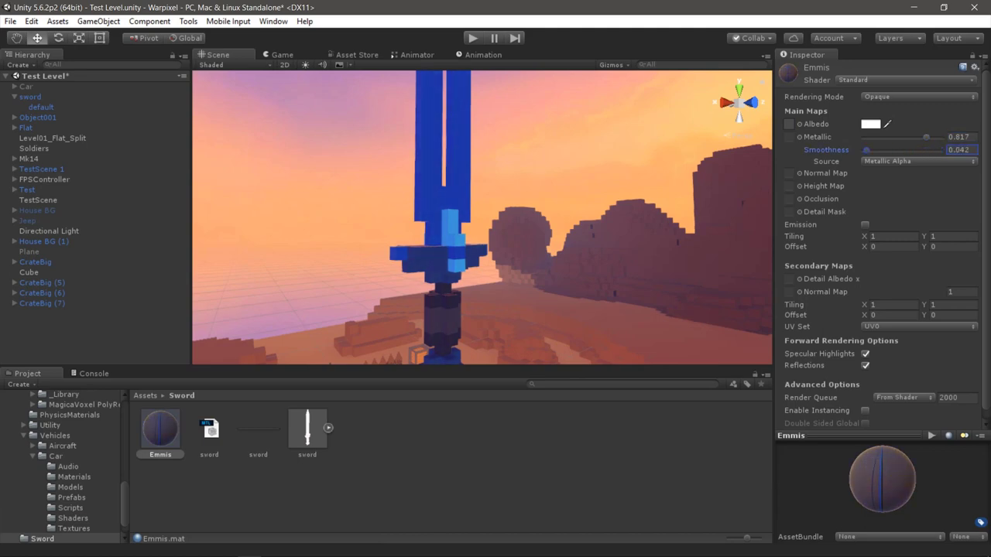
{"action": "type", "text": ".375"}
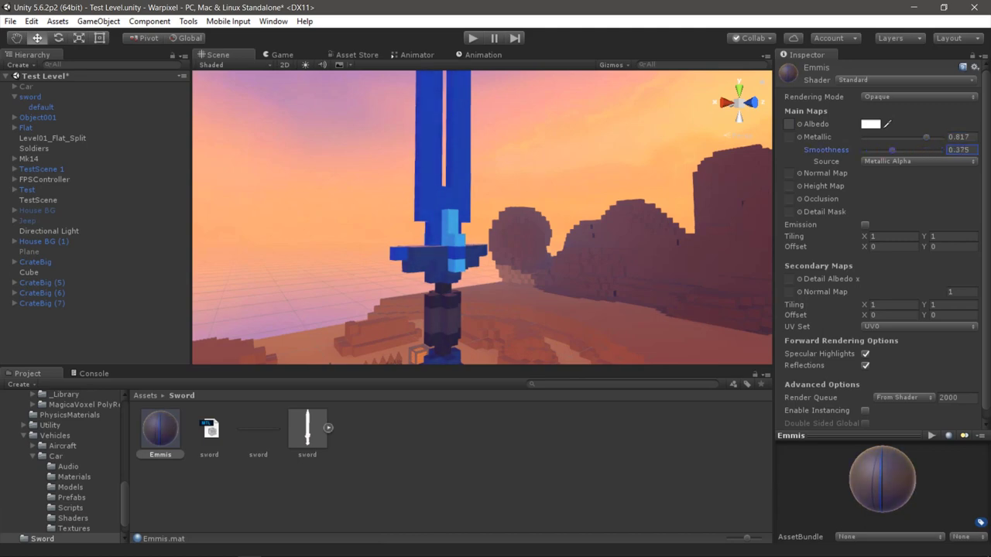
{"action": "mouse_move", "coordinate": [480, 217]}
{"action": "right_mouse_down"}
{"action": "mouse_move", "coordinate": [511, 220]}
{"action": "mouse_move", "coordinate": [496, 221]}
{"action": "mouse_move", "coordinate": [488, 310]}
{"action": "mouse_move", "coordinate": [476, 306]}
{"action": "right_mouse_up"}
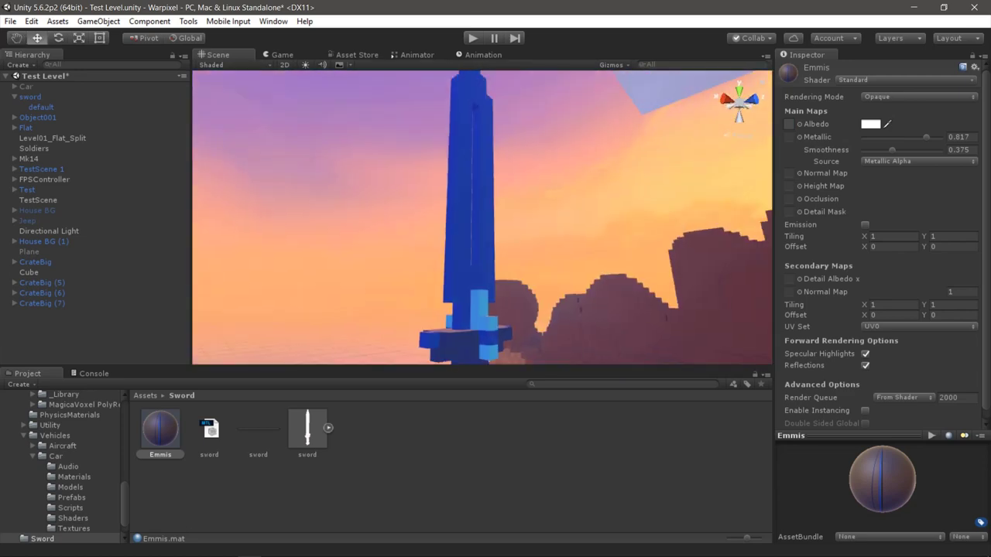
Step: Turn on emission for the Emmis material and set its colour to bright blue 5262FF
{"action": "left_click", "coordinate": [865, 225]}
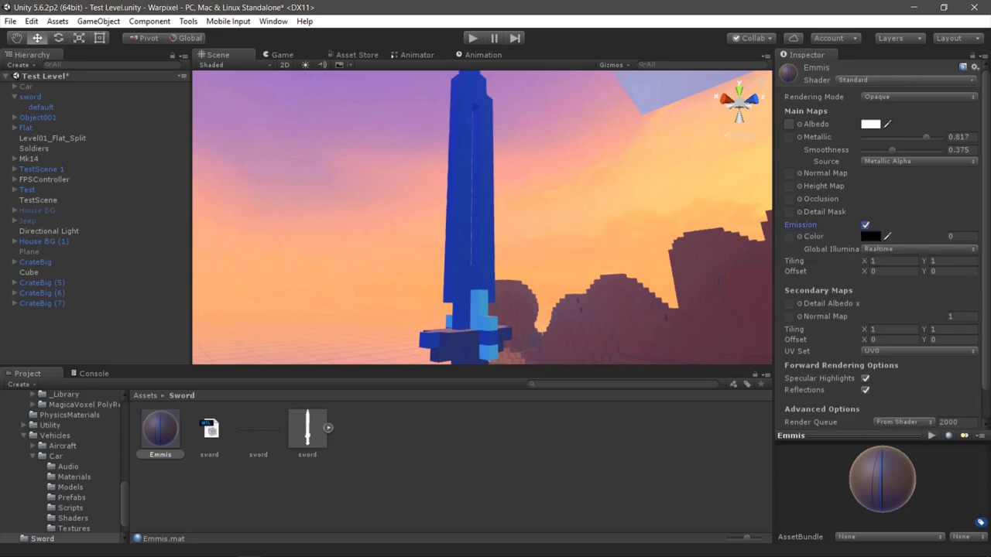
{"action": "right_click_drag", "start_coordinate": [495, 233], "coordinate": [194, 333]}
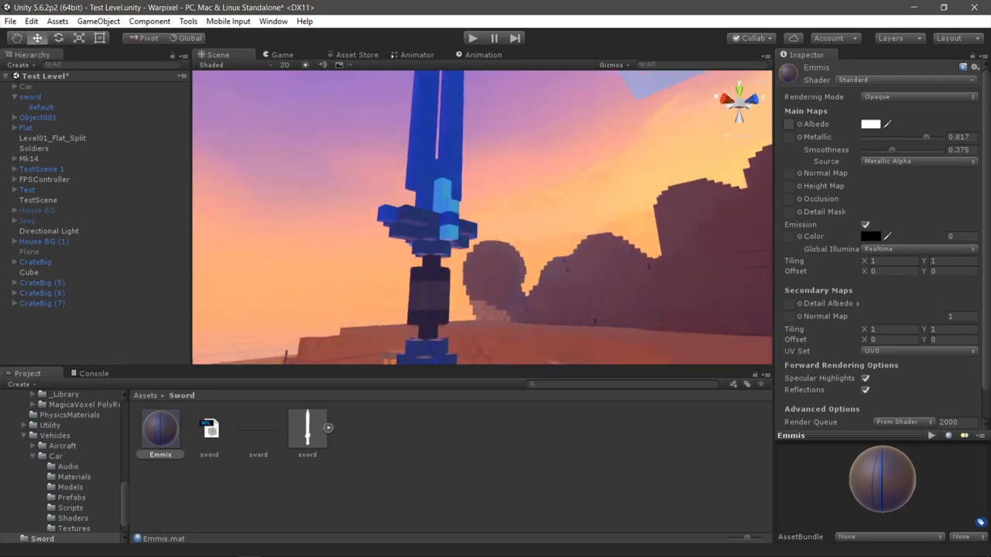
{"action": "left_click", "coordinate": [870, 237]}
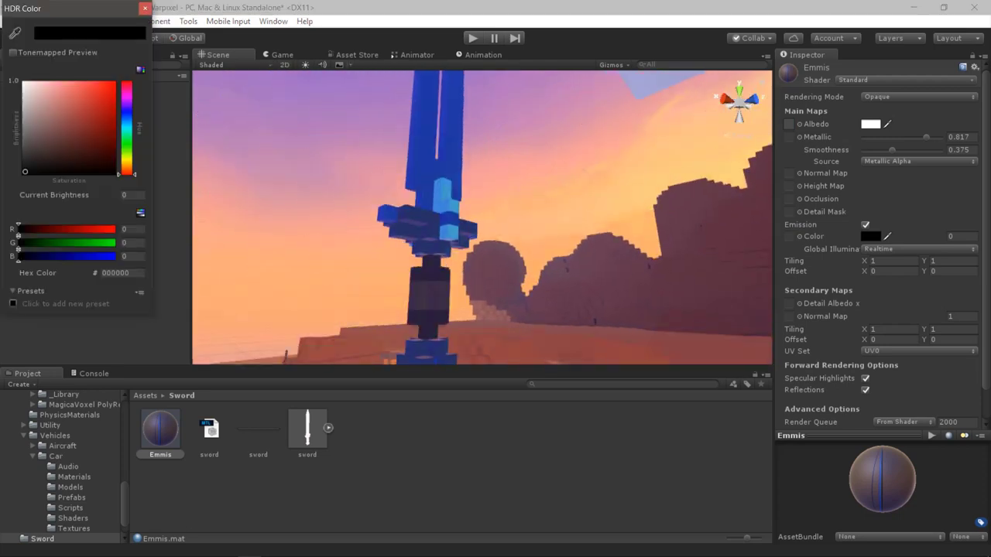
{"action": "left_click", "coordinate": [126, 114]}
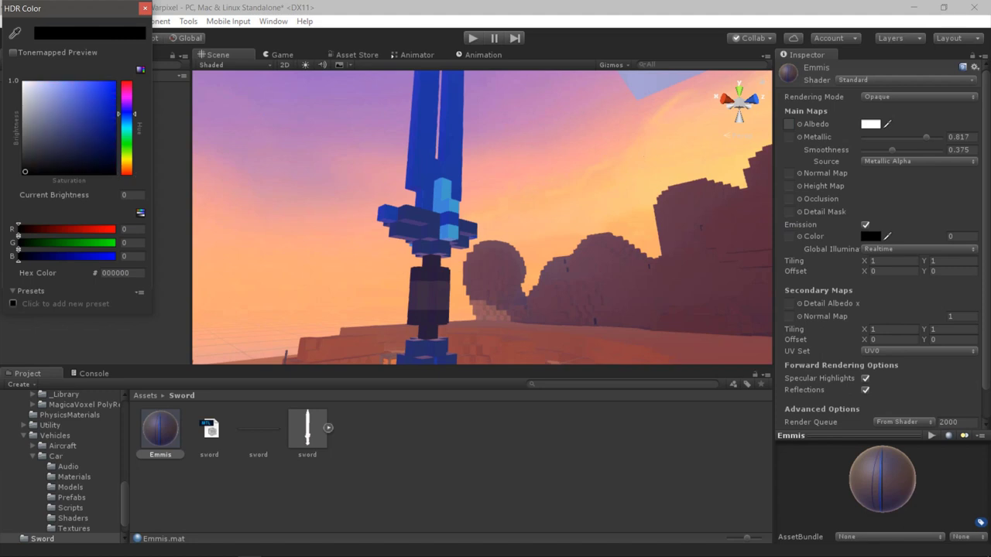
{"action": "left_click_drag", "start_coordinate": [81, 87], "coordinate": [84, 84]}
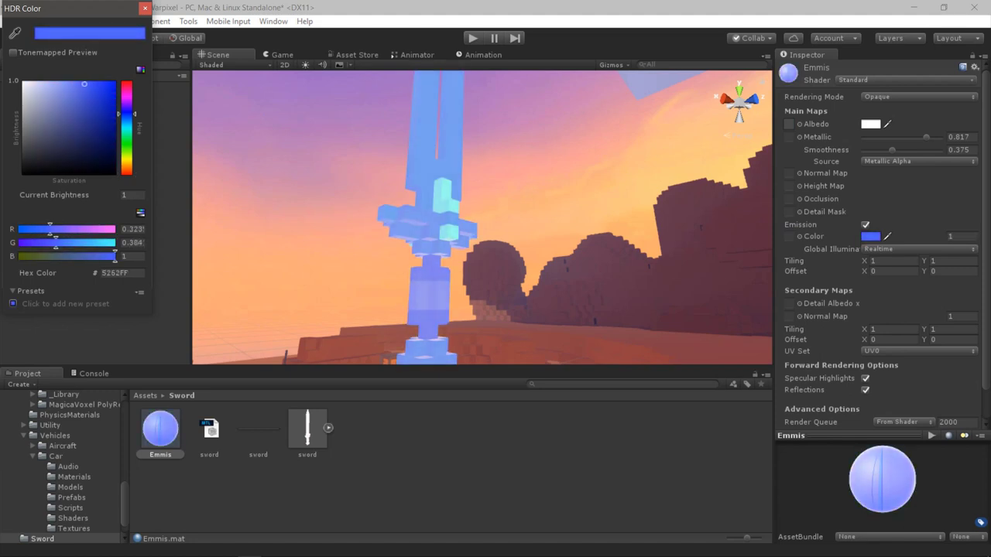
{"action": "left_click", "coordinate": [144, 7]}
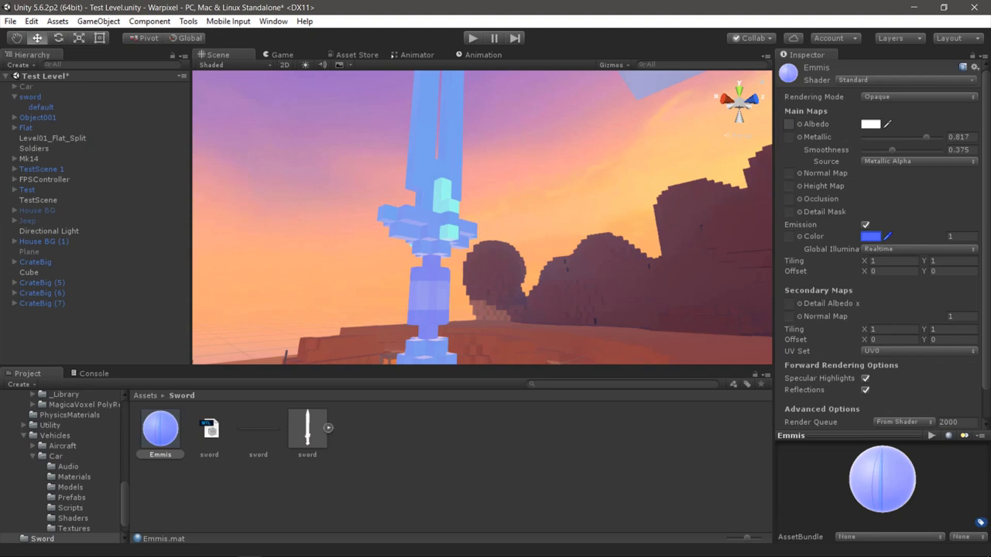
Step: Change the Emmis material's emission colour to pure white FFFFFF
{"action": "left_click", "coordinate": [259, 433]}
{"action": "left_click", "coordinate": [160, 430]}
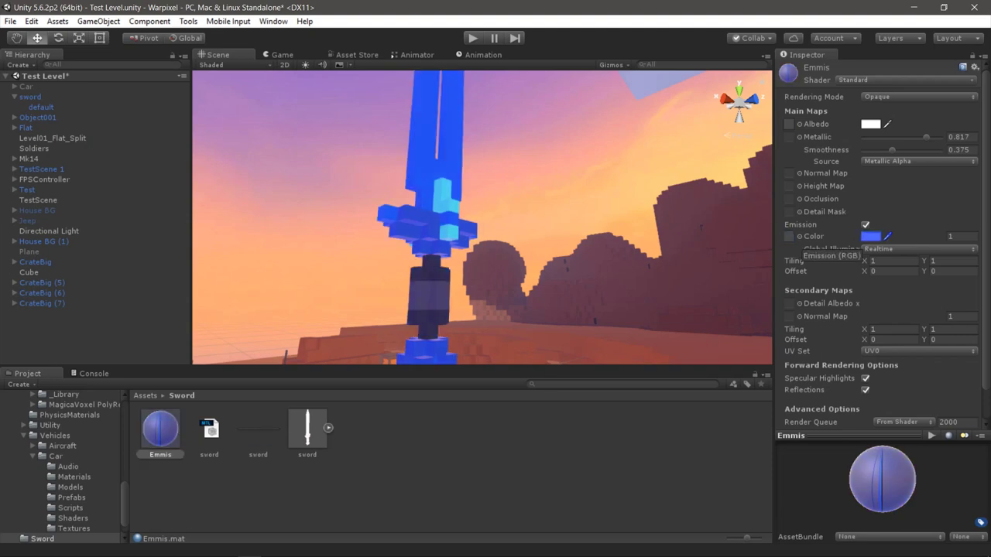
{"action": "left_click", "coordinate": [871, 236]}
{"action": "left_click_drag", "start_coordinate": [85, 256], "coordinate": [50, 256]}
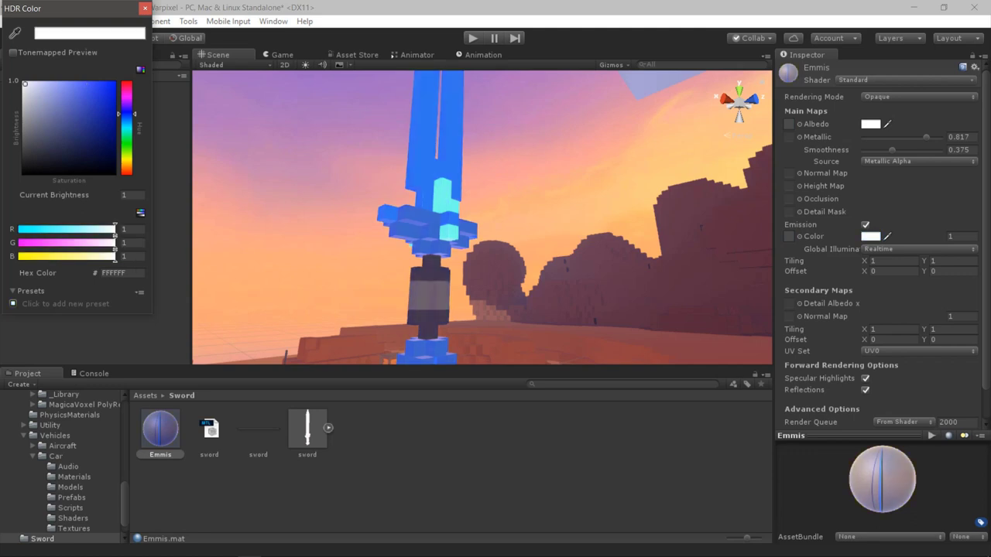
{"action": "left_click", "coordinate": [24, 84]}
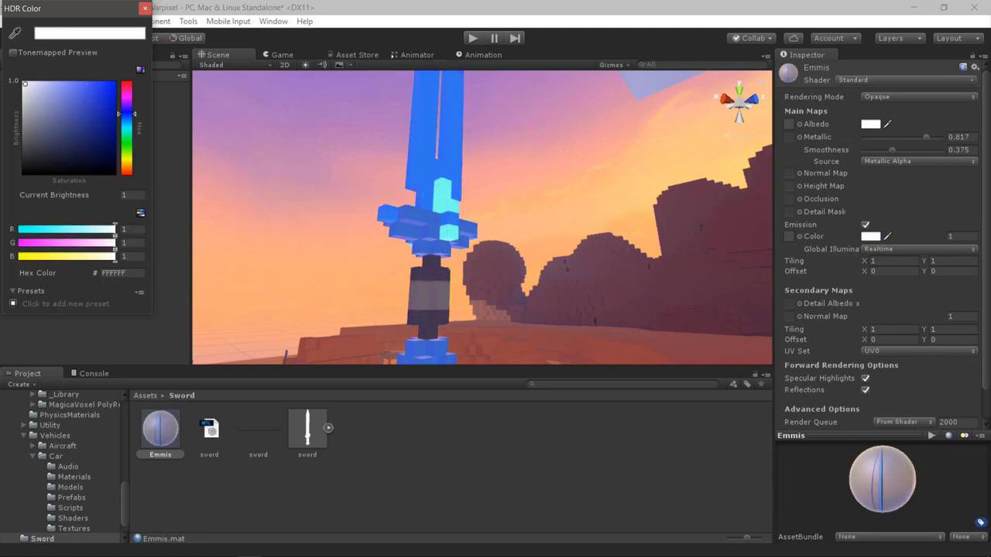
{"action": "left_click", "coordinate": [144, 8]}
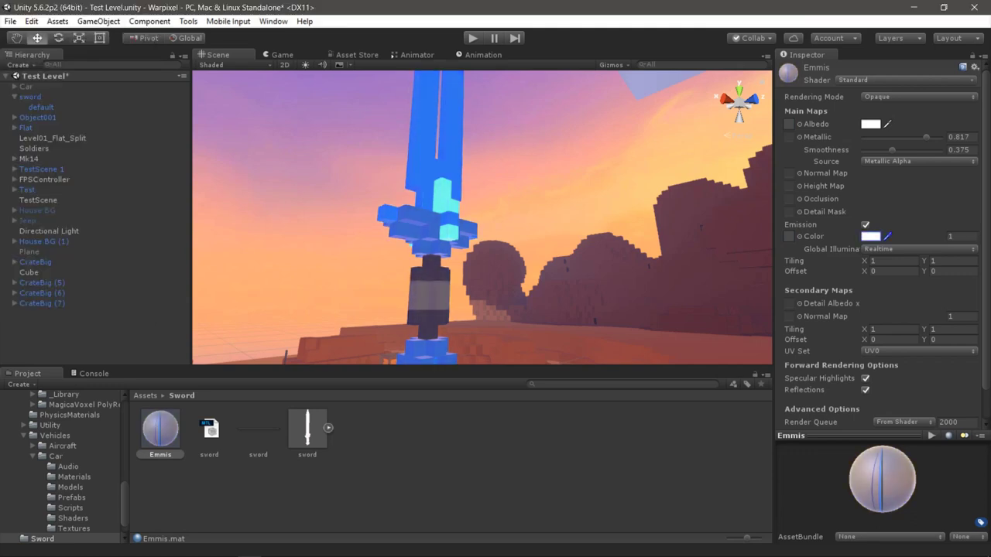
Step: Open the sword.png texture with Adobe Photoshop CC 2017
{"action": "right_click", "coordinate": [261, 433]}
{"action": "left_click", "coordinate": [293, 226]}
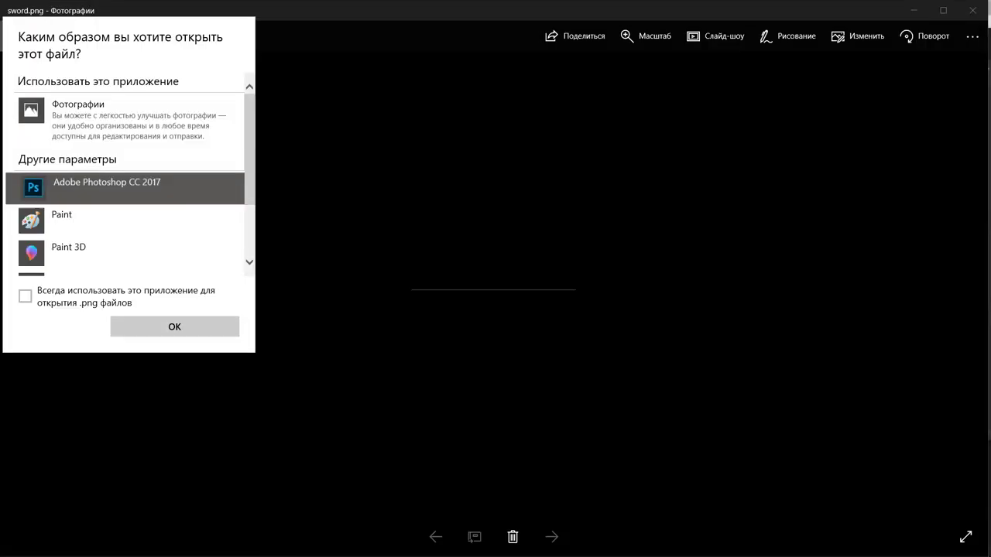
{"action": "left_click", "coordinate": [25, 296]}
{"action": "left_click", "coordinate": [25, 296]}
Step: Open sword.png in Photoshop, dismissing the colour profile warning
{"action": "left_click", "coordinate": [174, 327]}
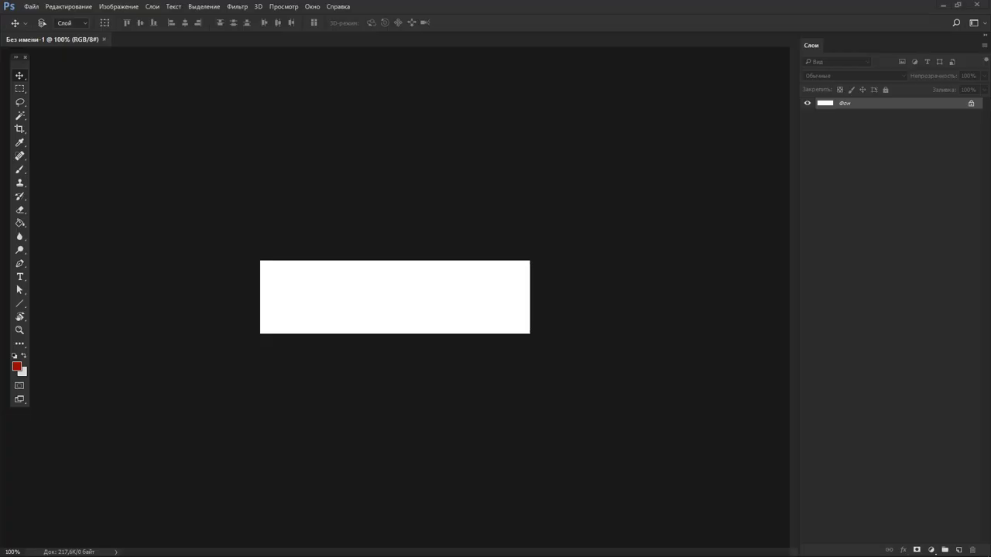
{"action": "left_click", "coordinate": [557, 255]}
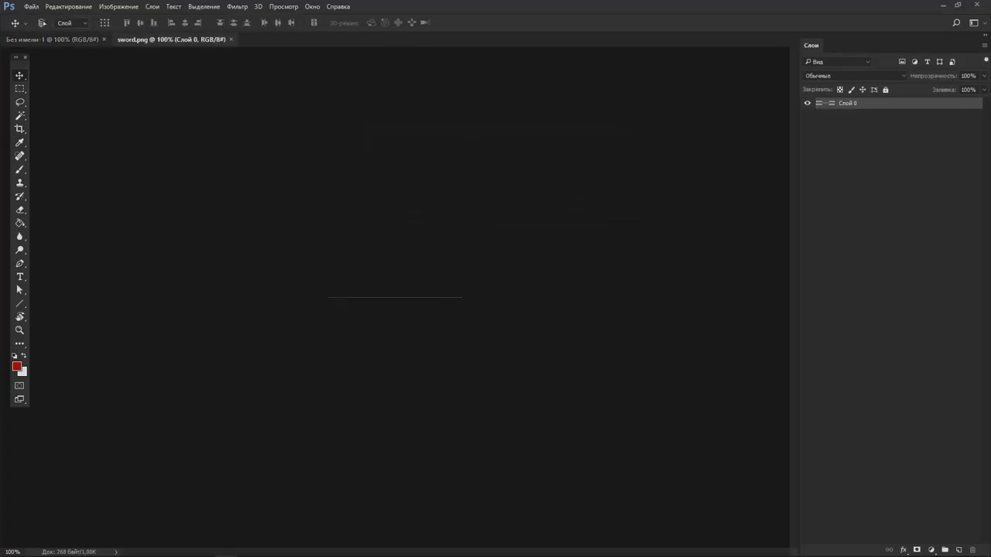
{"action": "scroll", "coordinate": [396, 297], "scroll_direction": "up", "scroll_amount": 10, "text": "alt"}
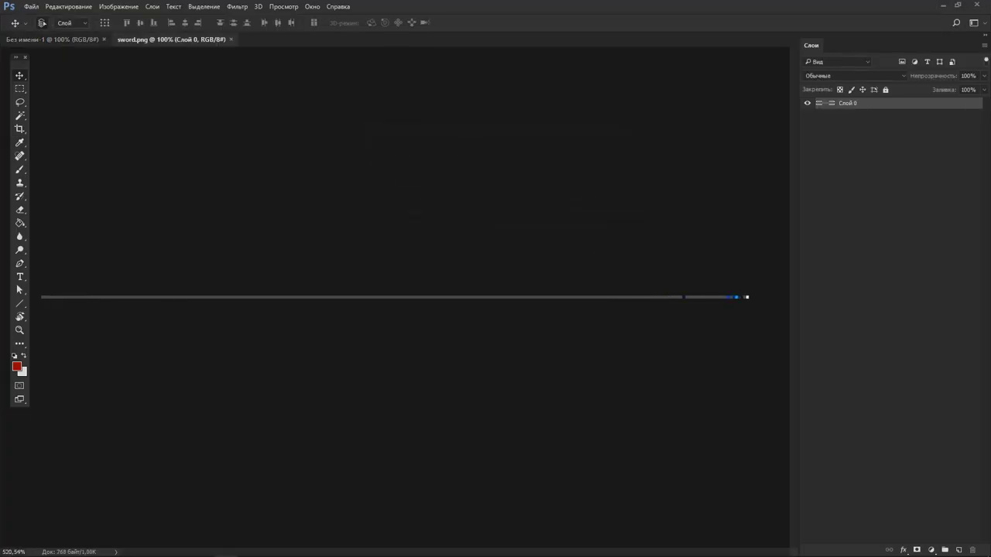
{"action": "scroll", "coordinate": [395, 298], "scroll_direction": "down", "scroll_amount": 1, "text": "alt"}
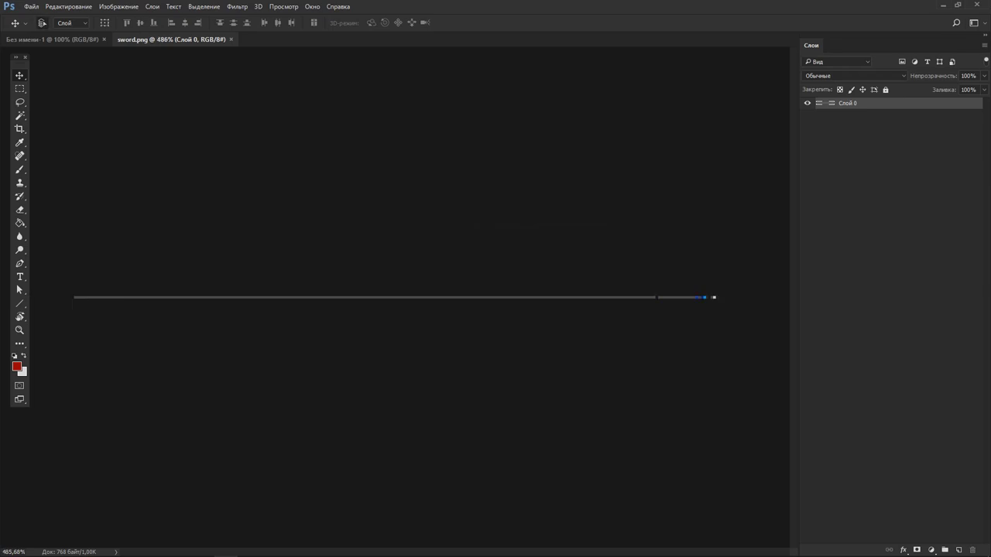
{"action": "scroll", "coordinate": [728, 297], "scroll_direction": "up", "scroll_amount": 10, "text": "alt"}
{"action": "scroll", "coordinate": [728, 288], "scroll_direction": "right", "scroll_amount": 3, "text": "ctrl"}
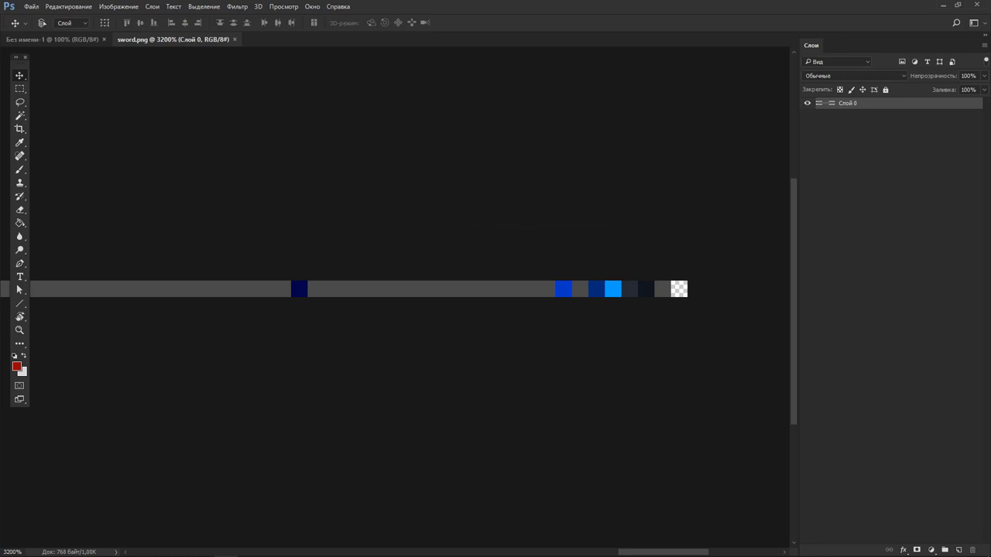
Step: Brush the stray navy pixel with the line's grey, then undo the stroke
{"action": "key", "text": "b"}
{"action": "left_click", "coordinate": [248, 290], "text": "alt"}
{"action": "key", "text": "bracketleft"}
{"action": "key", "text": "bracketleft"}
{"action": "key", "text": "bracketleft"}
{"action": "key", "text": "bracketleft"}
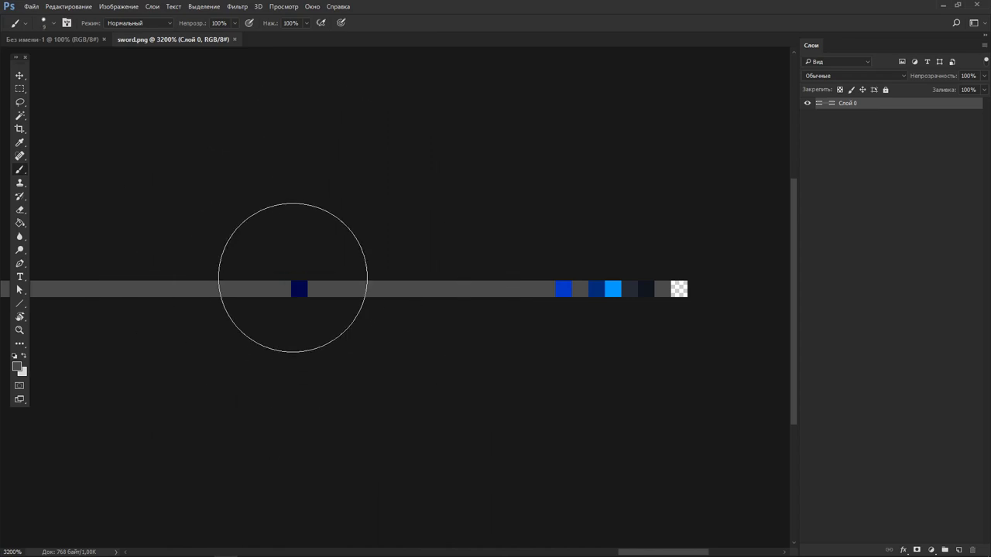
{"action": "left_click", "coordinate": [293, 277]}
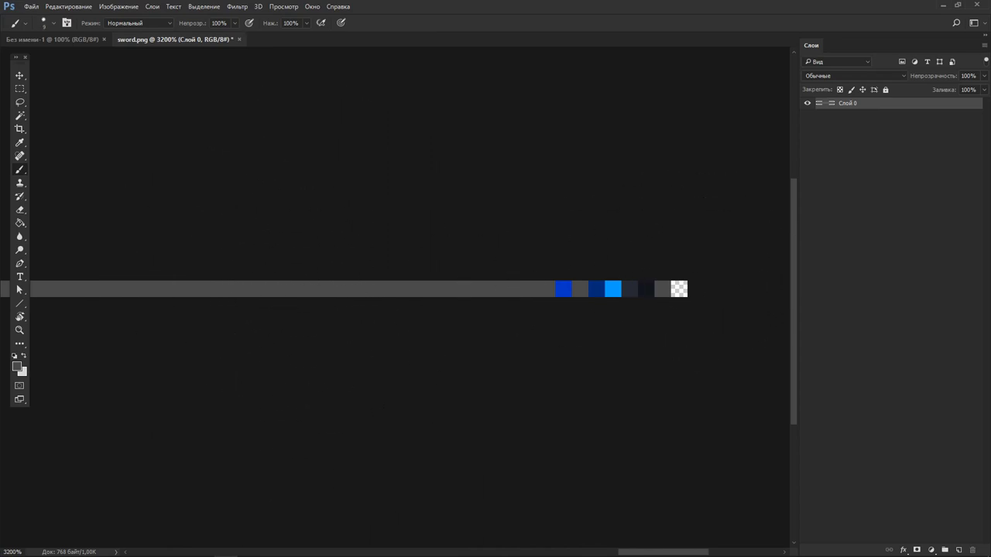
{"action": "key", "text": "ctrl+z"}
{"action": "key", "text": "ctrl+z"}
Step: Select every pixel except the single blue one, copy them to a new layer and fill it black
{"action": "key", "text": "m"}
{"action": "key", "text": "w"}
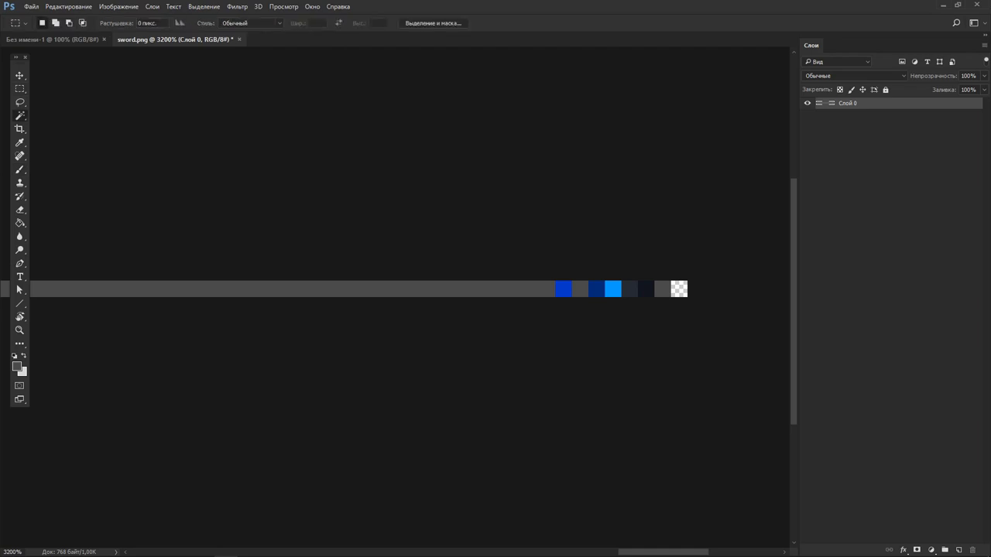
{"action": "left_click", "coordinate": [563, 289]}
{"action": "key", "text": "ctrl+shift+i"}
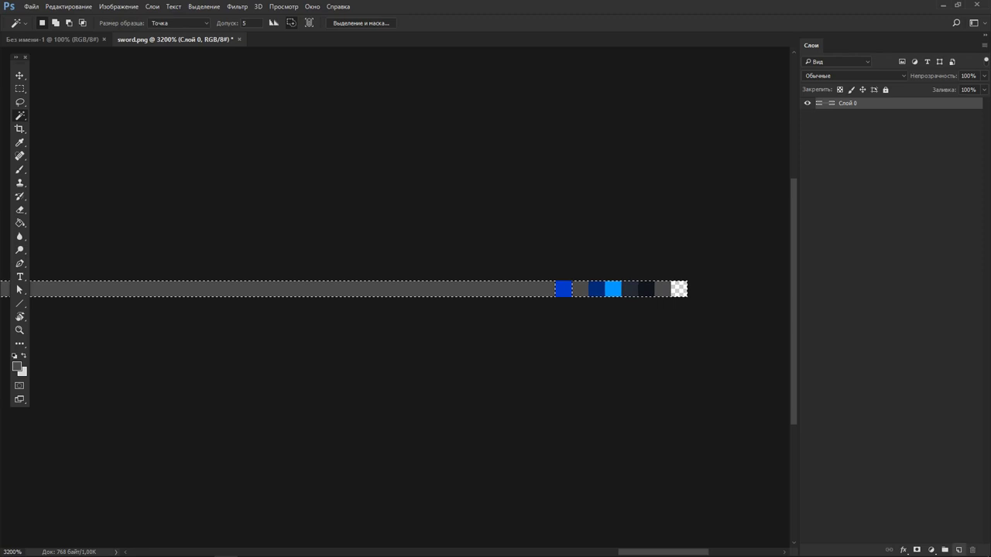
{"action": "key", "text": "ctrl+j"}
{"action": "key", "text": "g"}
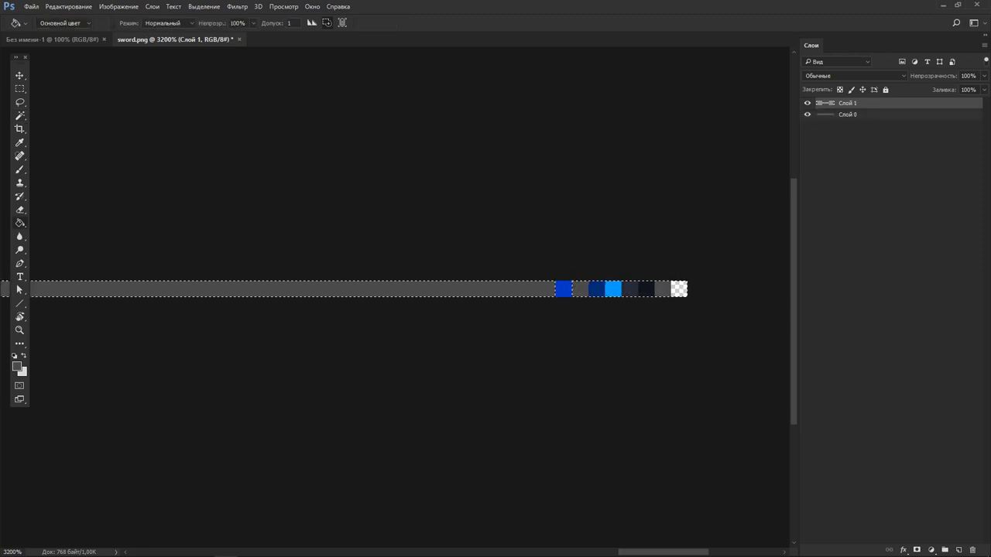
{"action": "key", "text": "alt+BackSpace"}
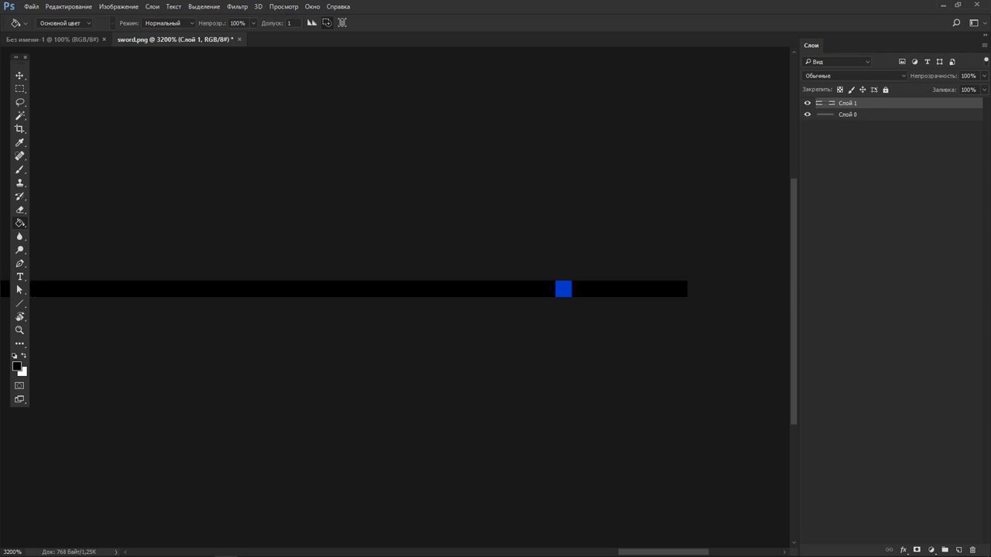
Step: Merge the black layer into Слой 0 and save, then undo the merge and save under another name
{"action": "left_click", "coordinate": [848, 115]}
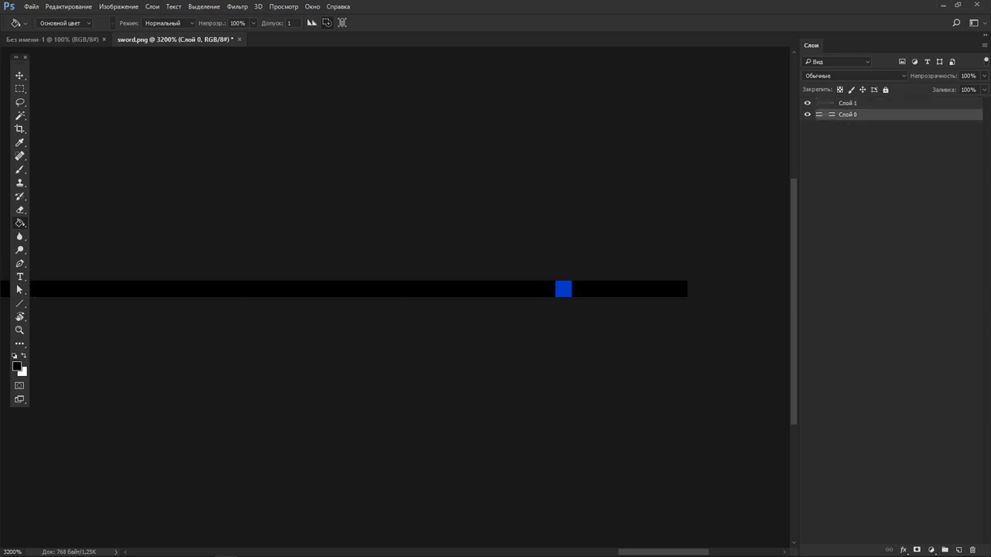
{"action": "key", "text": "ctrl+e"}
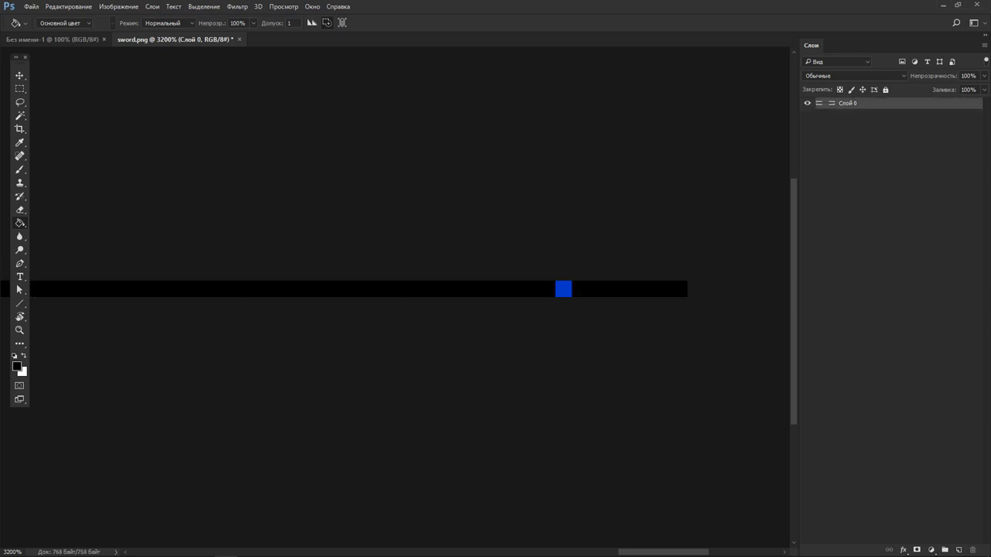
{"action": "key", "text": "ctrl+s"}
{"action": "key", "text": "ctrl+alt+z"}
{"action": "key", "text": "ctrl+alt+z"}
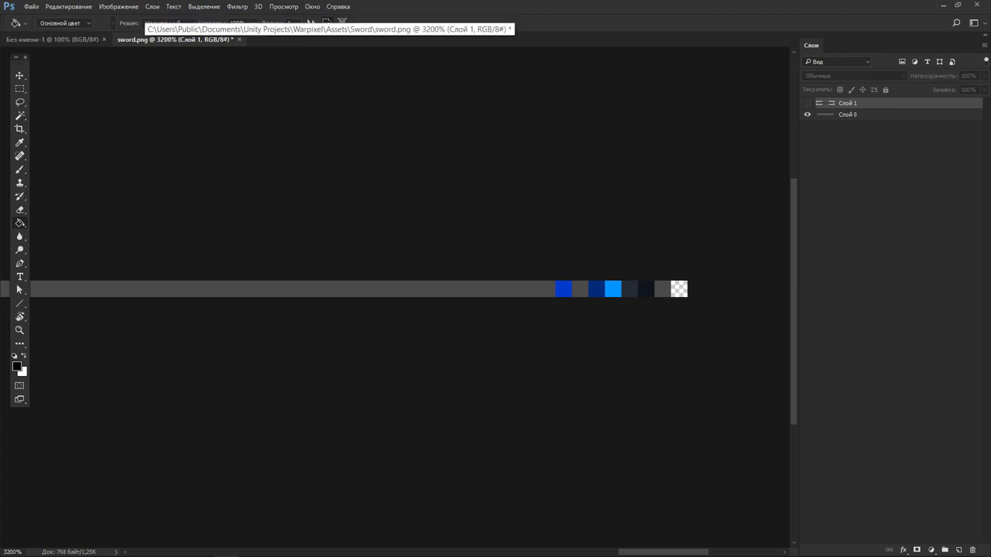
{"action": "key", "text": "ctrl+s"}
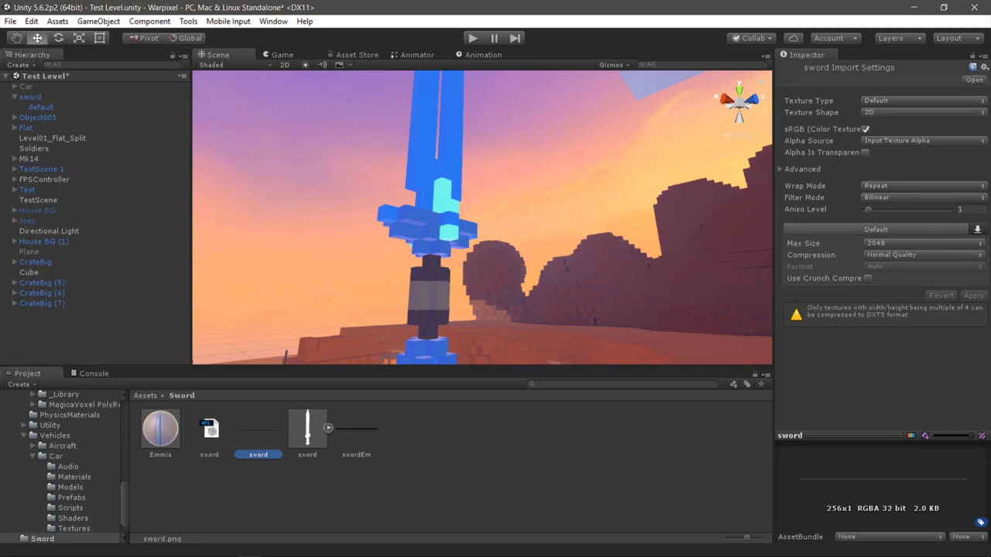
Step: Assign the new black texture as the Emmis material's emission map
{"action": "left_click", "coordinate": [41, 107]}
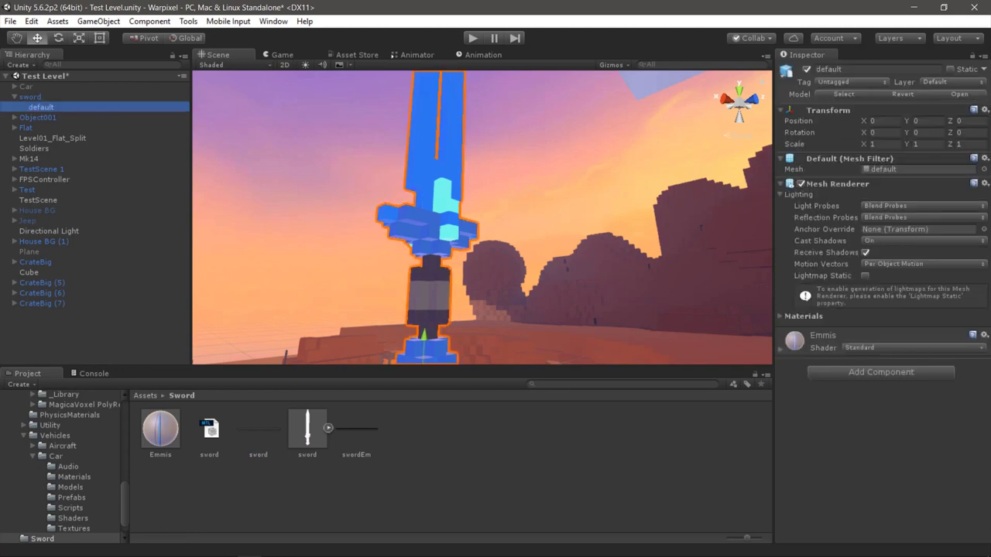
{"action": "left_click", "coordinate": [823, 335]}
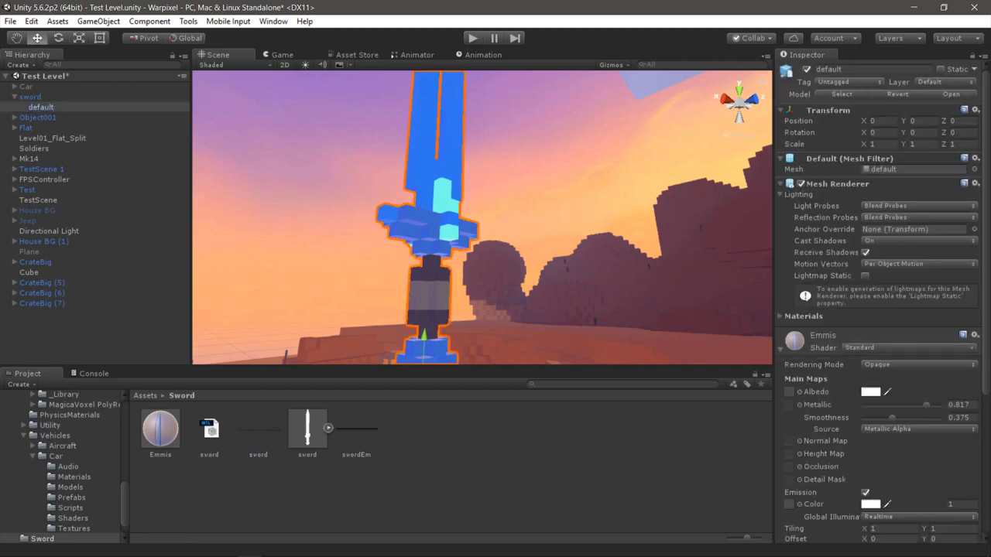
{"action": "scroll", "coordinate": [883, 303], "scroll_direction": "down", "scroll_amount": 2}
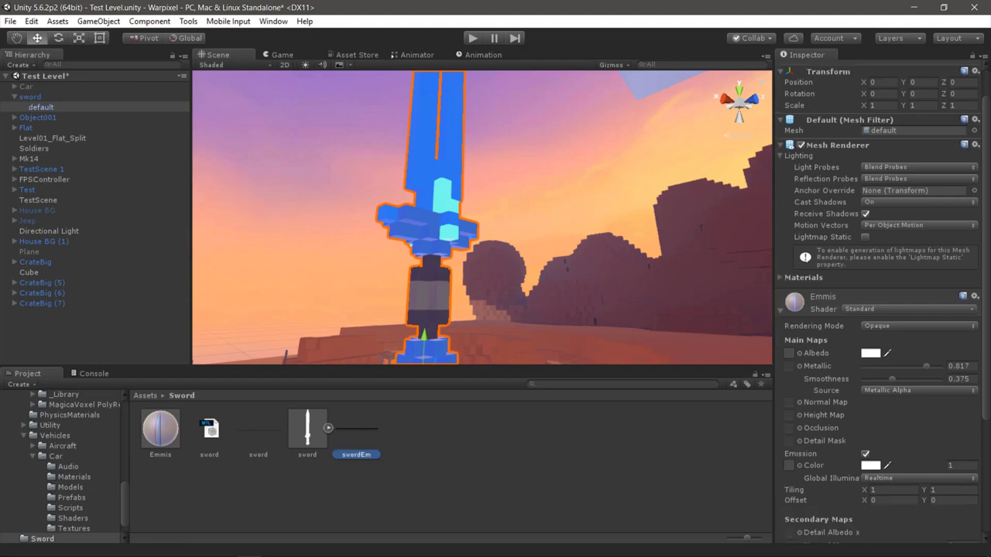
{"action": "left_click_drag", "start_coordinate": [354, 430], "coordinate": [789, 465]}
{"action": "right_click_drag", "start_coordinate": [480, 232], "coordinate": [434, 202]}
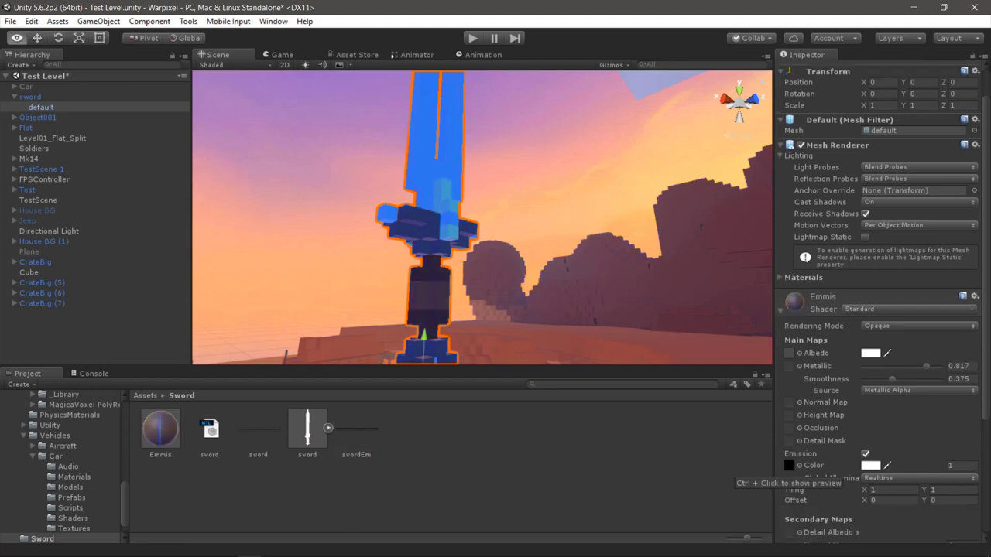
{"action": "right_click_drag", "start_coordinate": [480, 233], "coordinate": [465, 193]}
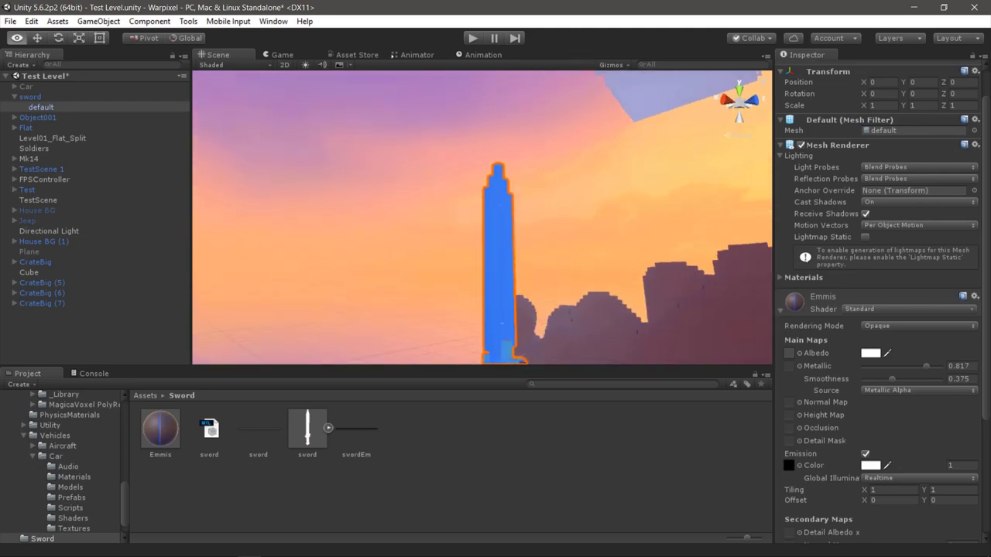
{"action": "right_click_drag", "start_coordinate": [480, 232], "coordinate": [465, 210]}
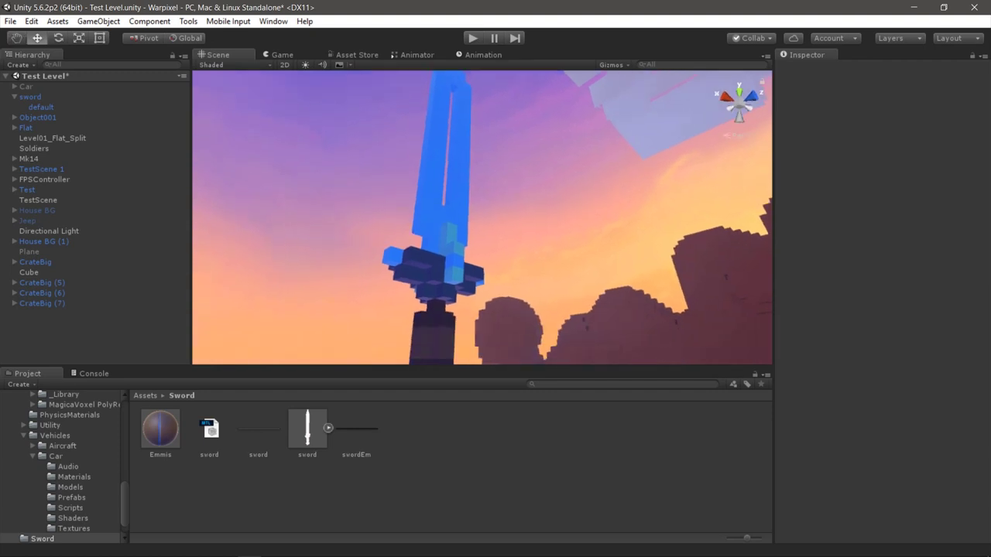
Step: Save the scene, drag the sword into the Sword folder as a prefab, and start a new scene
{"action": "key", "text": "ctrl+s"}
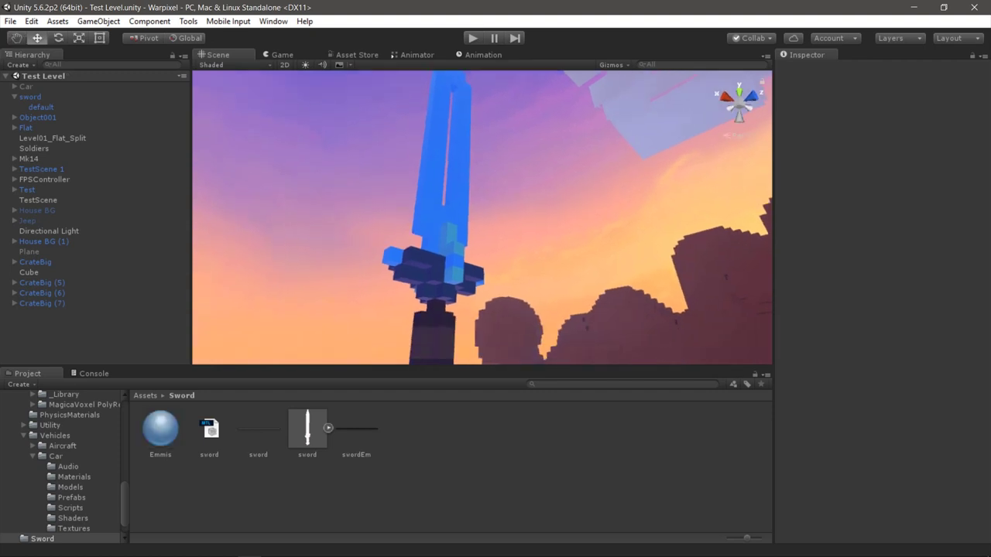
{"action": "left_click_drag", "start_coordinate": [30, 96], "coordinate": [356, 430]}
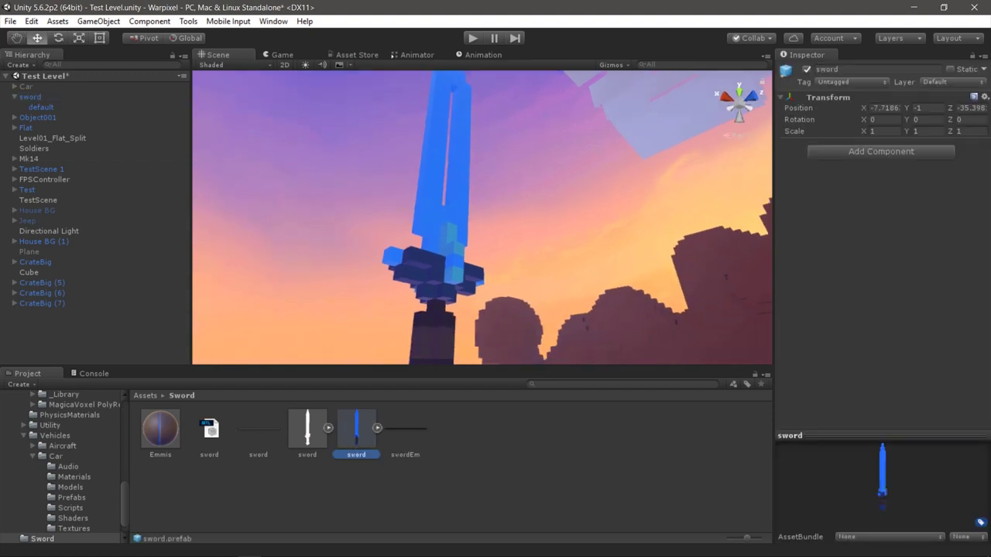
{"action": "key", "text": "ctrl+n"}
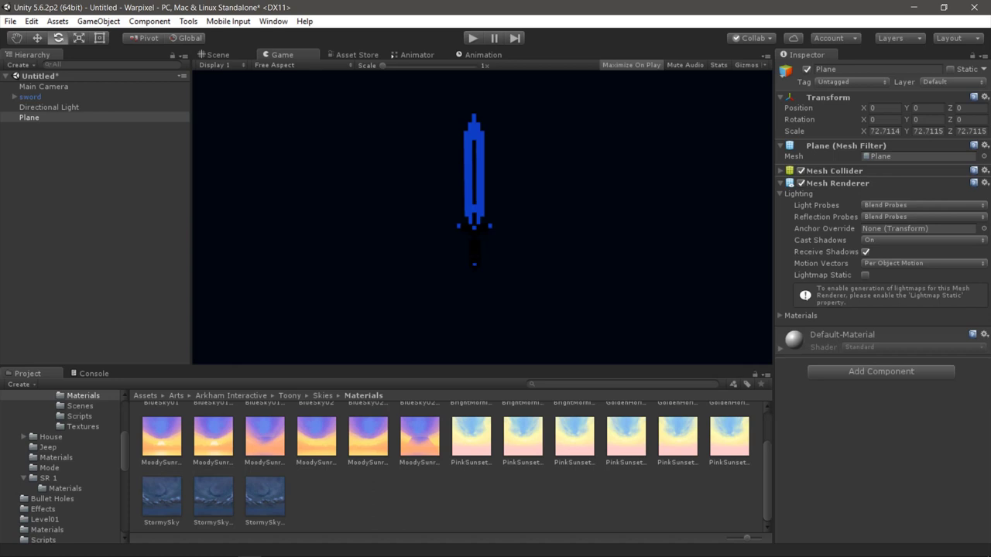
Step: Enable emission on the sword's Emmis material and type an intensity of 1
{"action": "left_click", "coordinate": [41, 107]}
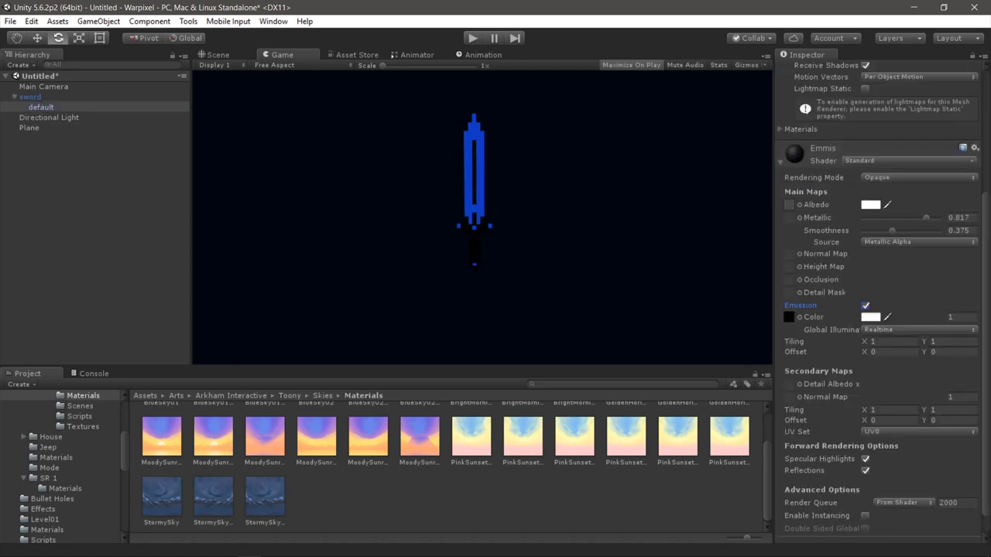
{"action": "left_click", "coordinate": [866, 306]}
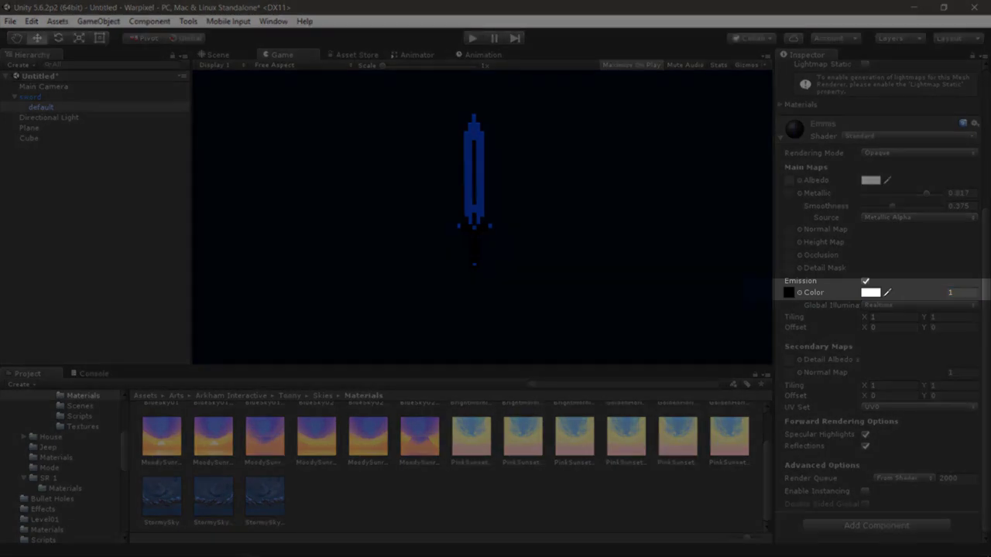
{"action": "mouse_move", "coordinate": [963, 292]}
{"action": "left_mouse_down"}
{"action": "mouse_move", "coordinate": [976, 292]}
{"action": "mouse_move", "coordinate": [948, 293]}
{"action": "mouse_move", "coordinate": [967, 293]}
{"action": "left_mouse_up"}
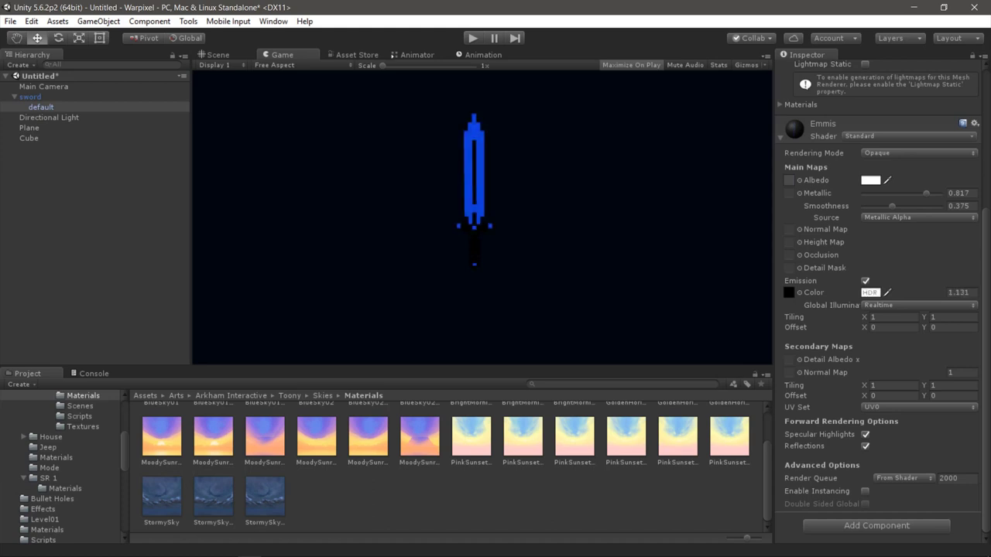
{"action": "double_click", "coordinate": [962, 292]}
{"action": "type", "text": "1"}
{"action": "scroll", "coordinate": [879, 310], "scroll_direction": "up", "scroll_amount": 5}
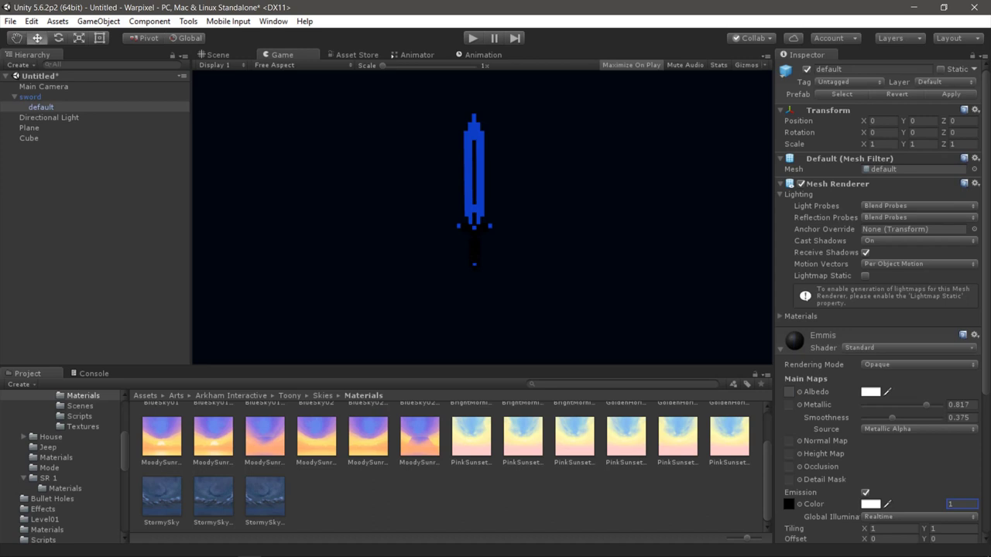
{"action": "left_click", "coordinate": [44, 86]}
Step: Add Bloom (Script) to the Main Camera, with Threshold 0.9, Radius 2 and Intensity 0.7
{"action": "key", "text": "ctrl+shift+a"}
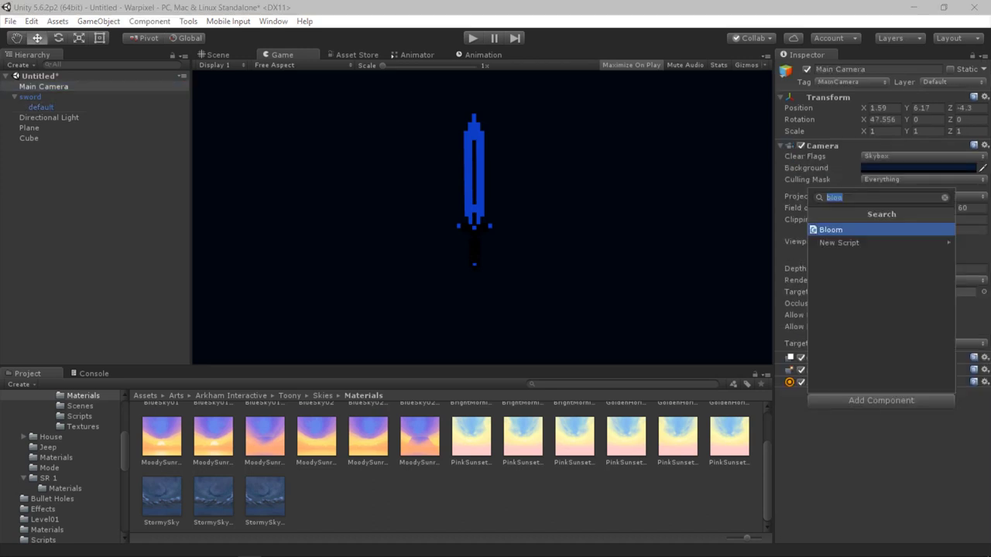
{"action": "key", "text": "Return"}
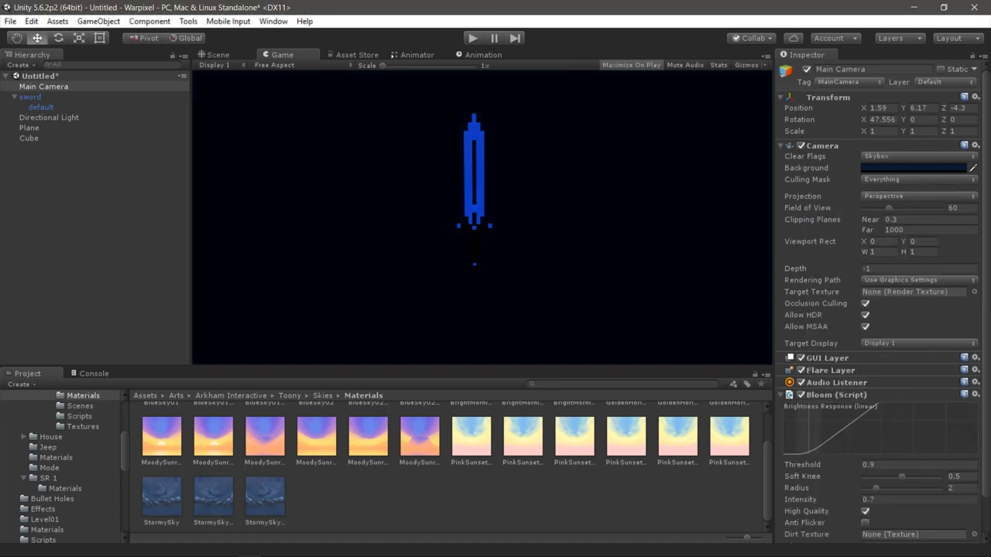
{"action": "left_click", "coordinate": [98, 21]}
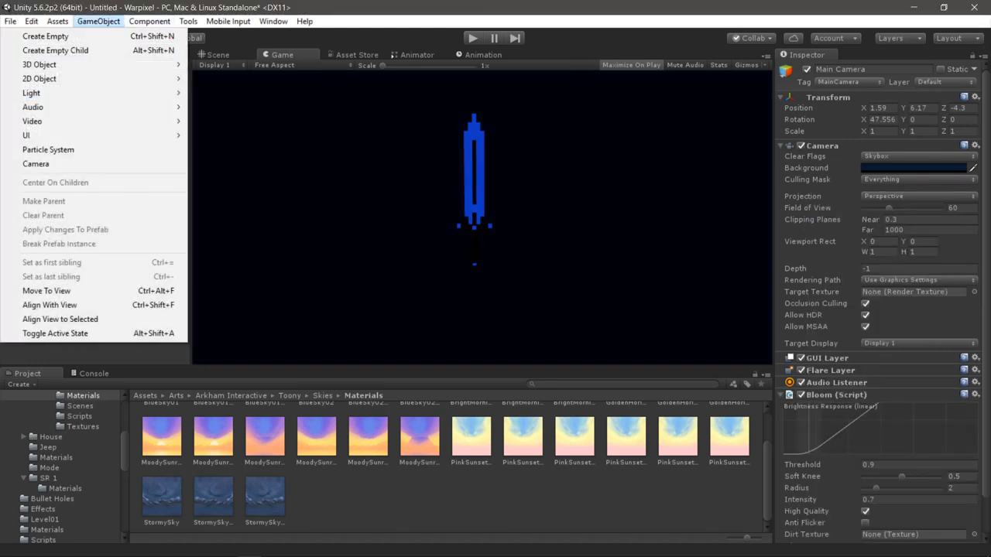
{"action": "mouse_move", "coordinate": [149, 21]}
{"action": "mouse_move", "coordinate": [78, 277]}
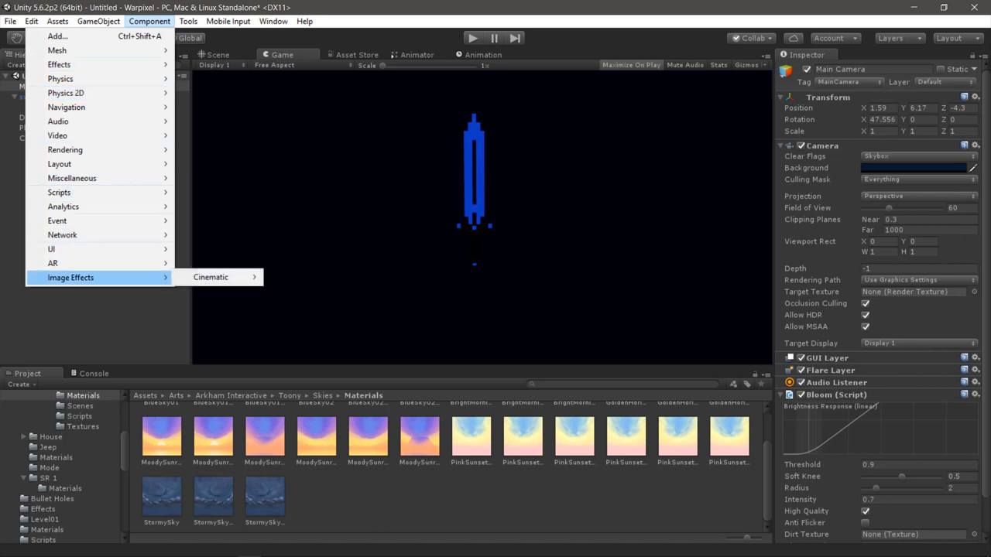
{"action": "mouse_move", "coordinate": [216, 277]}
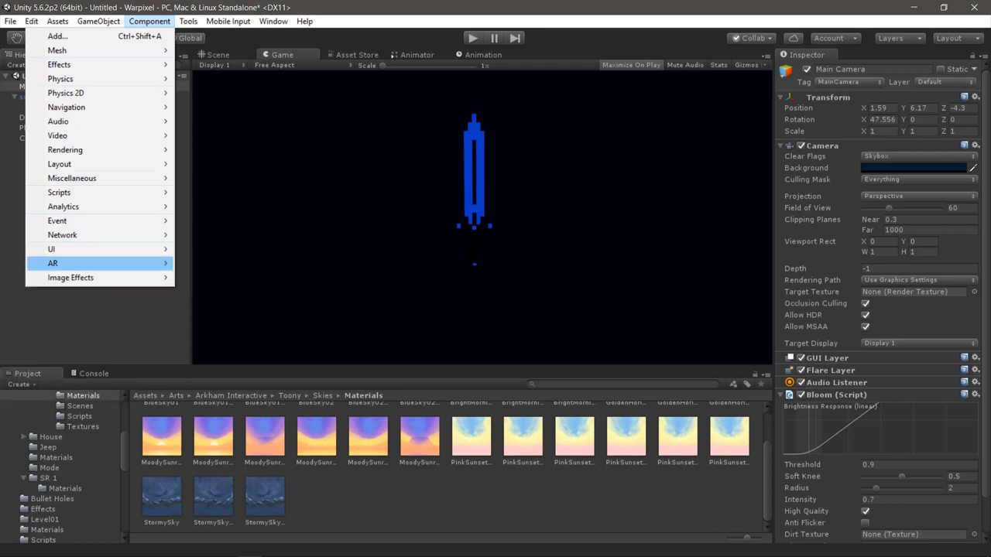
{"action": "key", "text": "Escape"}
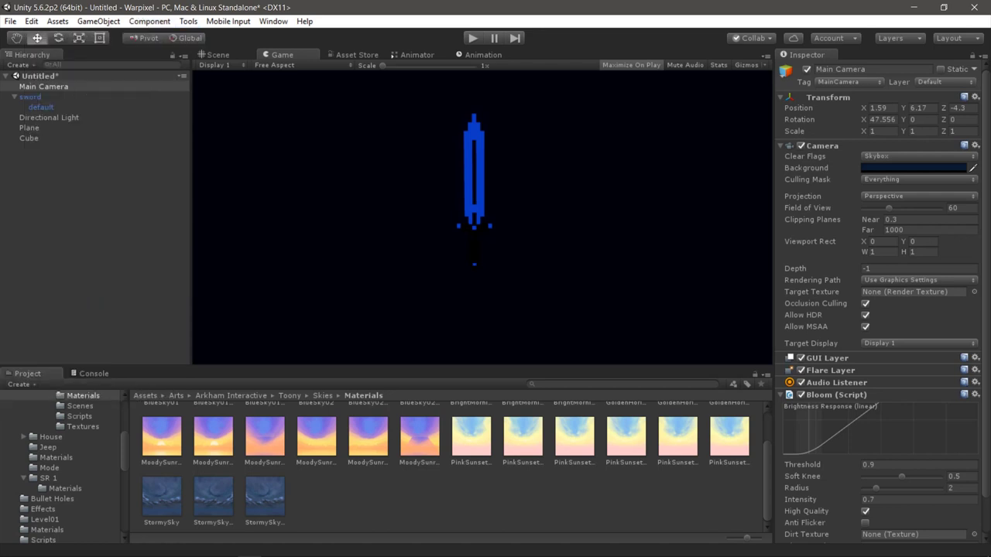
{"action": "scroll", "coordinate": [919, 424], "scroll_direction": "down", "scroll_amount": 2}
{"action": "left_click", "coordinate": [919, 424]}
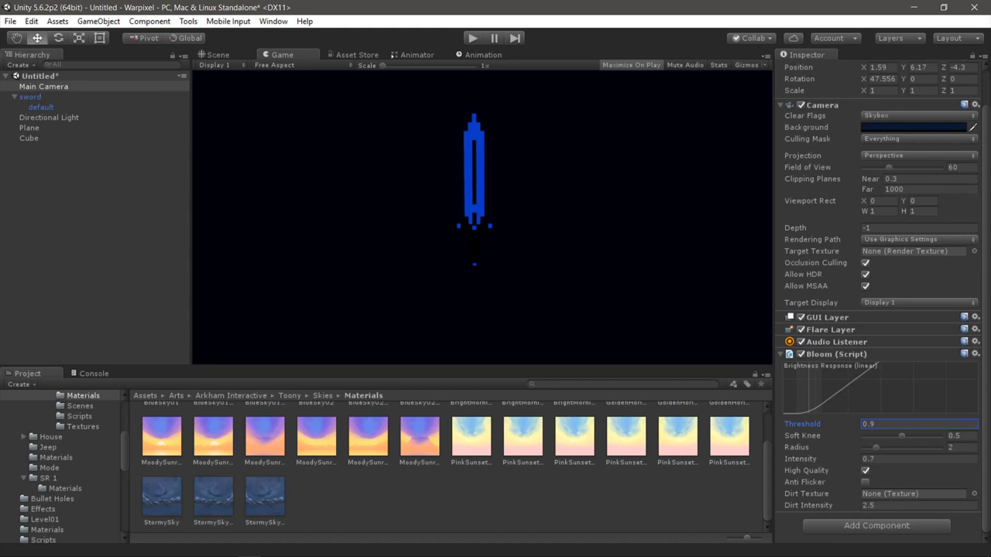
Step: Try a Bloom Threshold of 0.55, then drag-adjust and settle on 0.65
{"action": "type", "text": "0.870.55"}
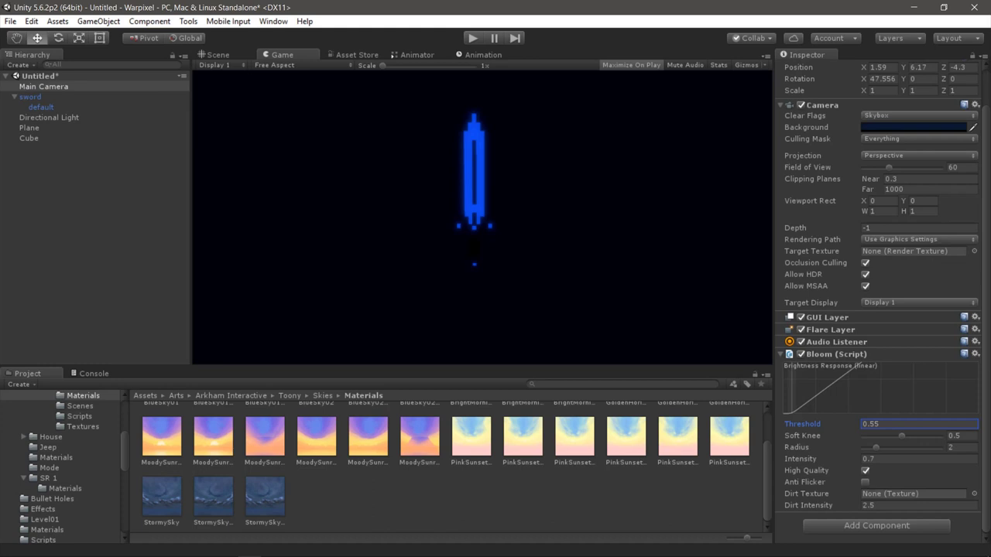
{"action": "scroll", "coordinate": [483, 225], "scroll_direction": "up", "scroll_amount": 1}
{"action": "scroll", "coordinate": [482, 225], "scroll_direction": "up", "scroll_amount": 2}
{"action": "scroll", "coordinate": [483, 224], "scroll_direction": "up", "scroll_amount": 2}
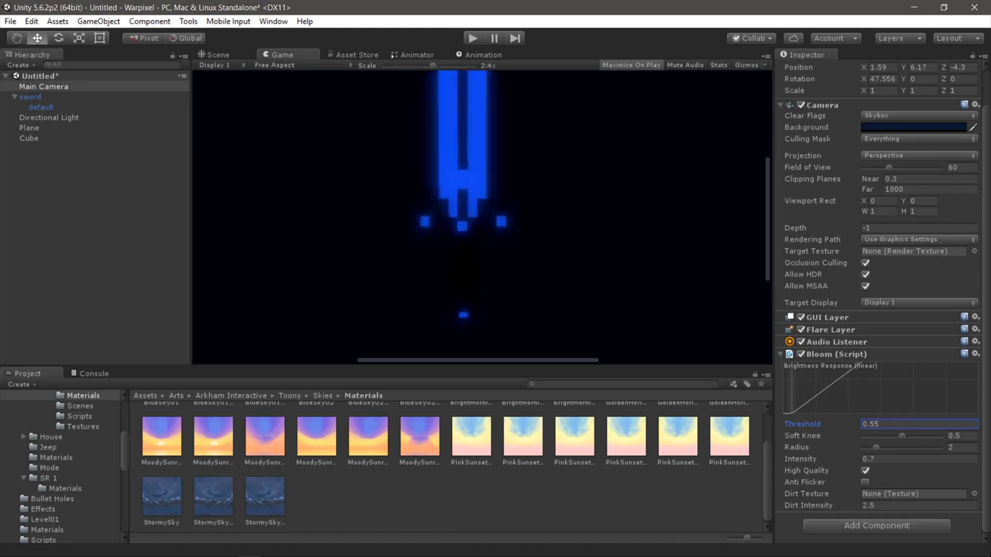
{"action": "scroll", "coordinate": [482, 224], "scroll_direction": "up", "scroll_amount": 2}
{"action": "scroll", "coordinate": [498, 233], "scroll_direction": "up", "scroll_amount": 2}
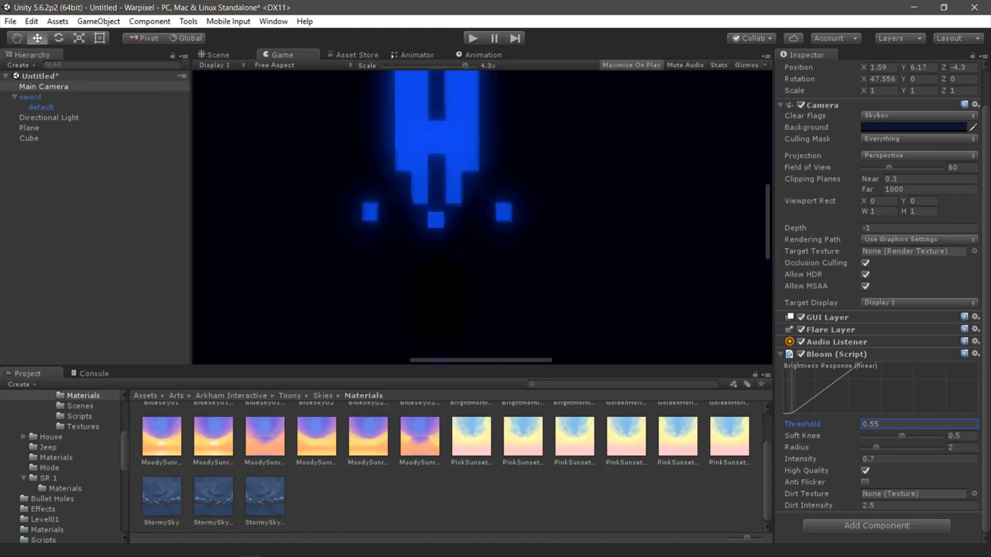
{"action": "mouse_move", "coordinate": [802, 423]}
{"action": "left_mouse_down"}
{"action": "mouse_move", "coordinate": [774, 423]}
{"action": "mouse_move", "coordinate": [844, 423]}
{"action": "left_mouse_up"}
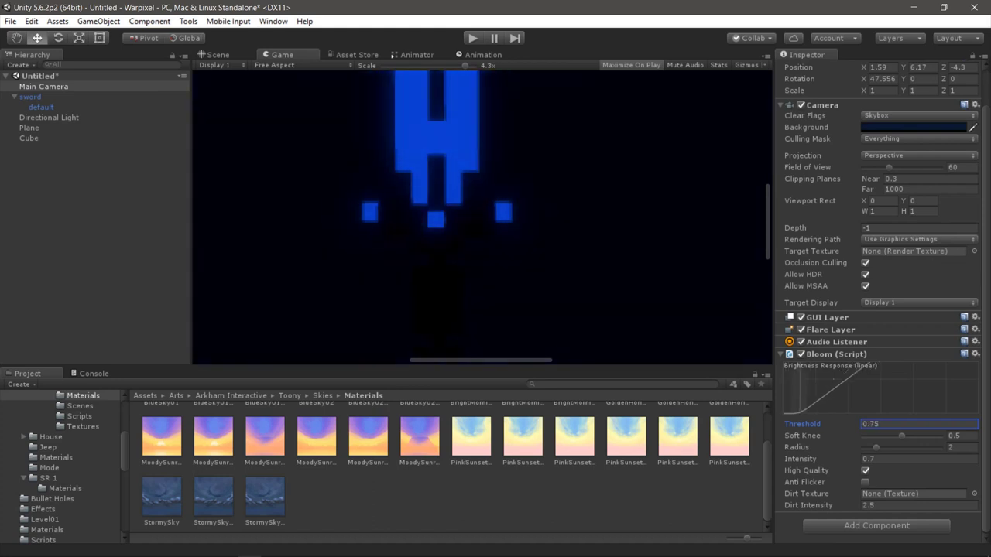
{"action": "left_click_drag", "start_coordinate": [802, 424], "coordinate": [792, 424]}
{"action": "scroll", "coordinate": [482, 216], "scroll_direction": "up", "scroll_amount": 1}
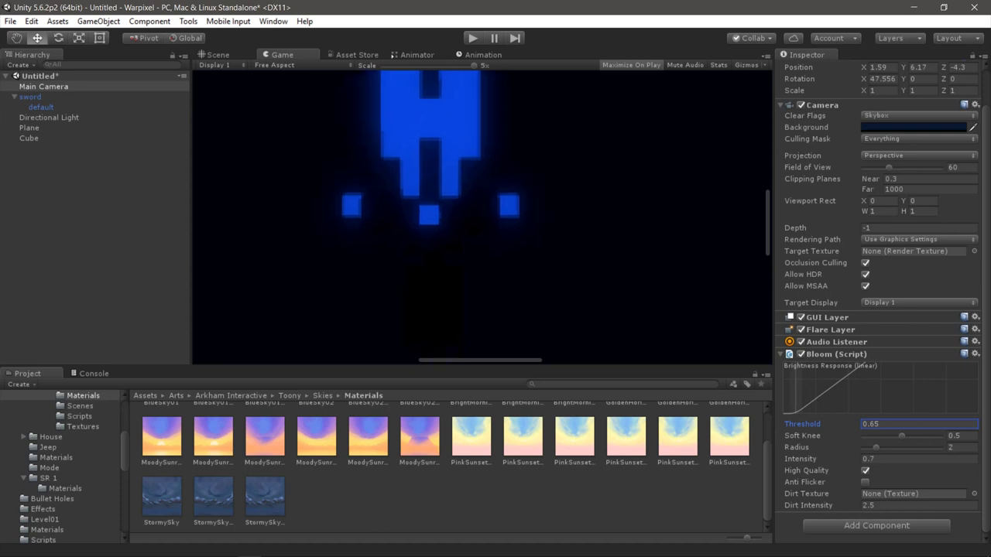
{"action": "scroll", "coordinate": [524, 252], "scroll_direction": "down", "scroll_amount": 2}
{"action": "scroll", "coordinate": [524, 252], "scroll_direction": "down", "scroll_amount": 2}
{"action": "scroll", "coordinate": [523, 252], "scroll_direction": "down", "scroll_amount": 2}
{"action": "scroll", "coordinate": [523, 253], "scroll_direction": "down", "scroll_amount": 1}
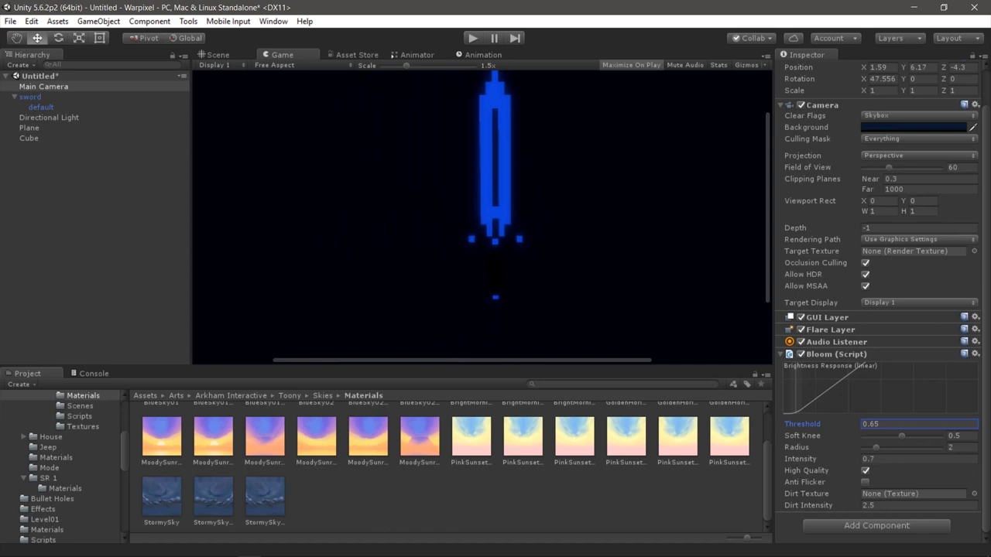
{"action": "left_click", "coordinate": [41, 107]}
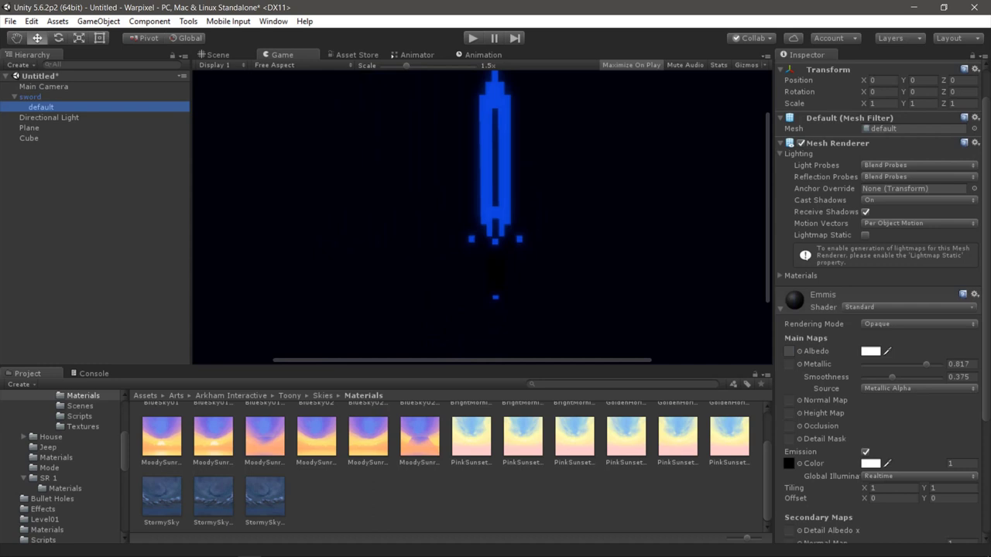
Step: Set the sword's emission intensity to 1 and check the camera's Bloom
{"action": "mouse_move", "coordinate": [957, 463]}
{"action": "left_mouse_down"}
{"action": "mouse_move", "coordinate": [978, 463]}
{"action": "mouse_move", "coordinate": [957, 464]}
{"action": "left_mouse_up"}
{"action": "left_click", "coordinate": [958, 463]}
{"action": "type", "text": "1"}
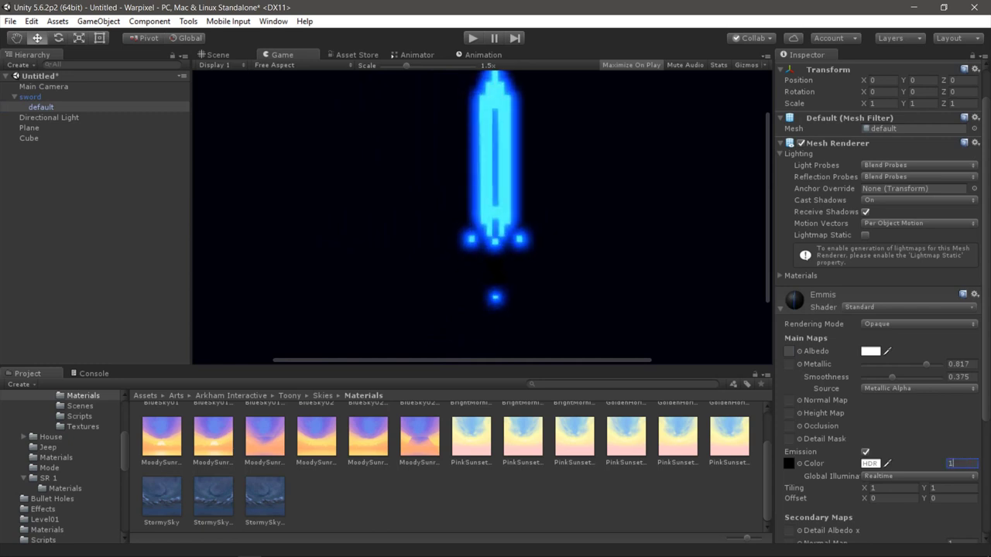
{"action": "key", "text": "Return"}
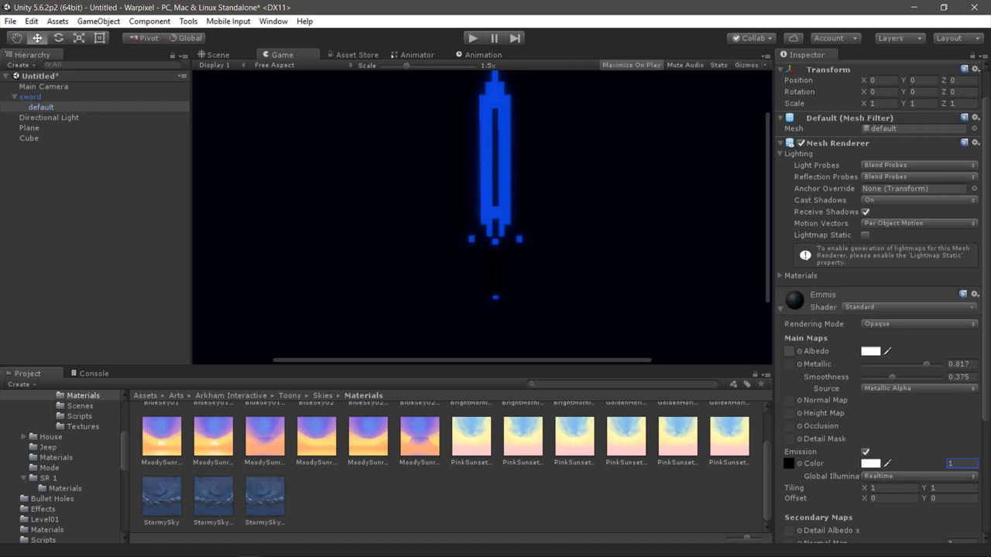
{"action": "left_click", "coordinate": [44, 86]}
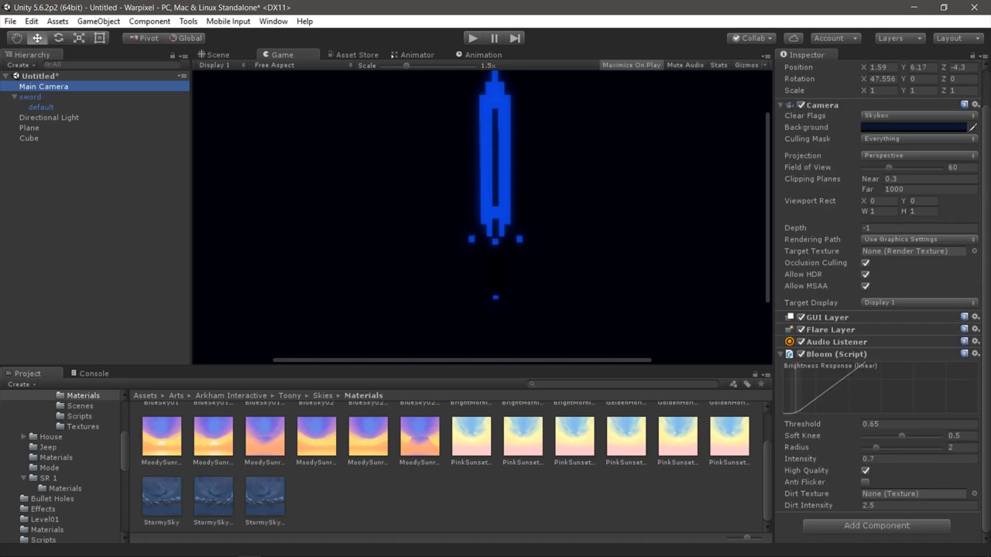
Step: Raise the sword mesh's emission intensity to about 1.563
{"action": "left_click", "coordinate": [31, 96]}
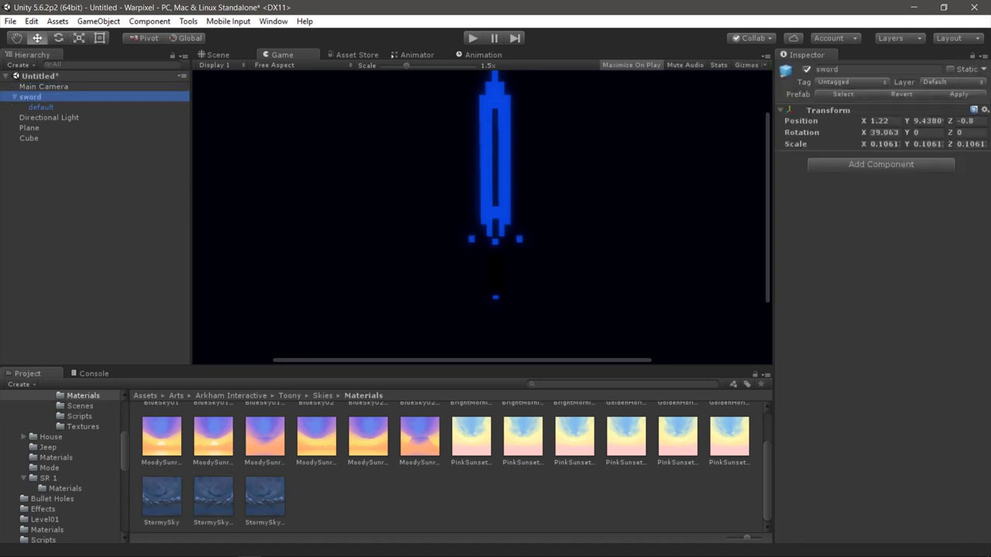
{"action": "left_click", "coordinate": [41, 106]}
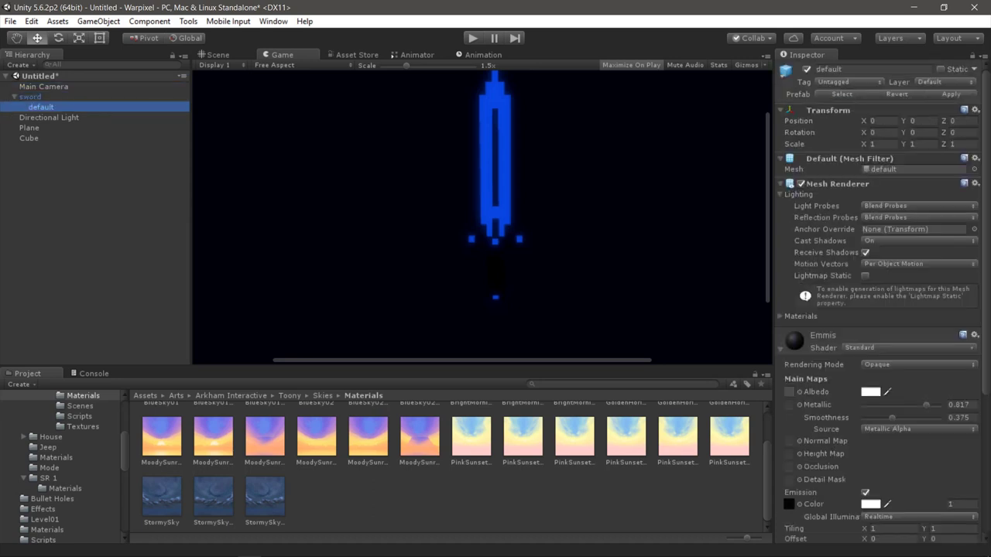
{"action": "left_click_drag", "start_coordinate": [960, 504], "coordinate": [978, 504]}
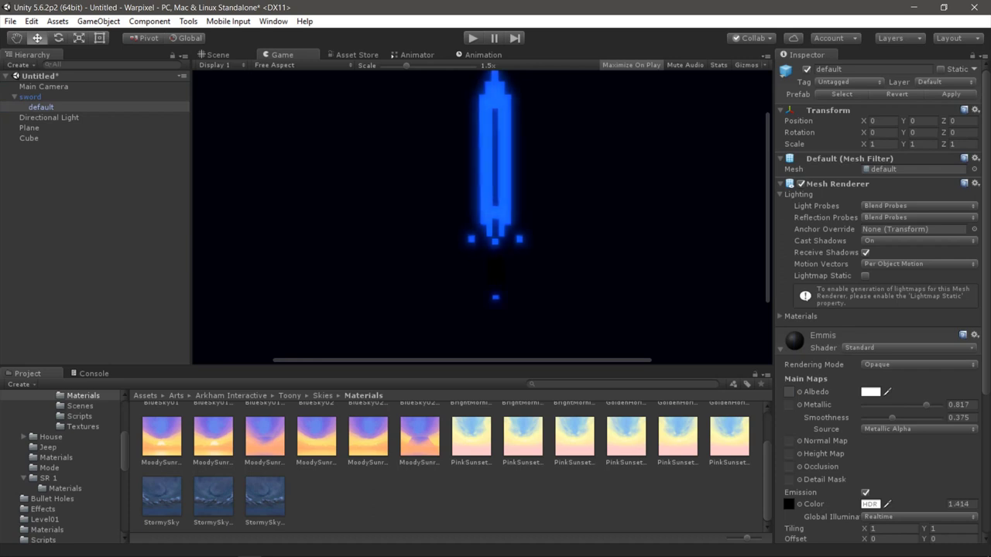
{"action": "scroll", "coordinate": [480, 216], "scroll_direction": "down", "scroll_amount": 4}
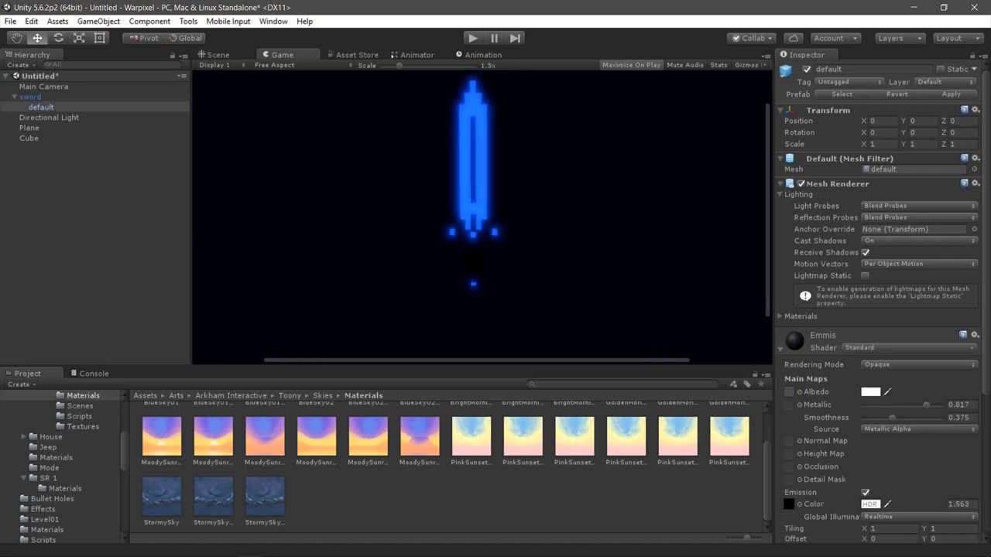